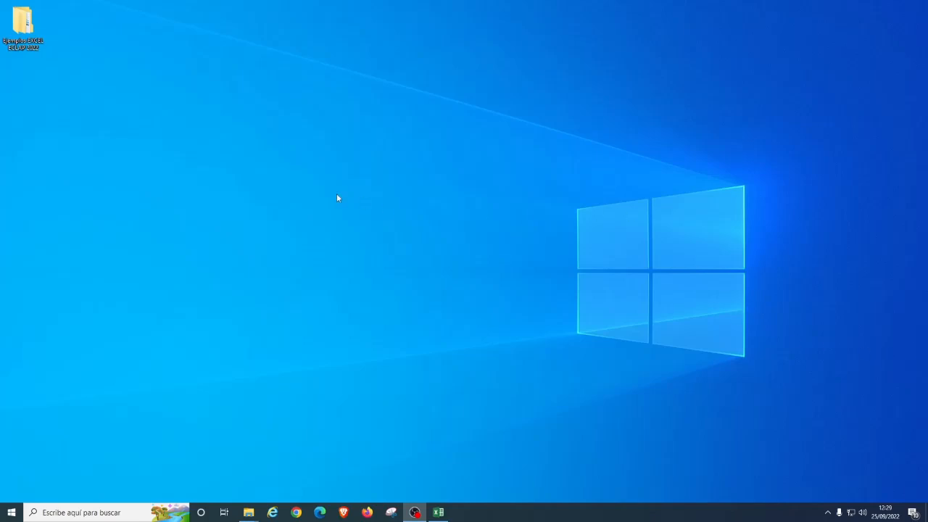
Switch to the Excel sales workbook and review the conditional formatting categories, including highlight rules, top/bottom rules, data bars, colour scales and icon sets.
{"action": "left_click", "coordinate": [437, 512]}
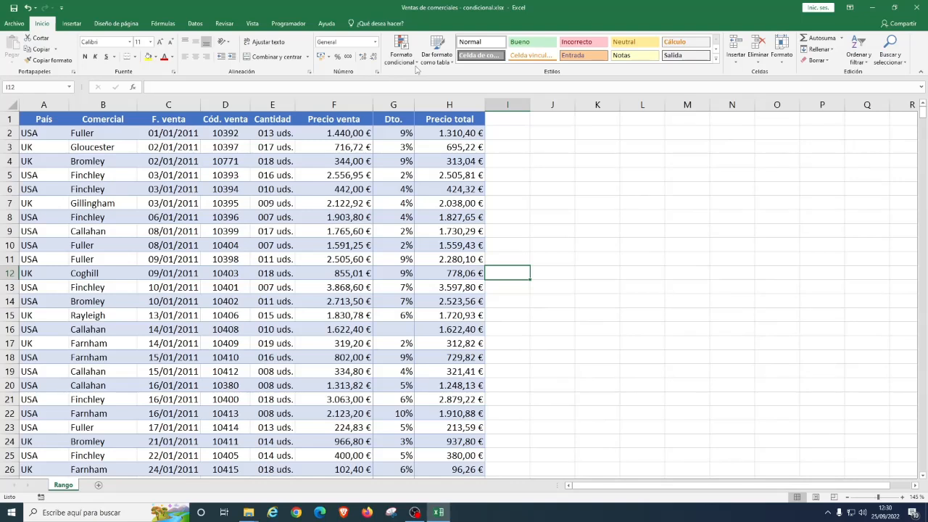
{"action": "left_click", "coordinate": [403, 58]}
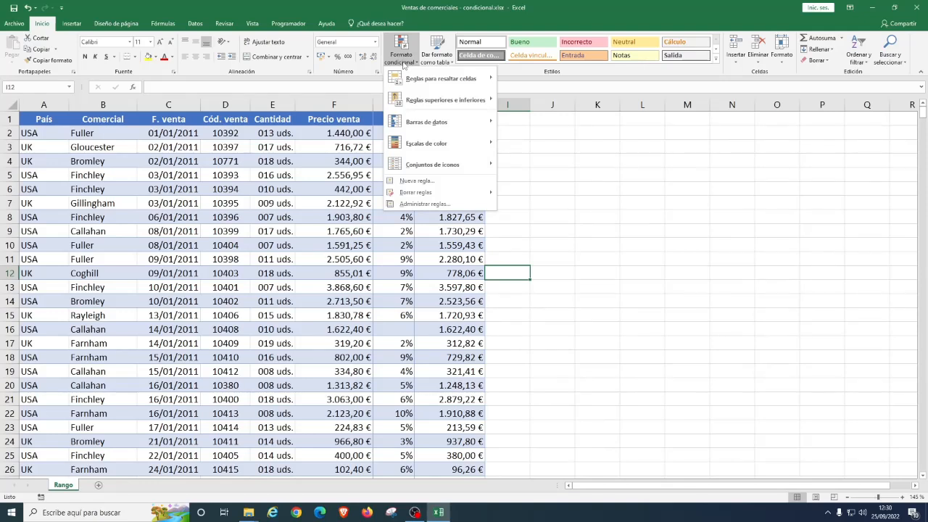
{"action": "mouse_move", "coordinate": [432, 97]}
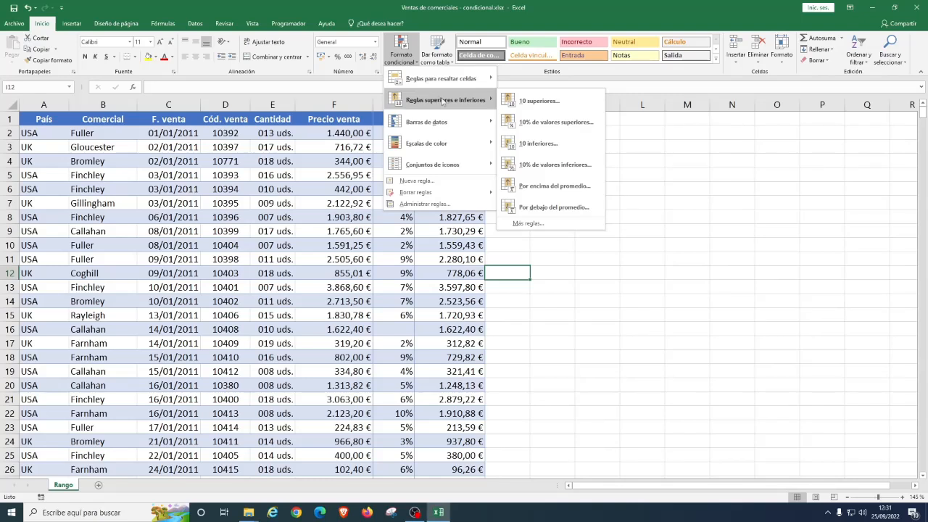
{"action": "mouse_move", "coordinate": [435, 122]}
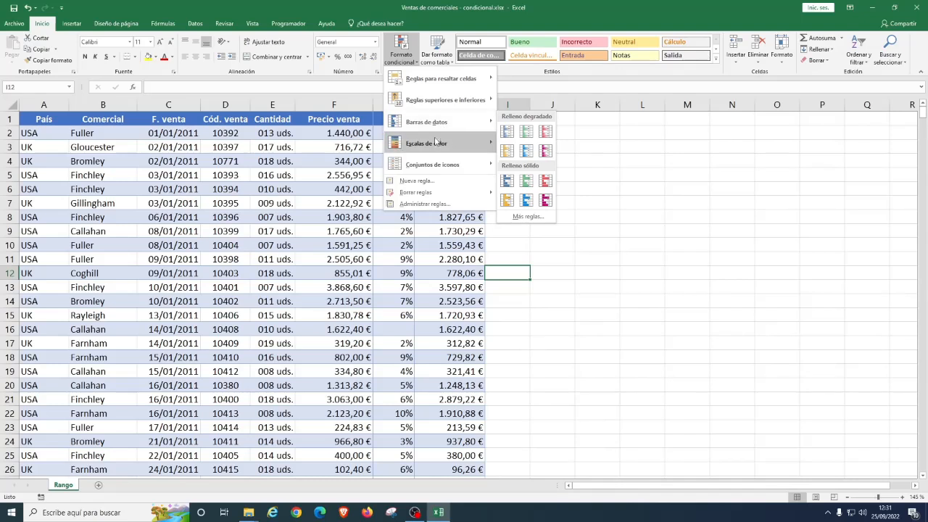
{"action": "mouse_move", "coordinate": [444, 162]}
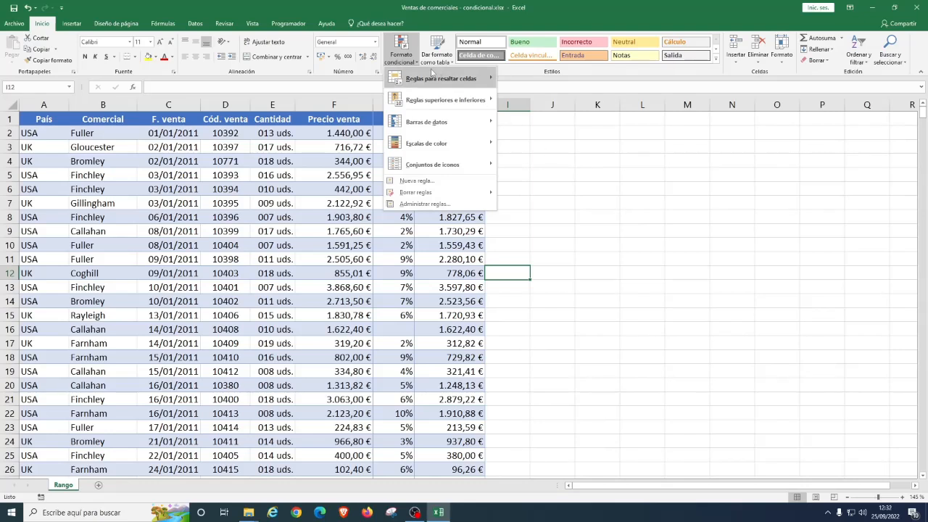
{"action": "mouse_move", "coordinate": [433, 73]}
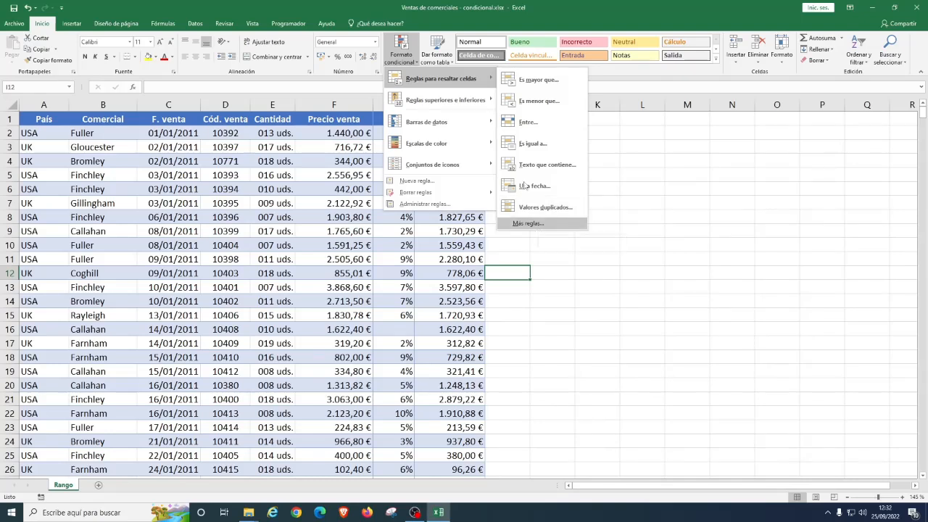
{"action": "mouse_move", "coordinate": [468, 99]}
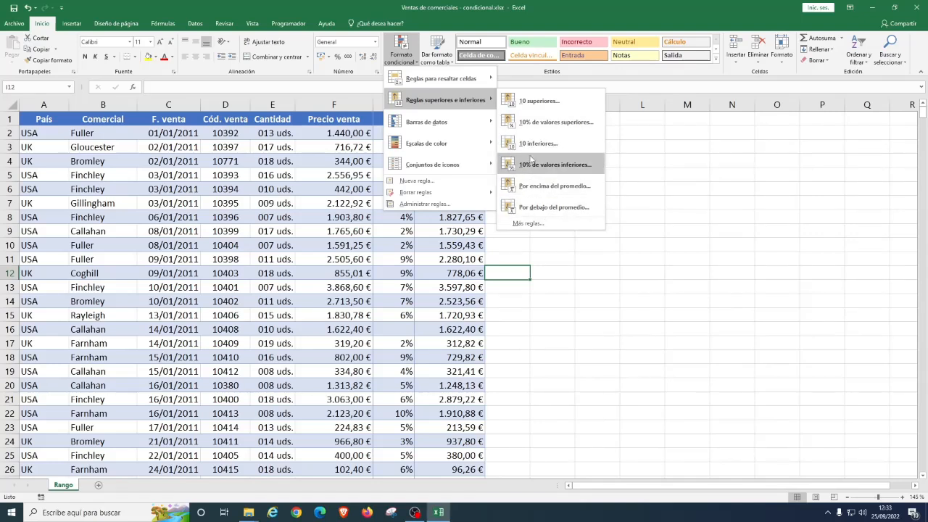
Examine the additional rule settings offered under the top/bottom rules, and close them without creating a rule.
{"action": "left_click", "coordinate": [529, 223]}
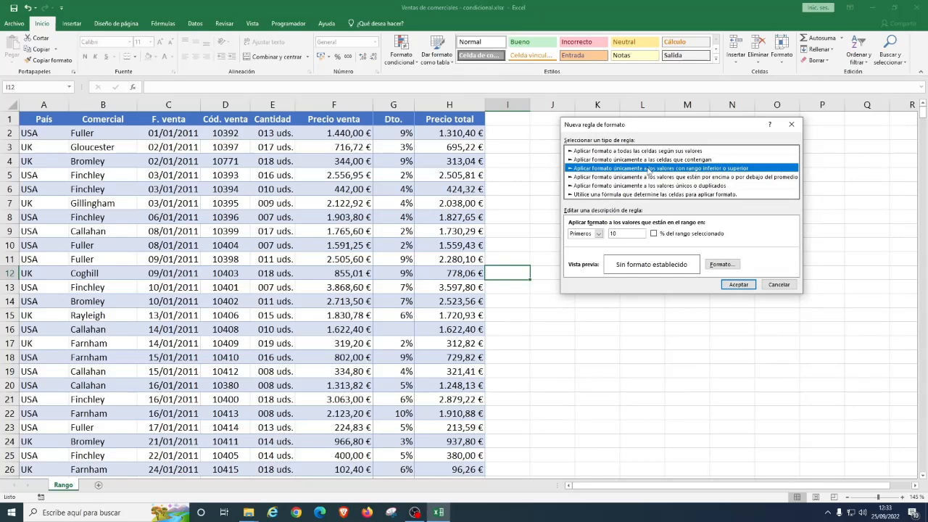
{"action": "left_click_drag", "start_coordinate": [642, 124], "coordinate": [591, 129]}
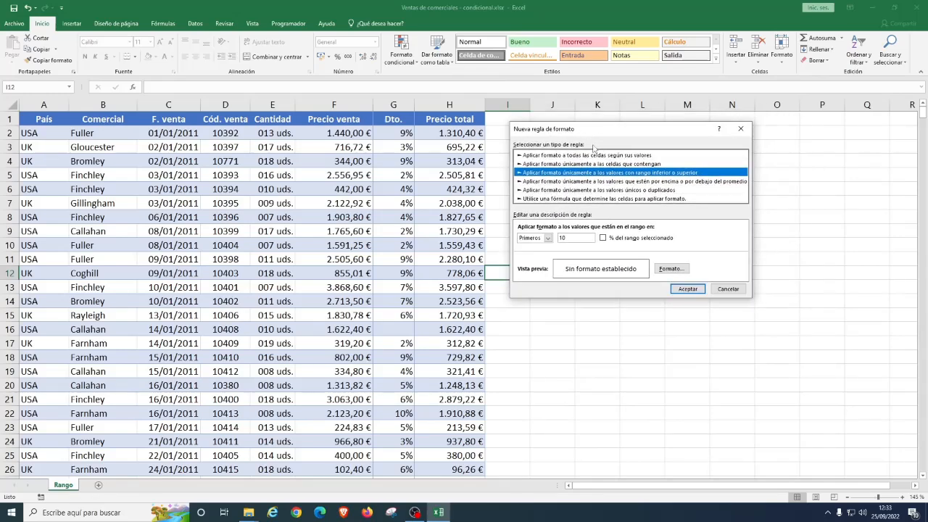
{"action": "left_click", "coordinate": [740, 128]}
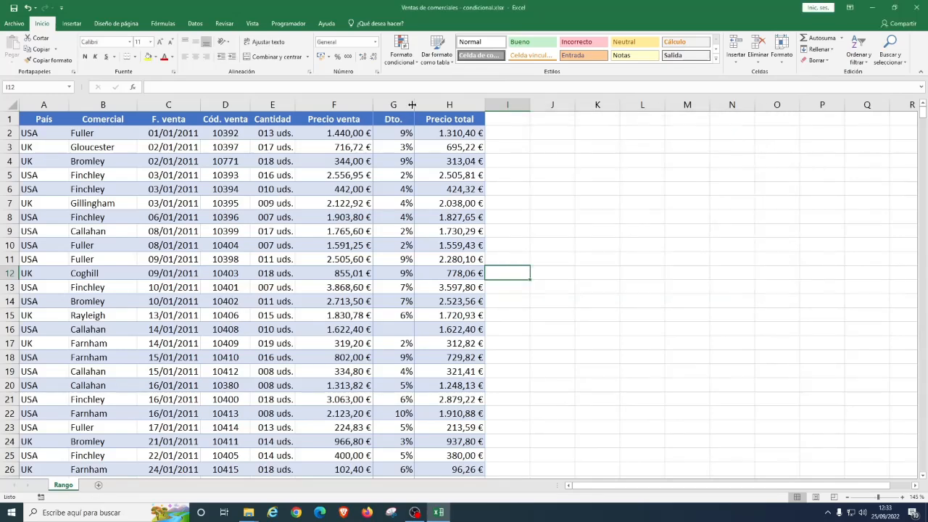
View a blank new formatting rule, examine the type for cells that contain specific values, and dismiss it.
{"action": "left_click", "coordinate": [399, 65]}
{"action": "left_click", "coordinate": [434, 182]}
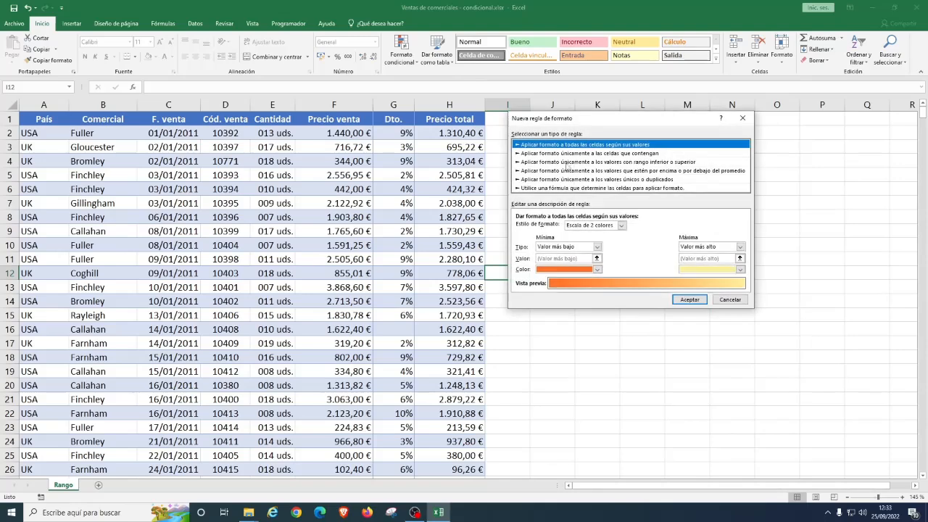
{"action": "left_click", "coordinate": [593, 154]}
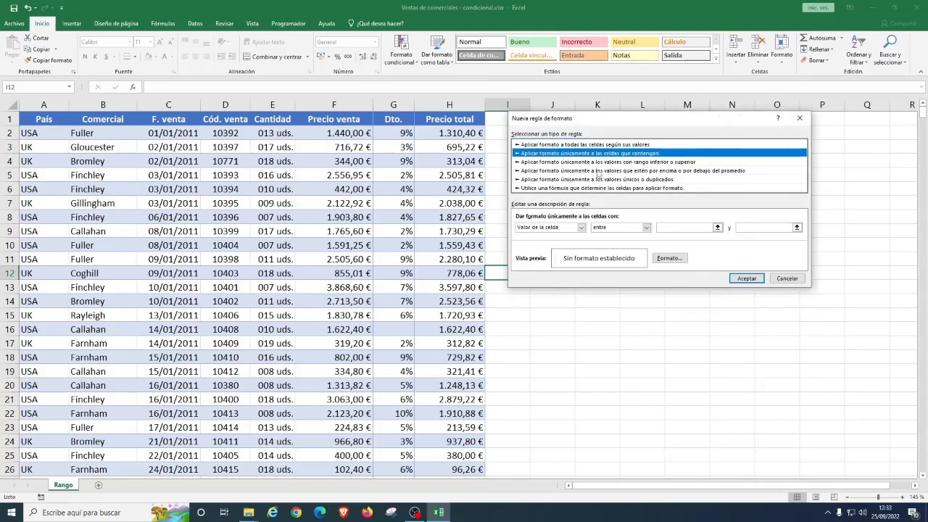
{"action": "left_click", "coordinate": [740, 118]}
Examine the additional rule settings offered under the highlight cells rules, and close them without creating a rule.
{"action": "left_click", "coordinate": [401, 58]}
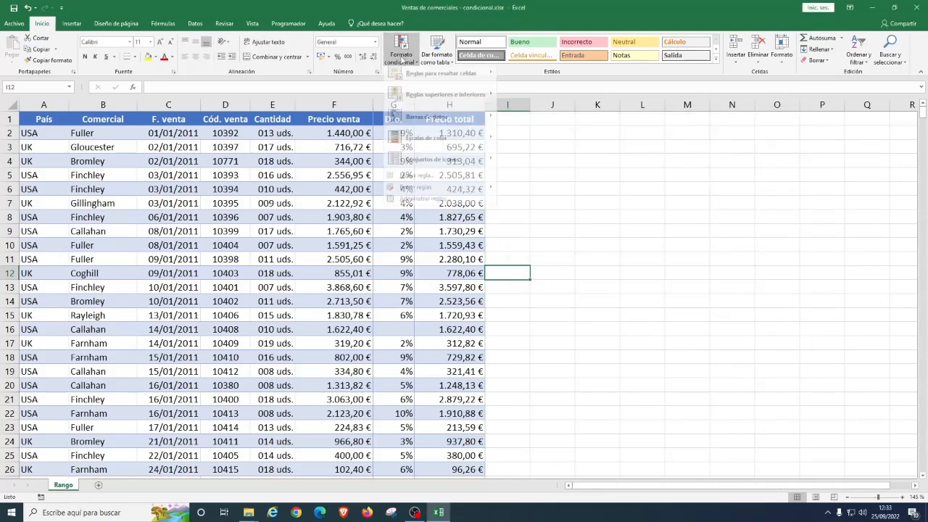
{"action": "mouse_move", "coordinate": [434, 80]}
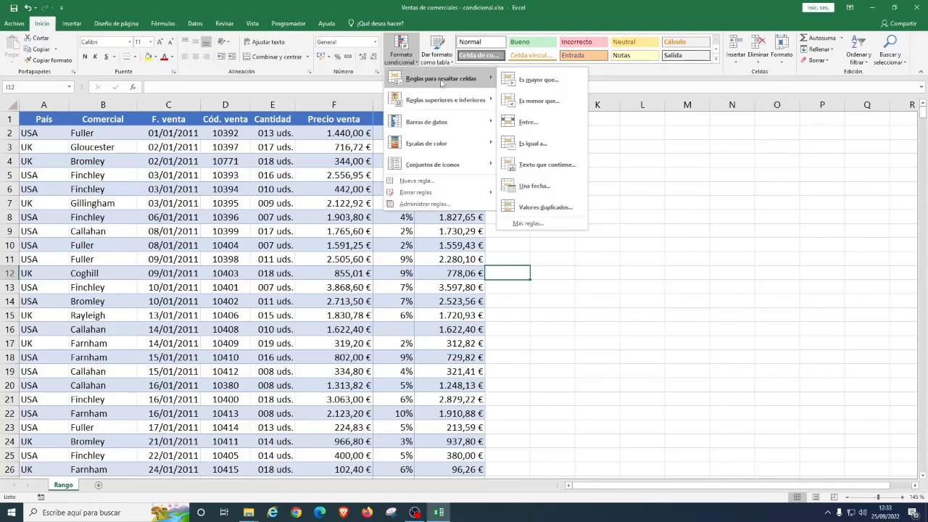
{"action": "left_click", "coordinate": [536, 223]}
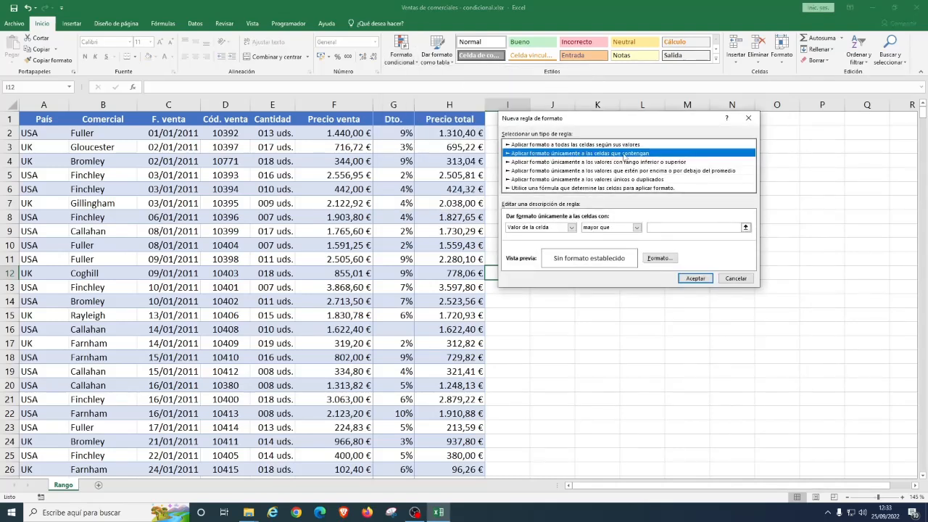
{"action": "left_click", "coordinate": [748, 117]}
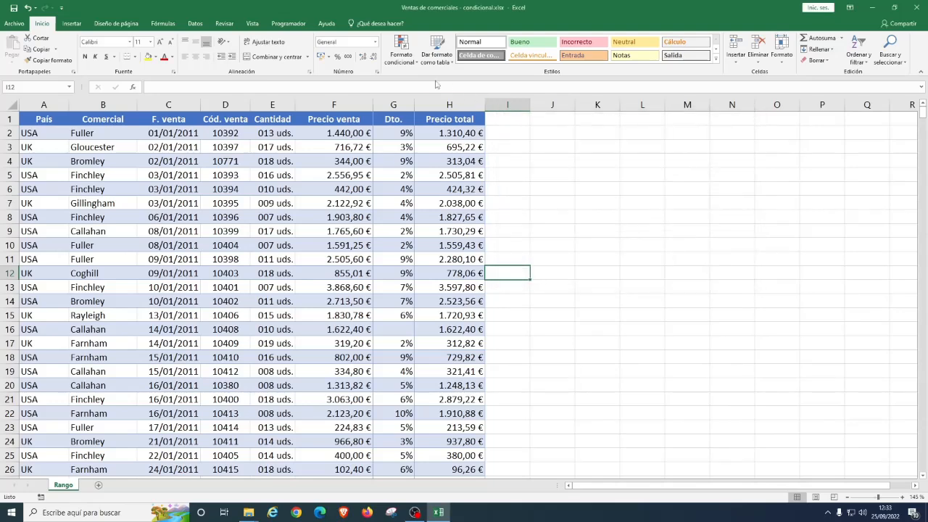
From the top/bottom additional rules, compare the ranked-value, all-cells and above/below-average rule types, and leave without creating a rule.
{"action": "left_click", "coordinate": [401, 51]}
{"action": "mouse_move", "coordinate": [442, 100]}
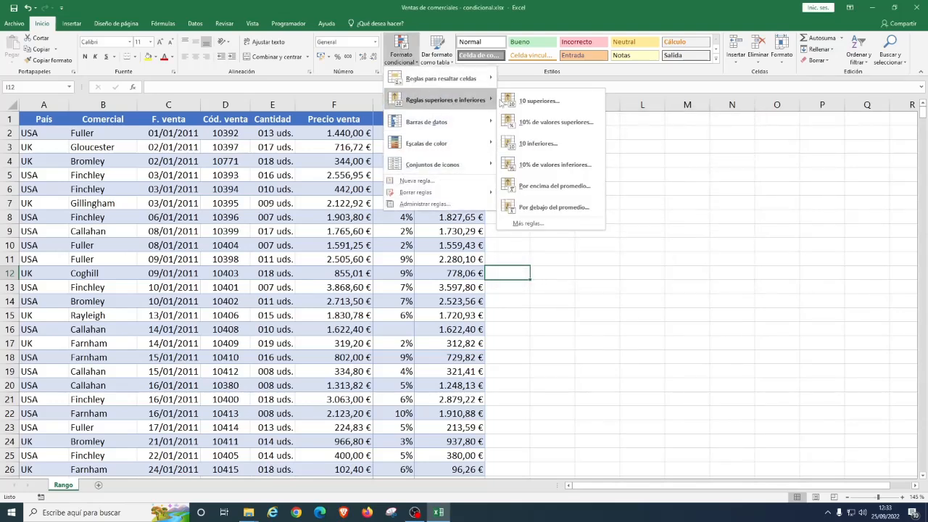
{"action": "left_click", "coordinate": [557, 223]}
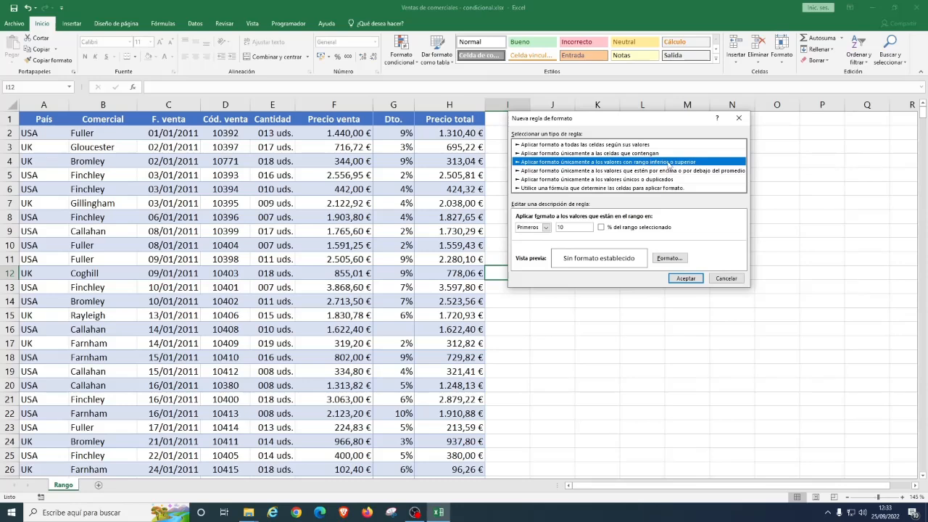
{"action": "left_click", "coordinate": [643, 147]}
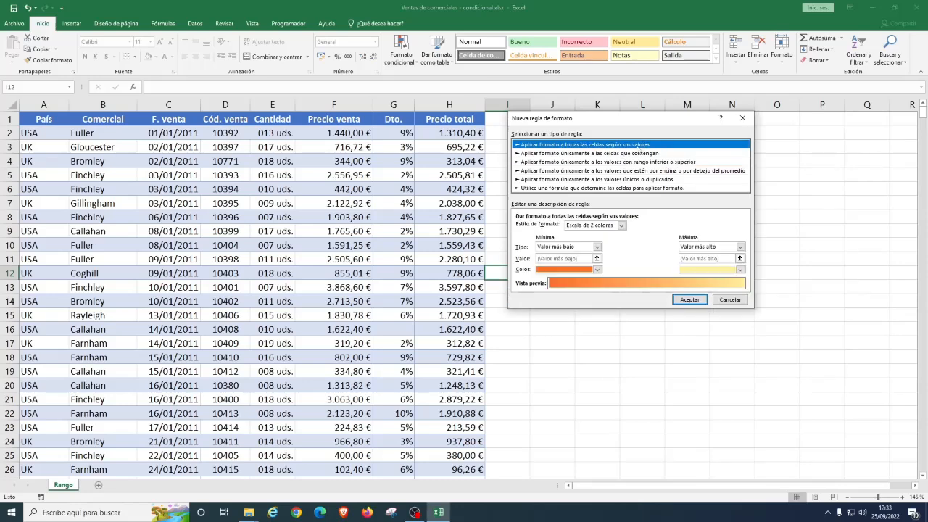
{"action": "left_click", "coordinate": [584, 171]}
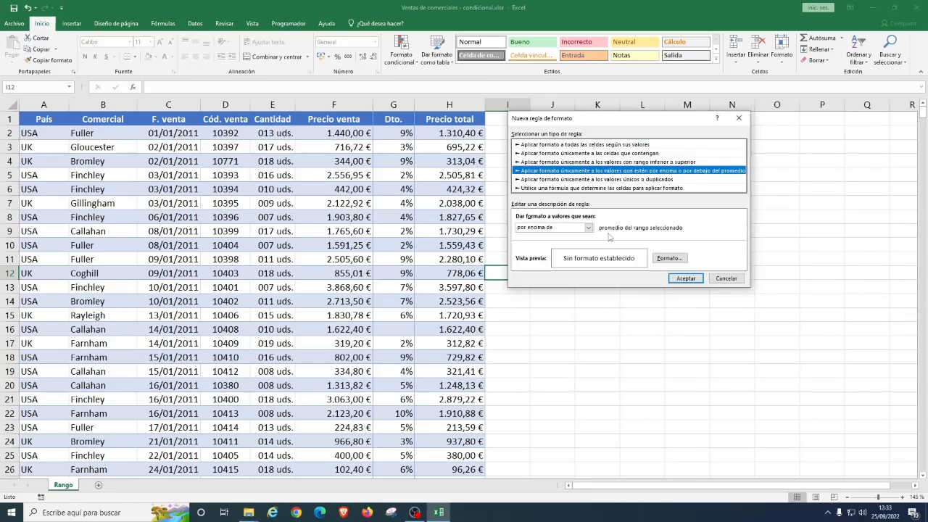
{"action": "left_click", "coordinate": [737, 120]}
{"action": "left_click", "coordinate": [402, 50]}
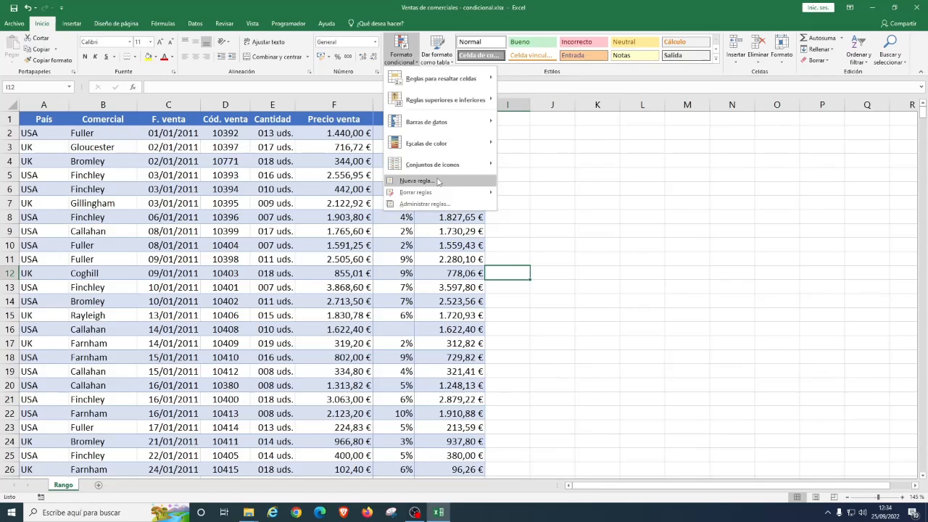
{"action": "left_click", "coordinate": [527, 185]}
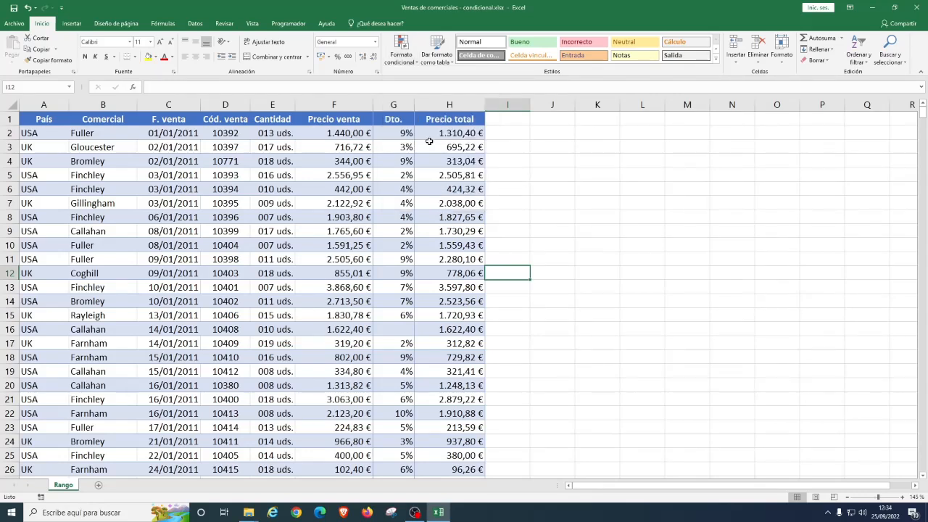
Set up a Greater Than highlight rule with threshold 4500 on all Precio venta values from F2 down, choosing a custom format.
{"action": "left_click", "coordinate": [329, 136]}
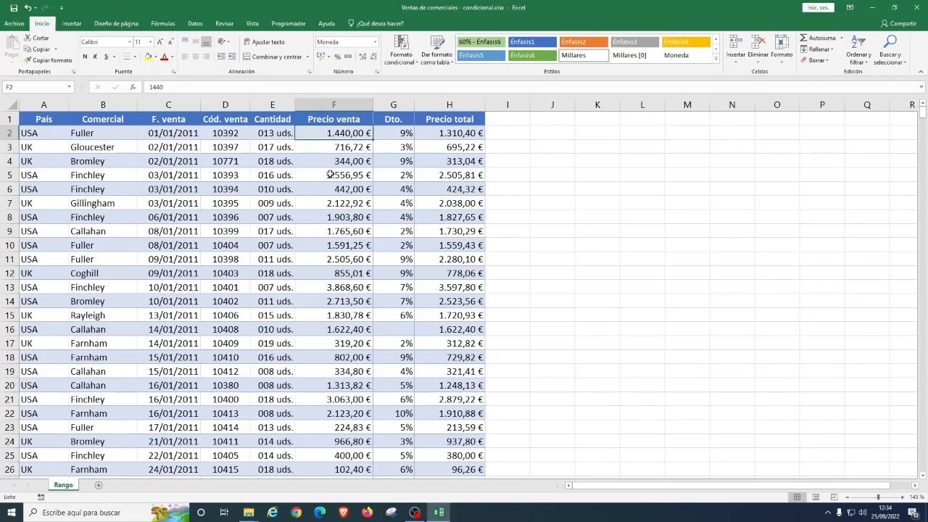
{"action": "key", "text": "ctrl+shift+Down"}
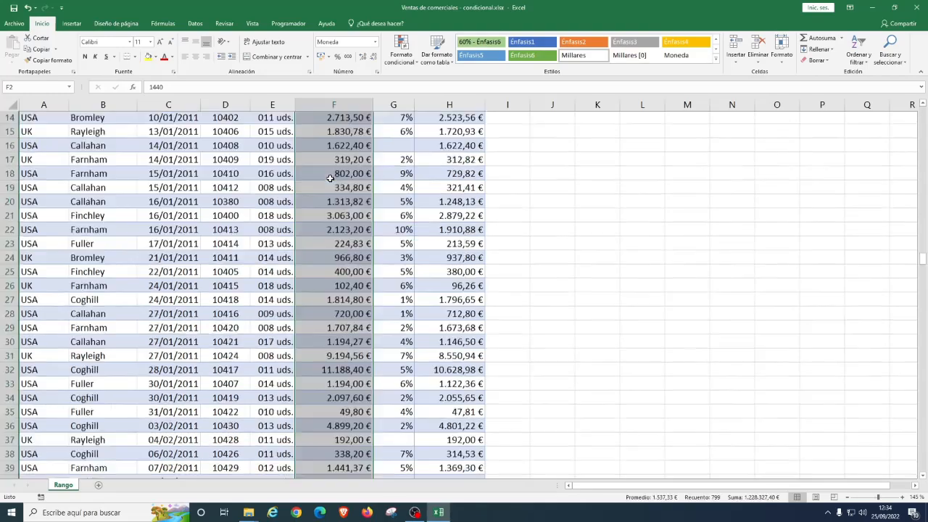
{"action": "scroll", "coordinate": [354, 191], "scroll_direction": "up", "scroll_amount": 10}
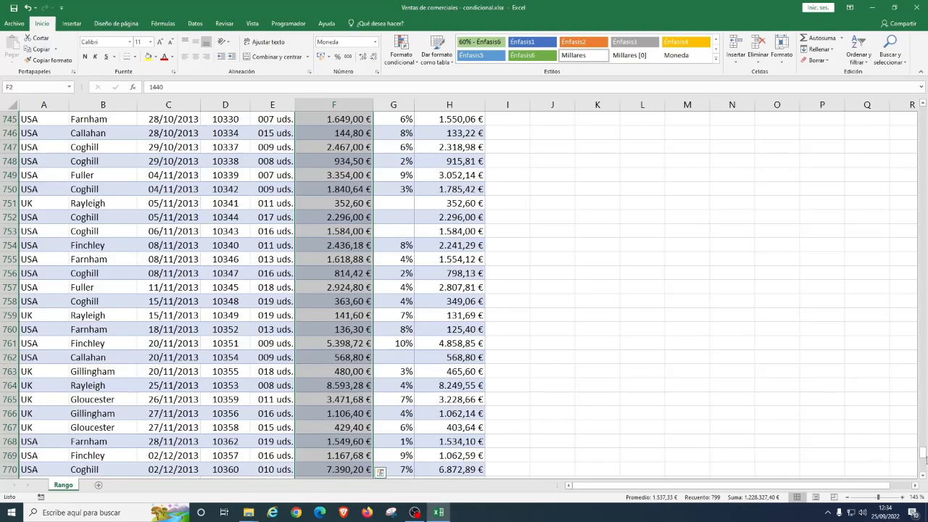
{"action": "left_click_drag", "start_coordinate": [922, 456], "coordinate": [917, 112]}
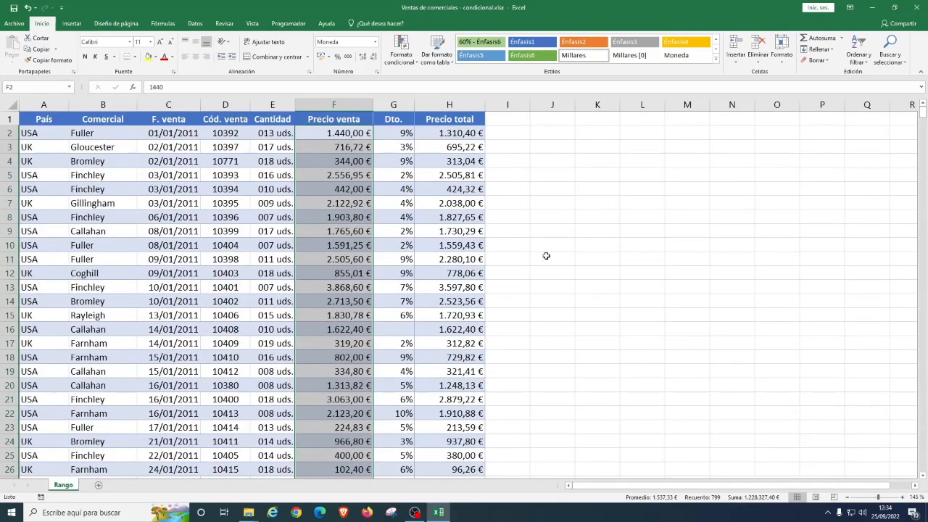
{"action": "left_click", "coordinate": [407, 61]}
{"action": "mouse_move", "coordinate": [432, 77]}
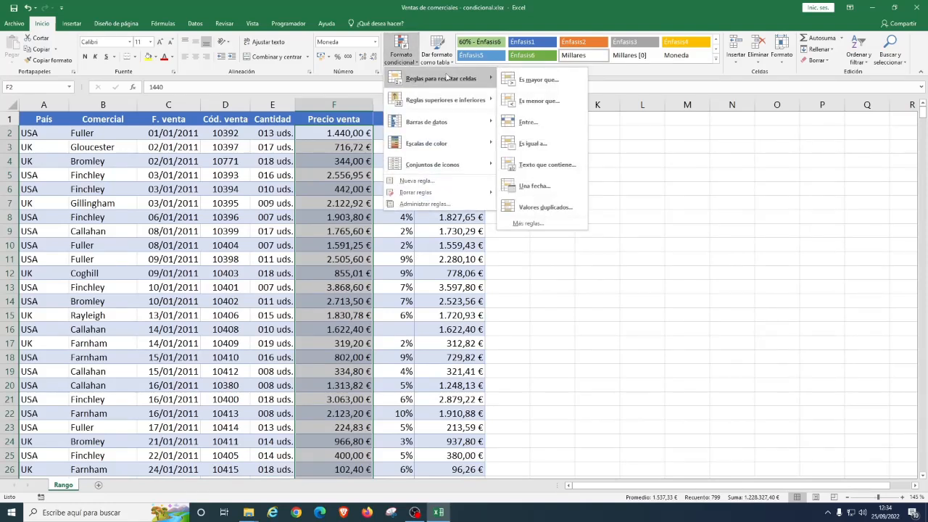
{"action": "left_click", "coordinate": [537, 80]}
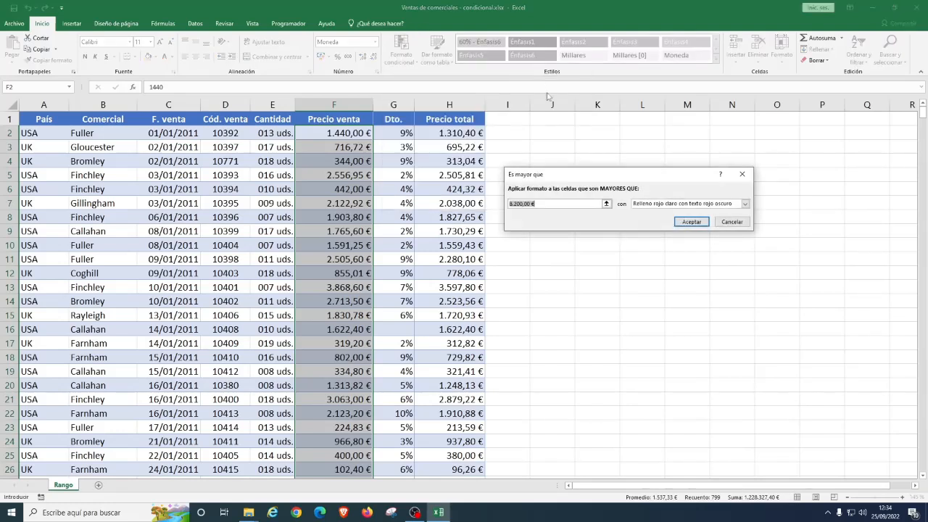
{"action": "type", "text": "4500"}
{"action": "left_click", "coordinate": [733, 205]}
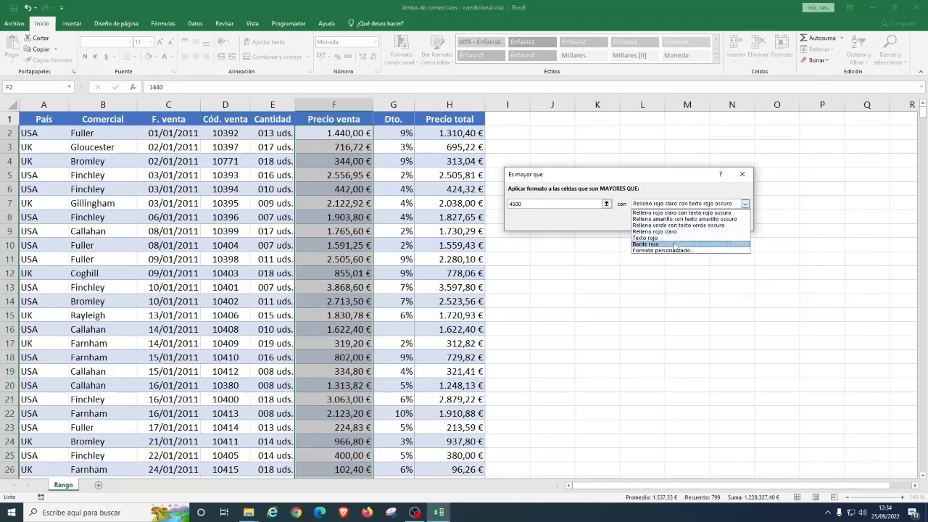
{"action": "left_click", "coordinate": [674, 250]}
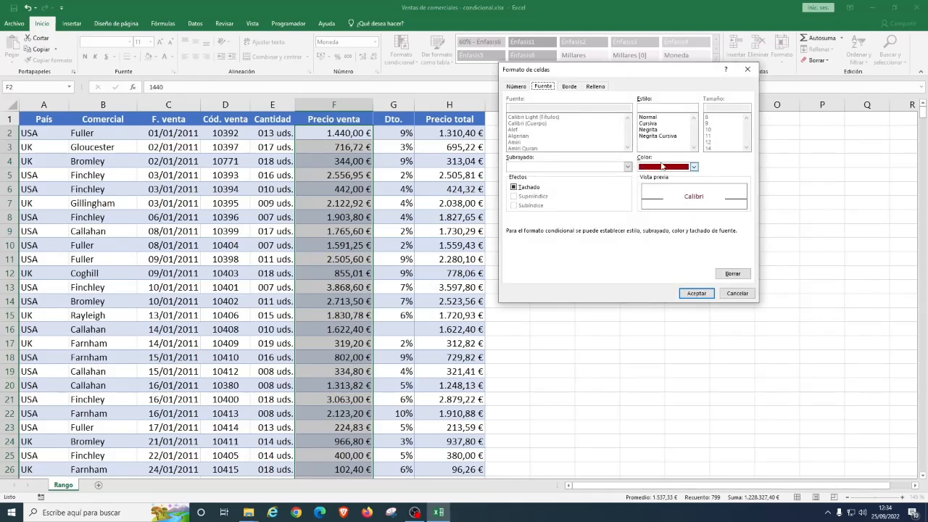
Define a custom format with bold style and a light blue font colour, and look over the border, fill and number settings.
{"action": "left_click", "coordinate": [655, 129]}
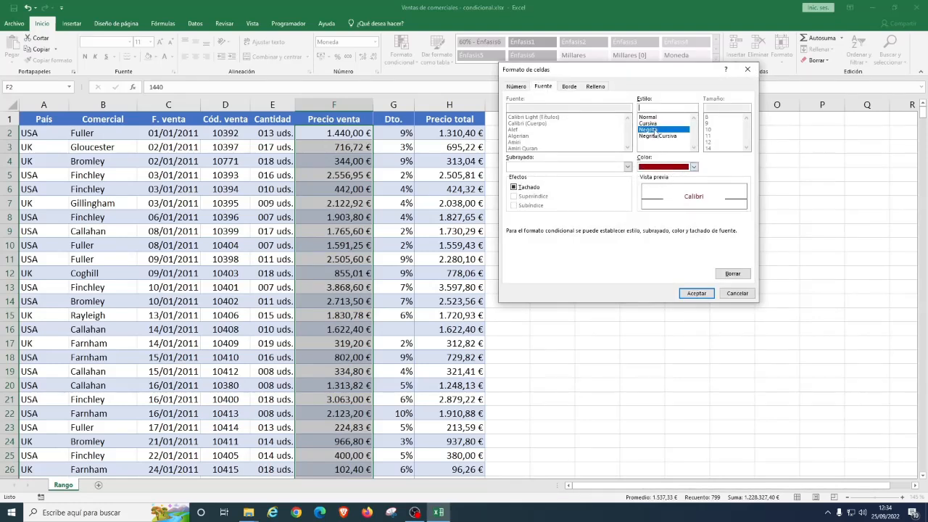
{"action": "left_click", "coordinate": [683, 167]}
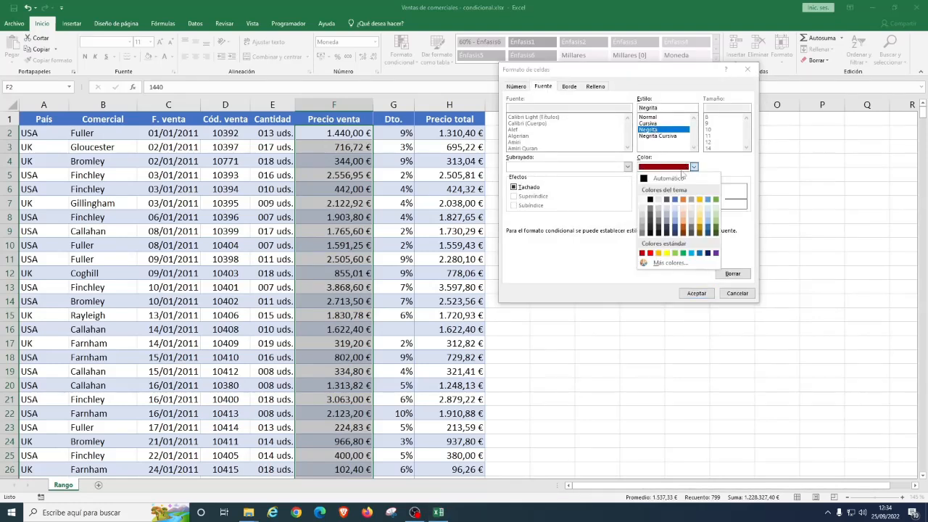
{"action": "left_click", "coordinate": [675, 209]}
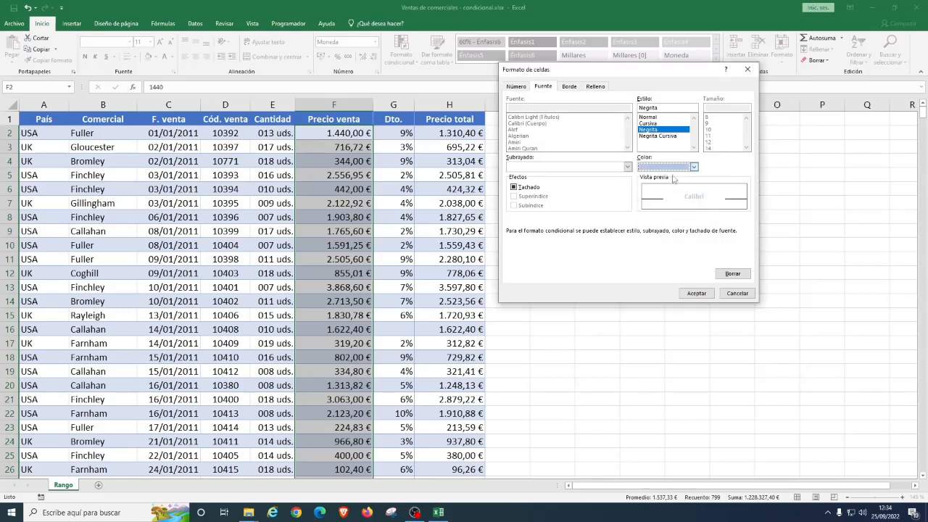
{"action": "left_click", "coordinate": [570, 87]}
{"action": "left_click", "coordinate": [596, 86]}
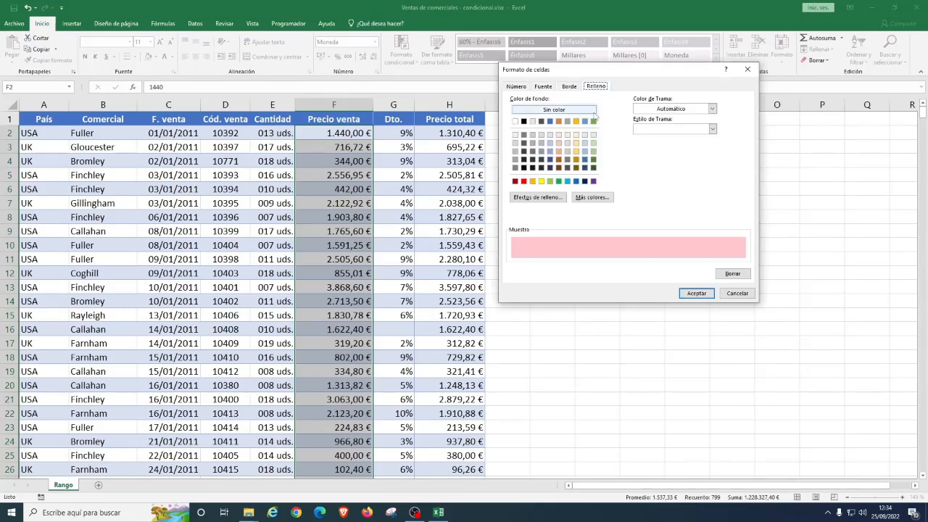
{"action": "left_click", "coordinate": [525, 87]}
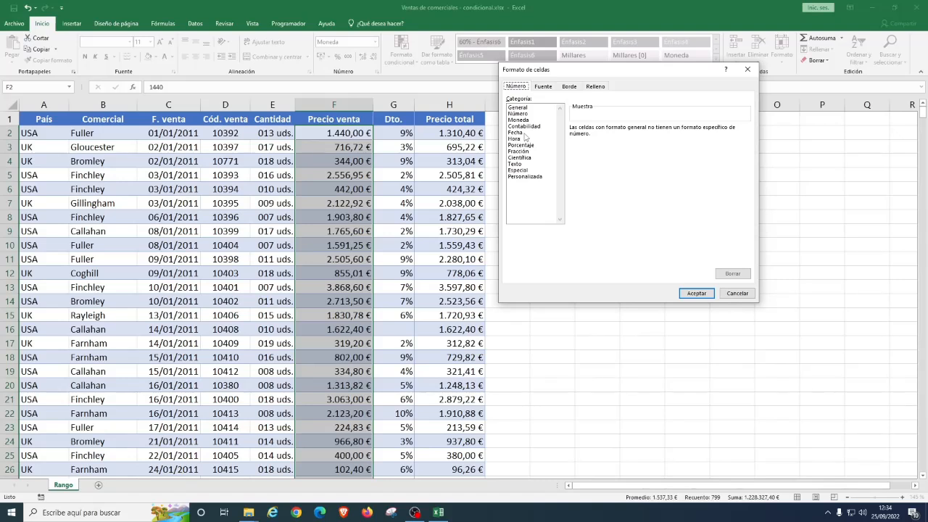
{"action": "left_click", "coordinate": [547, 89]}
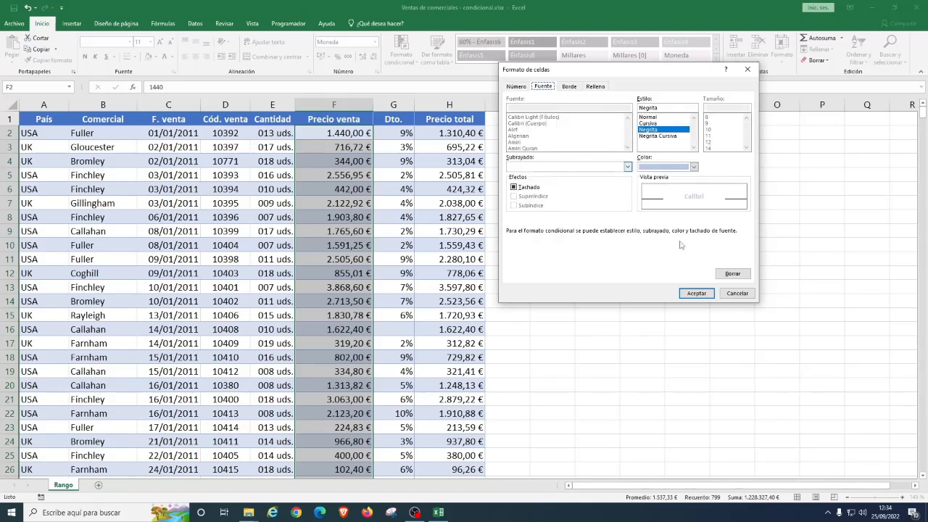
{"action": "left_click", "coordinate": [696, 294]}
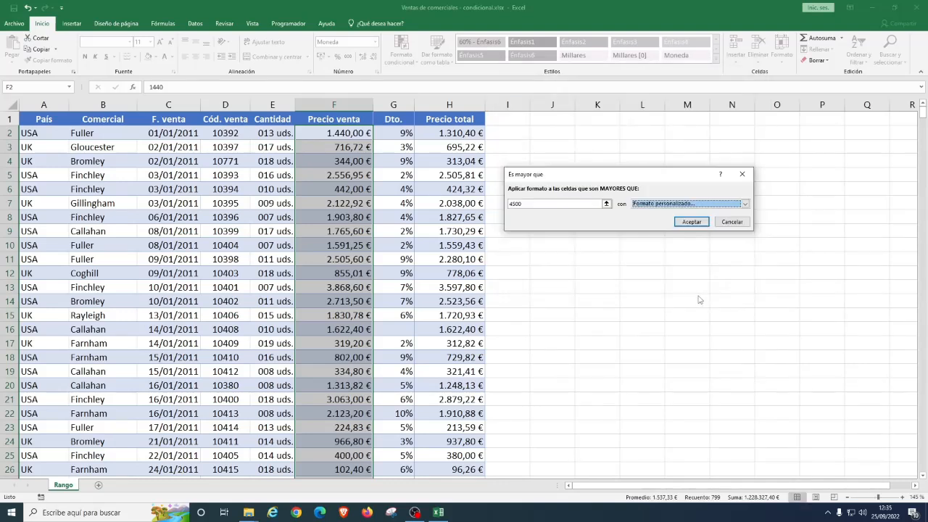
Apply the Greater Than 4500 rule with light red fill and dark red text instead of the custom format.
{"action": "left_click", "coordinate": [678, 203]}
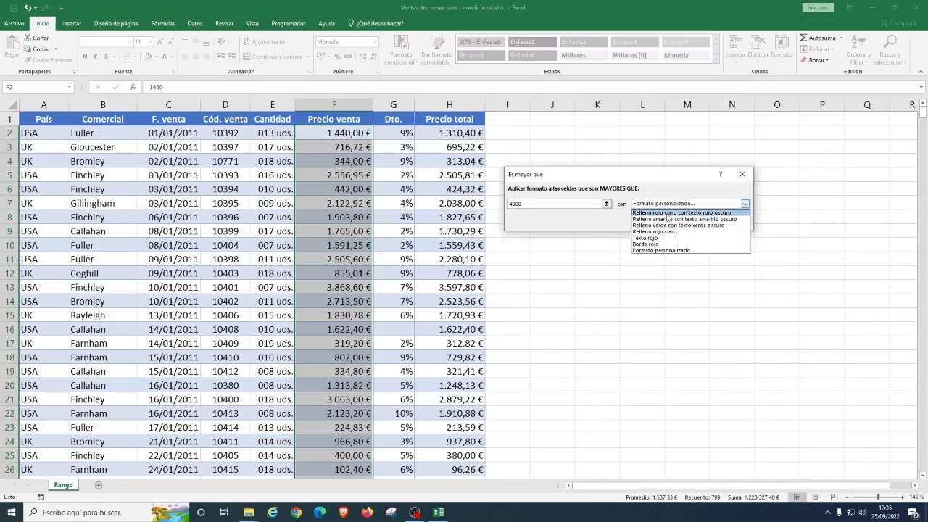
{"action": "left_click", "coordinate": [674, 214]}
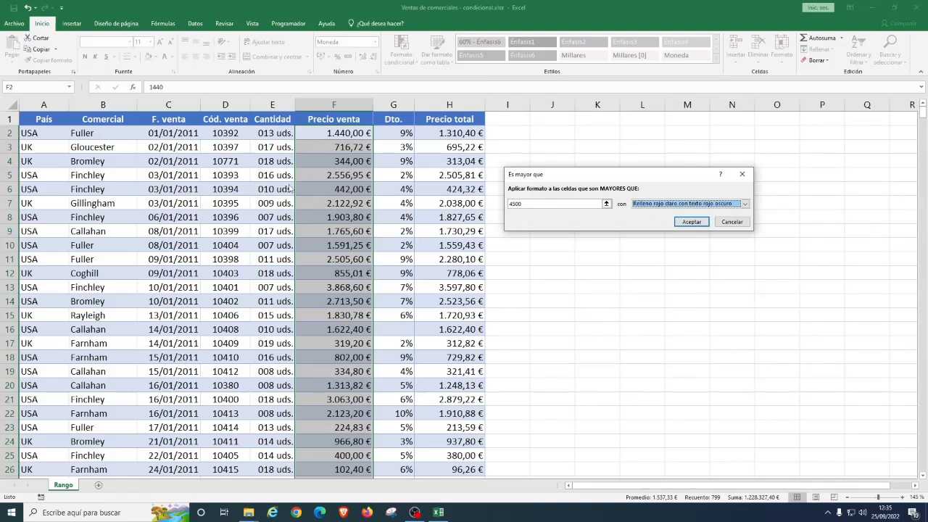
{"action": "left_click", "coordinate": [691, 222]}
Examine which Precio venta values are highlighted by the rule throughout the sales rows.
{"action": "left_click", "coordinate": [318, 258]}
{"action": "scroll", "coordinate": [318, 304], "scroll_direction": "down", "scroll_amount": 1}
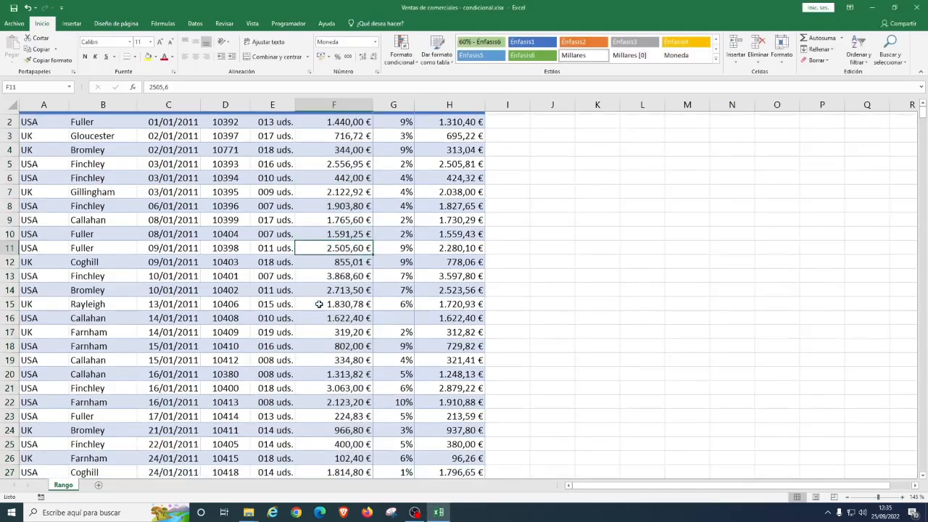
{"action": "scroll", "coordinate": [319, 304], "scroll_direction": "down", "scroll_amount": 8}
{"action": "scroll", "coordinate": [294, 279], "scroll_direction": "up", "scroll_amount": 6}
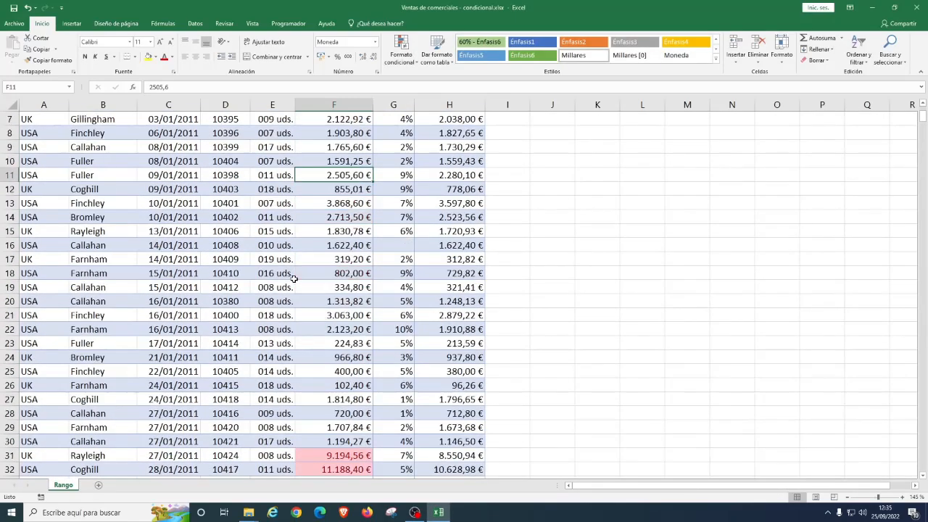
{"action": "scroll", "coordinate": [293, 279], "scroll_direction": "up", "scroll_amount": 2}
{"action": "scroll", "coordinate": [305, 213], "scroll_direction": "down", "scroll_amount": 6}
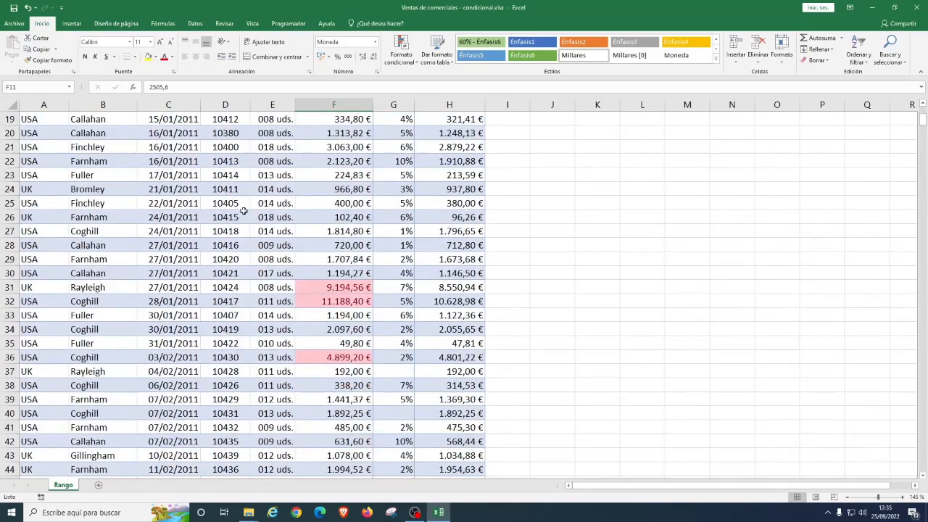
{"action": "scroll", "coordinate": [244, 211], "scroll_direction": "down", "scroll_amount": 10}
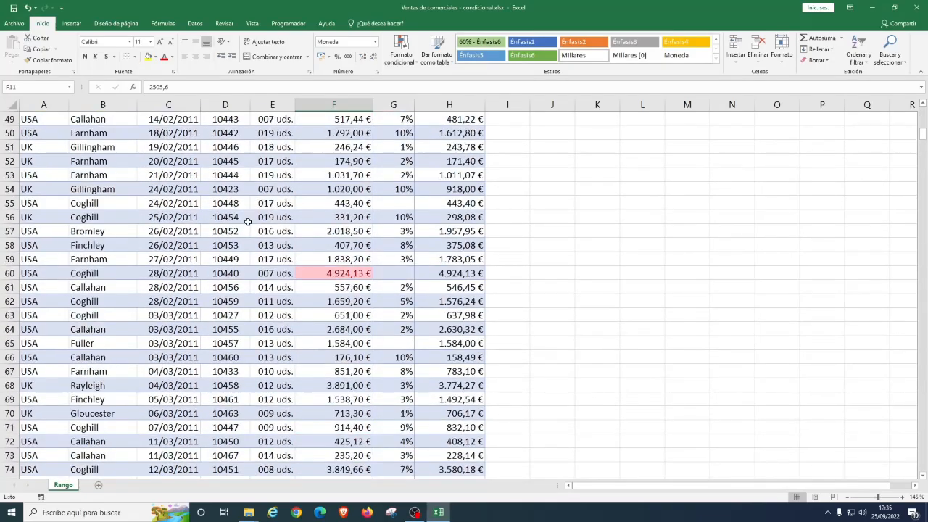
{"action": "scroll", "coordinate": [247, 222], "scroll_direction": "down", "scroll_amount": 11}
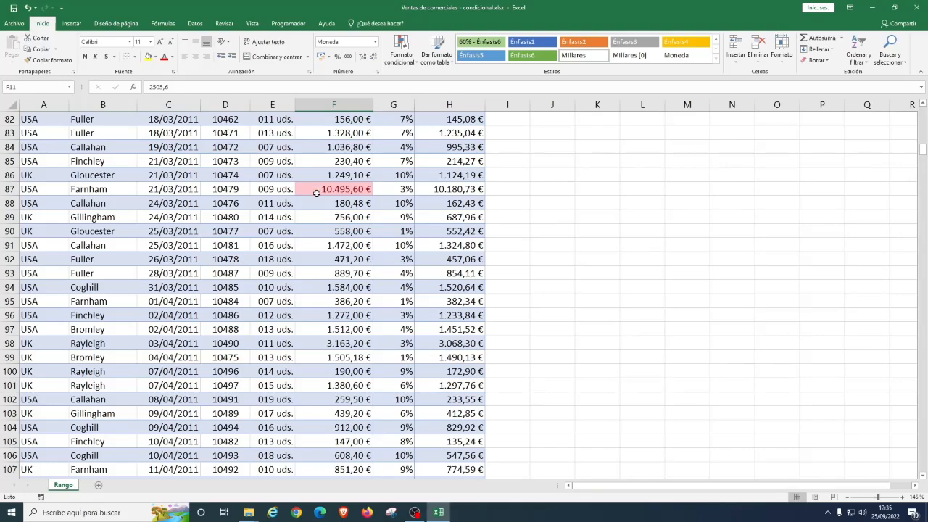
{"action": "scroll", "coordinate": [316, 187], "scroll_direction": "down", "scroll_amount": 19}
{"action": "scroll", "coordinate": [267, 225], "scroll_direction": "down", "scroll_amount": 10}
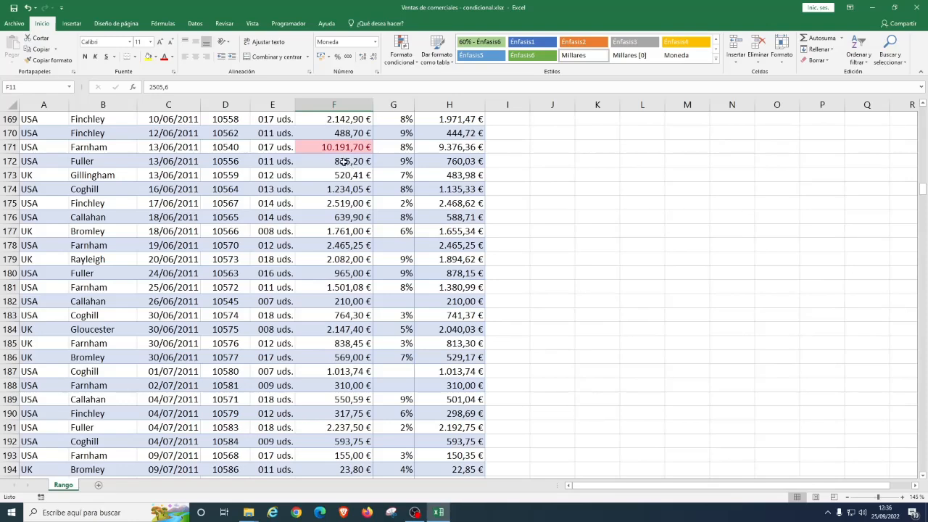
{"action": "scroll", "coordinate": [377, 181], "scroll_direction": "up", "scroll_amount": 4}
Select all Precio venta values from F2 down and clear the conditional formatting rules from the entire sheet.
{"action": "left_click", "coordinate": [363, 174]}
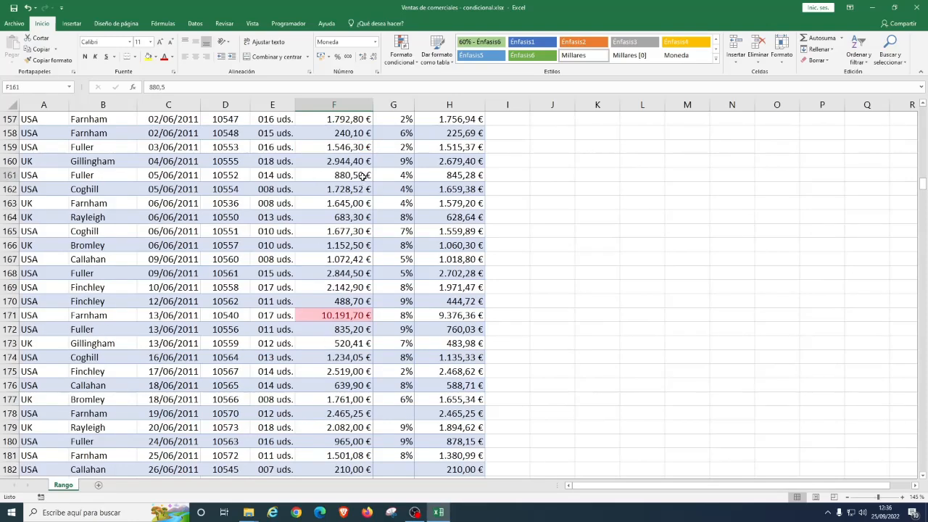
{"action": "key", "text": "Home"}
{"action": "key", "text": "Right"}
{"action": "key", "text": "Right"}
{"action": "key", "text": "Right"}
{"action": "key", "text": "Right"}
{"action": "key", "text": "Right"}
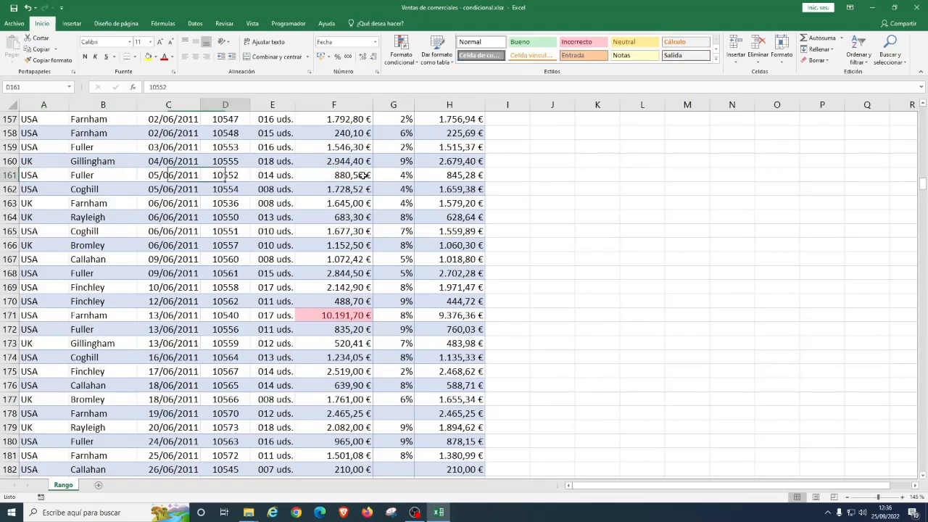
{"action": "key", "text": "ctrl+Up"}
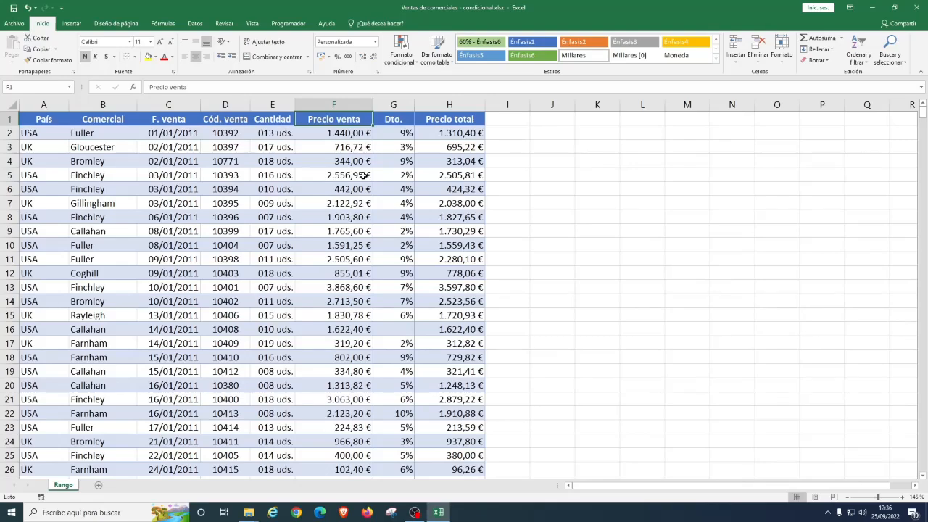
{"action": "key", "text": "Down"}
{"action": "key", "text": "ctrl+shift+Down"}
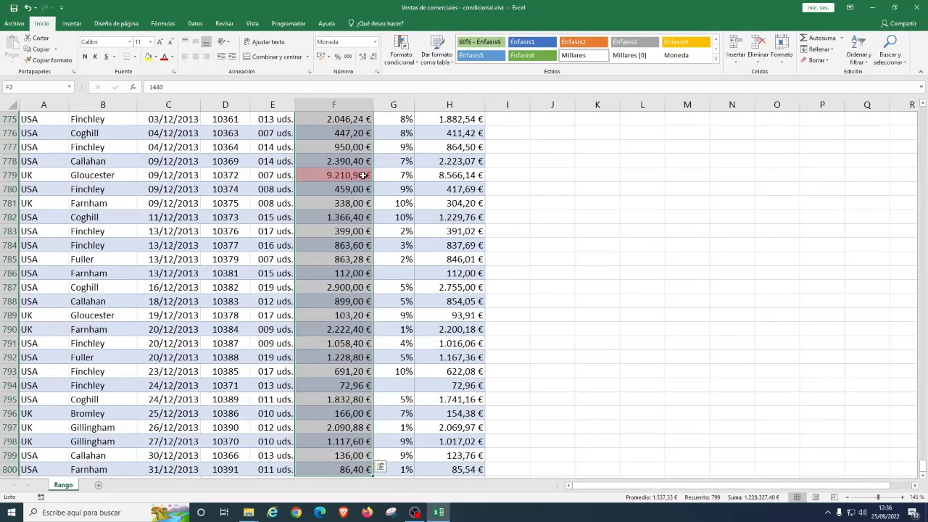
{"action": "left_click", "coordinate": [408, 56]}
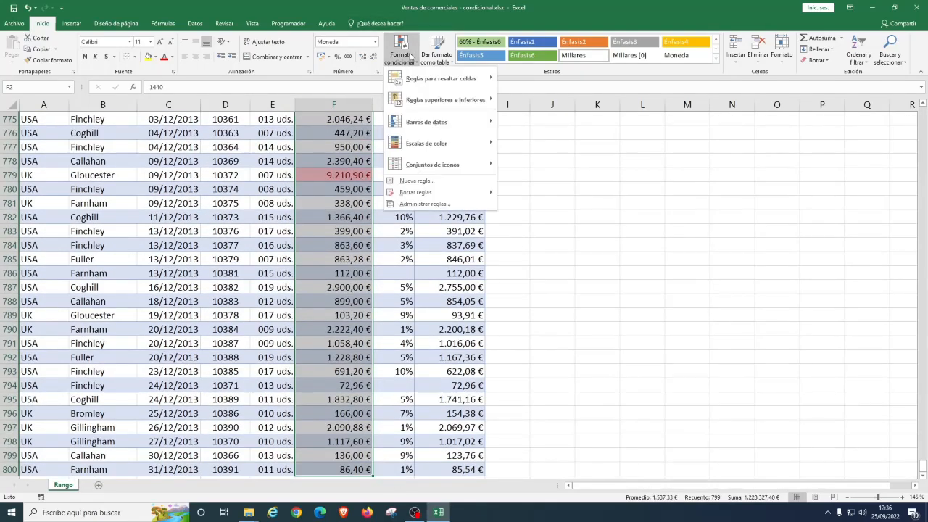
{"action": "mouse_move", "coordinate": [452, 192]}
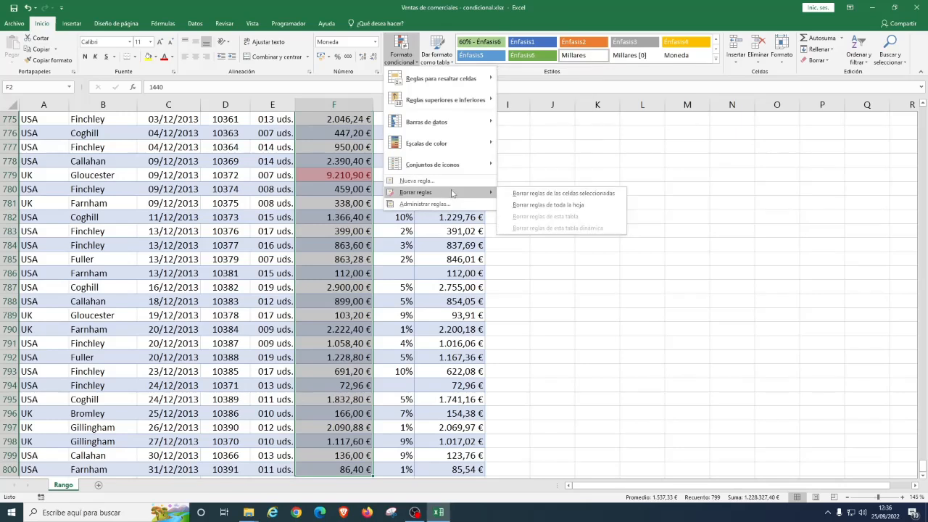
{"action": "left_click", "coordinate": [554, 207]}
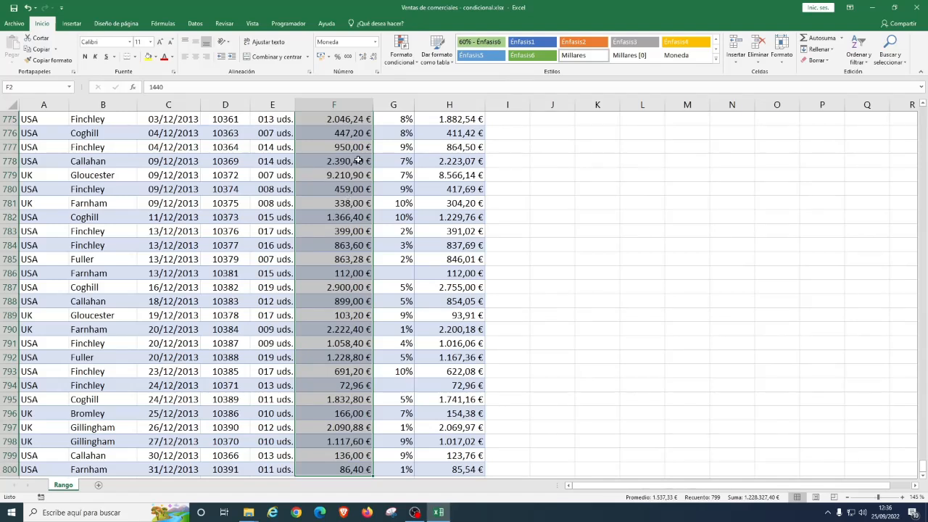
Add a bottom-percent rule to the selected Precio venta values for the lowest 25%, using light red fill with dark red text.
{"action": "left_click", "coordinate": [401, 51]}
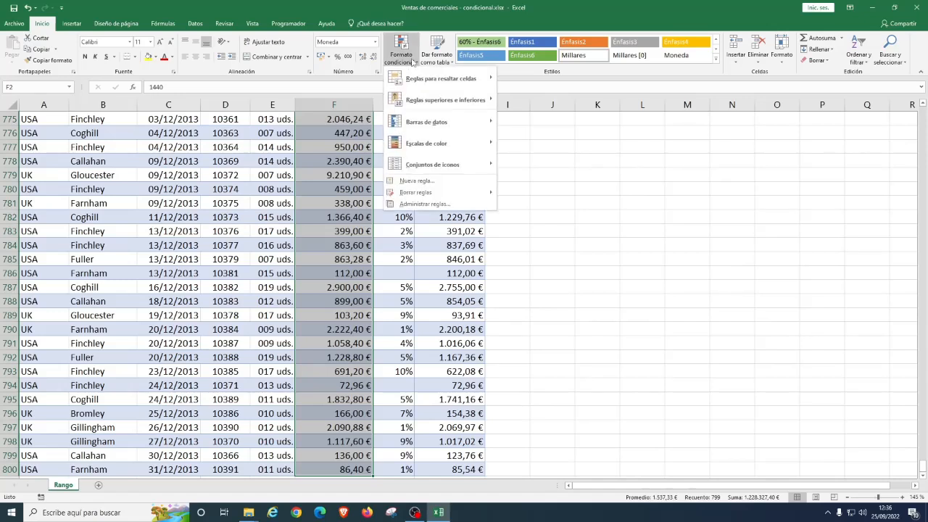
{"action": "mouse_move", "coordinate": [445, 79]}
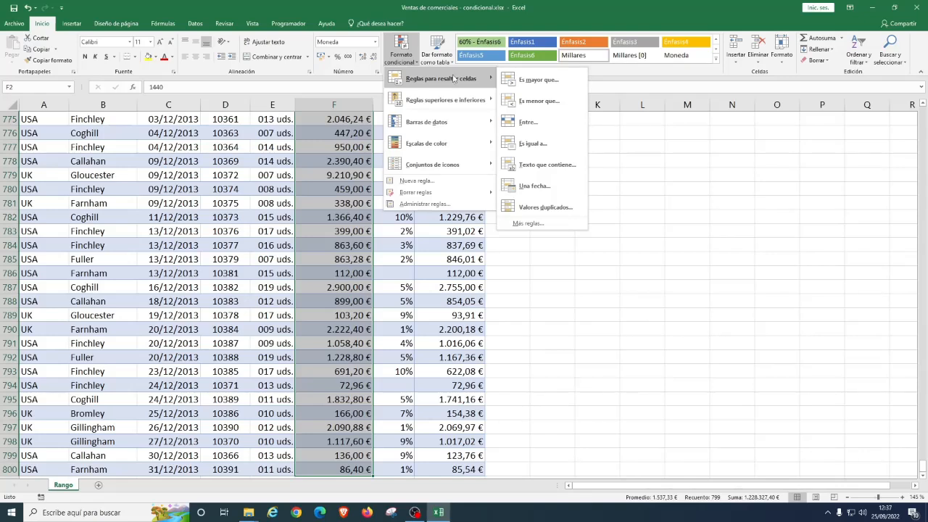
{"action": "mouse_move", "coordinate": [469, 105]}
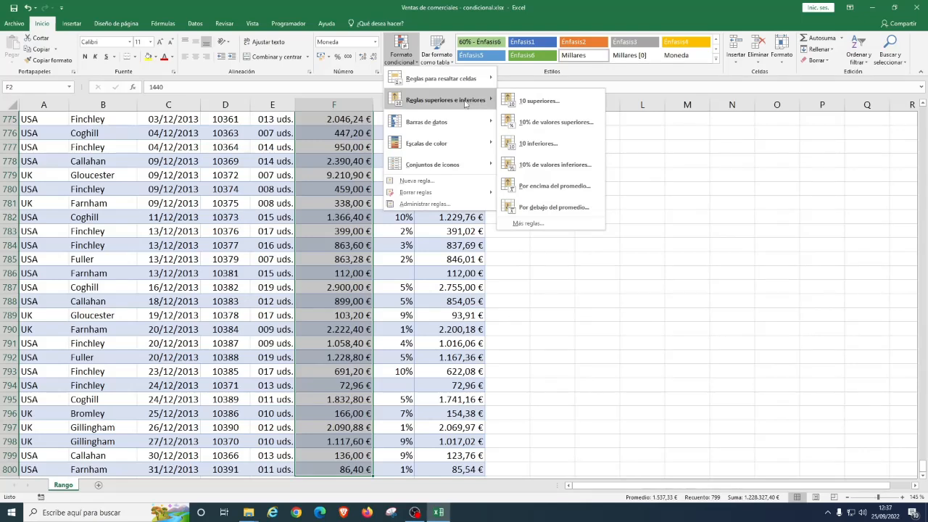
{"action": "left_click", "coordinate": [568, 166]}
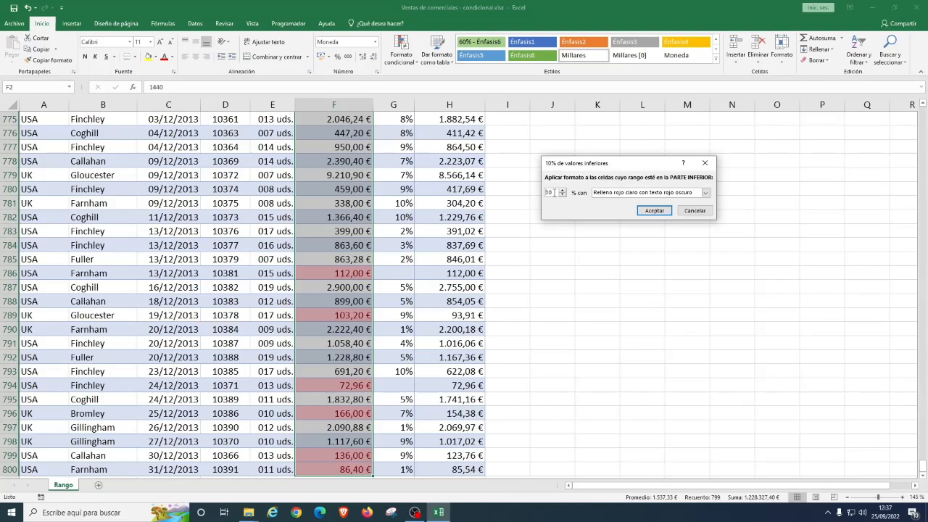
{"action": "type", "text": "25"}
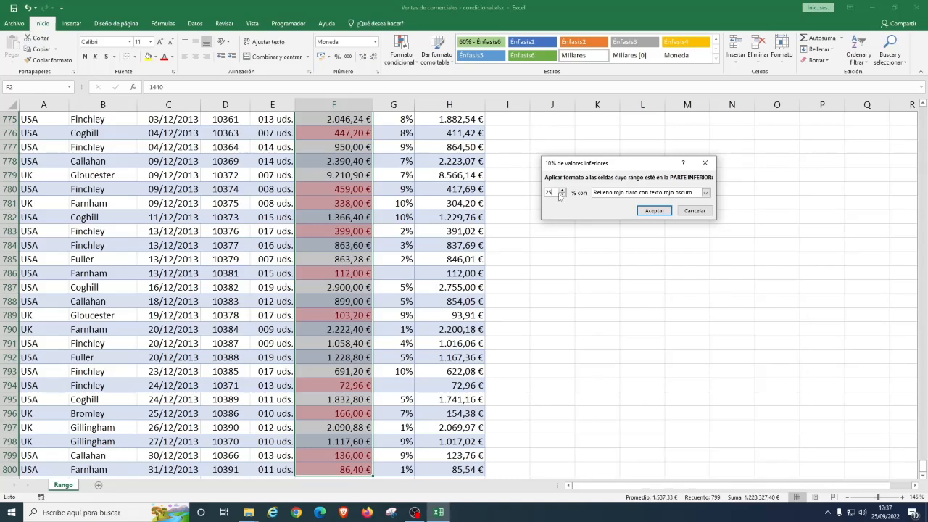
{"action": "left_click", "coordinate": [653, 211]}
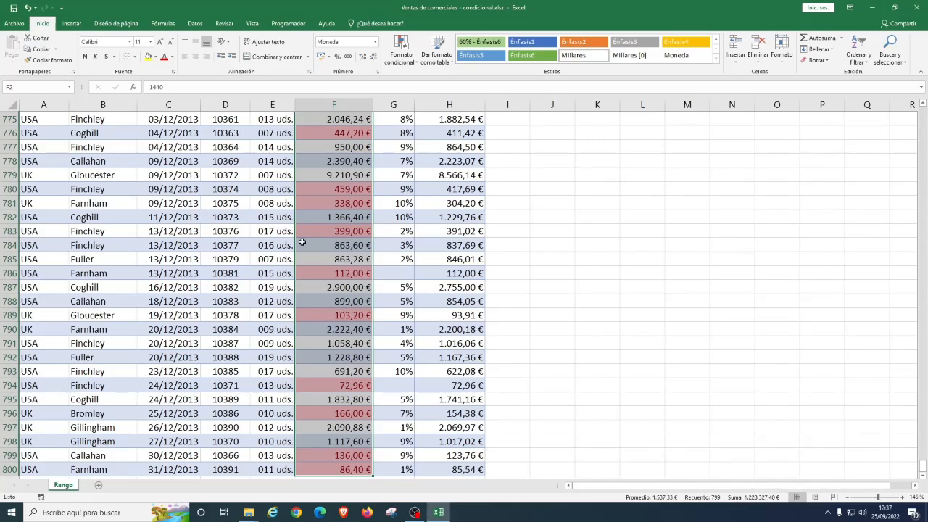
Add a top-percent rule to the same Precio venta values for the highest 25%, using green fill with dark green text.
{"action": "left_click", "coordinate": [400, 50]}
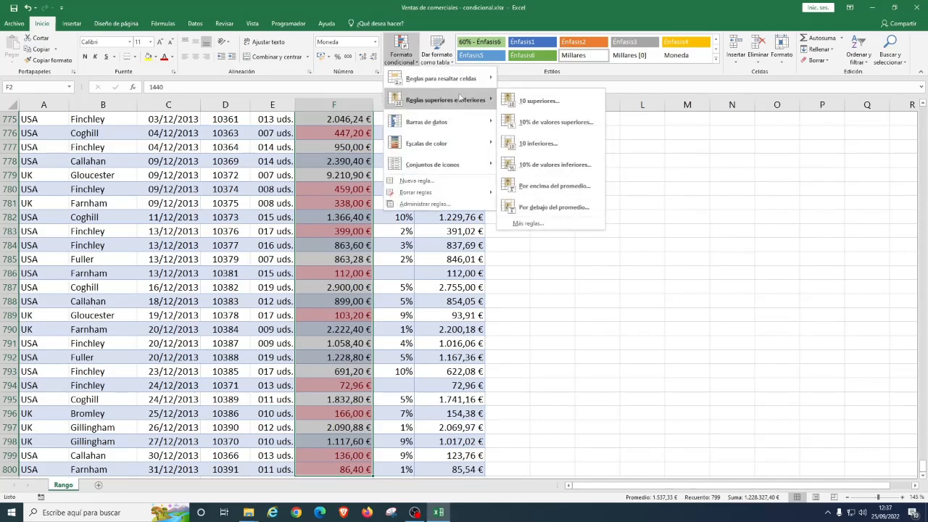
{"action": "left_click", "coordinate": [574, 124]}
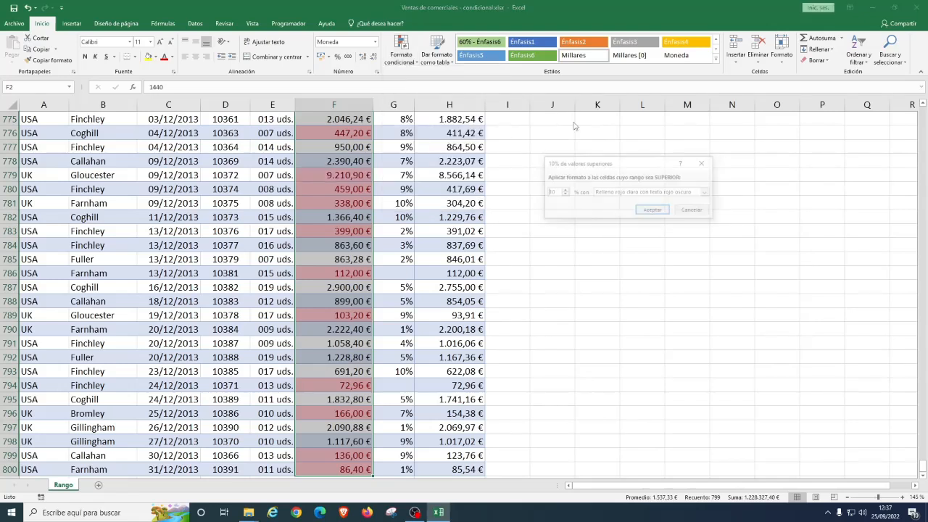
{"action": "left_click", "coordinate": [656, 193]}
{"action": "left_click", "coordinate": [646, 218]}
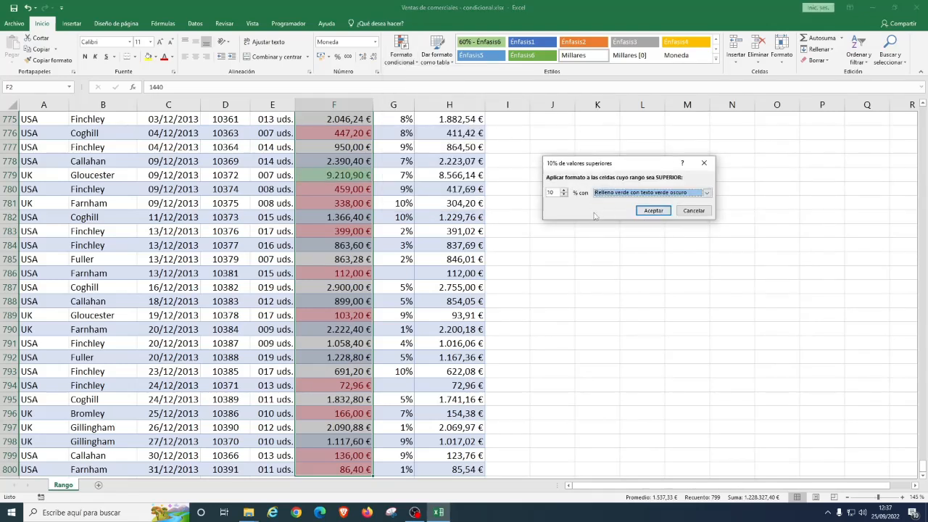
{"action": "double_click", "coordinate": [555, 193]}
{"action": "type", "text": "2"}
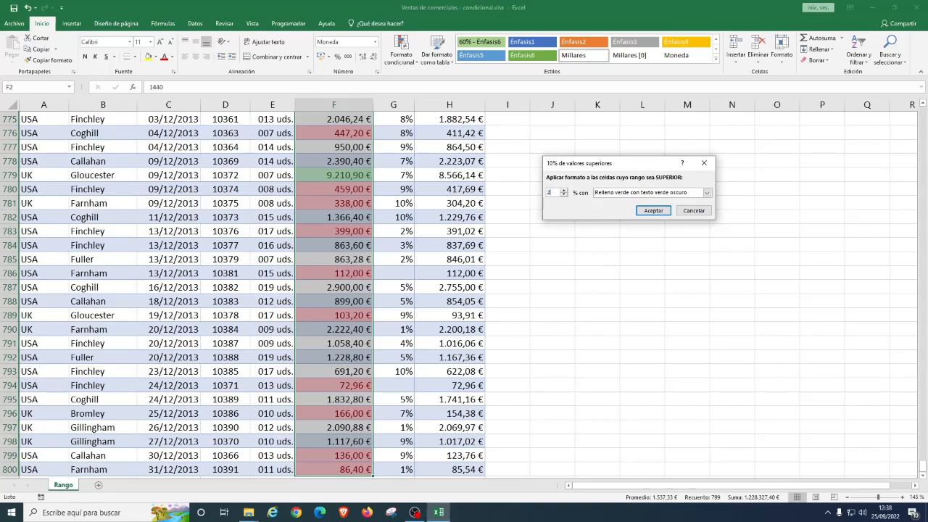
{"action": "type", "text": "5"}
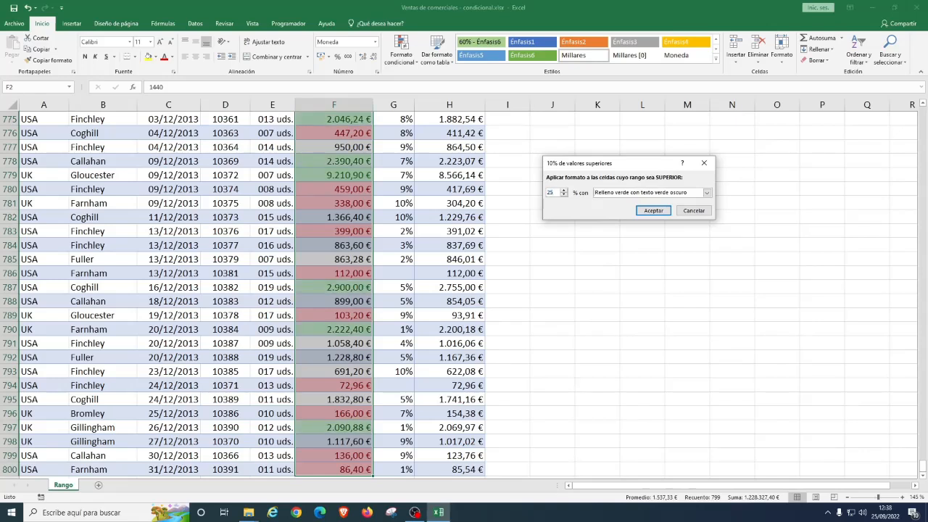
{"action": "left_click", "coordinate": [653, 210]}
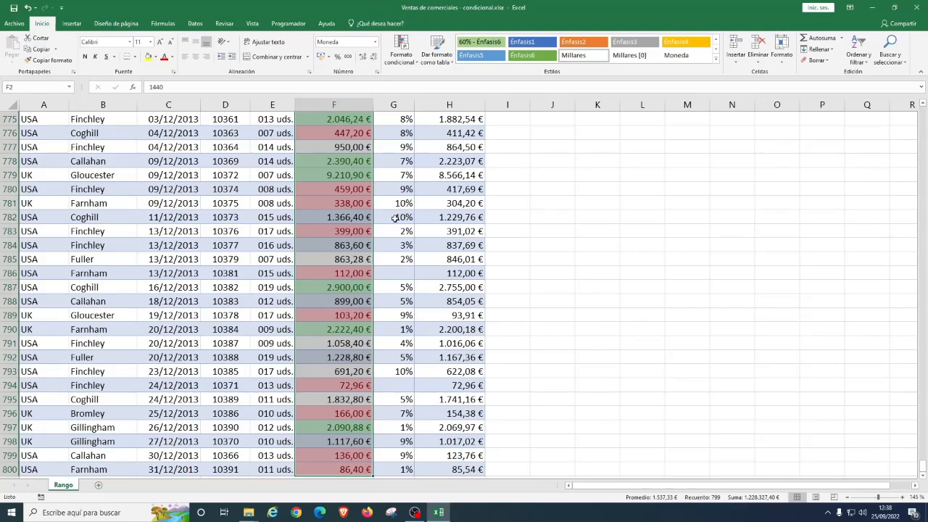
{"action": "left_click", "coordinate": [395, 187]}
{"action": "scroll", "coordinate": [332, 249], "scroll_direction": "down", "scroll_amount": 1}
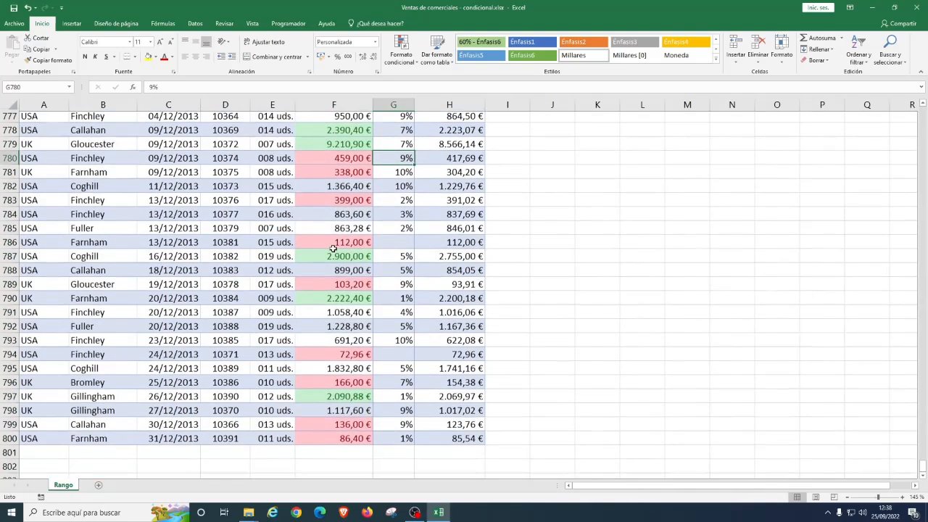
Change the Precio venta value in F759 to 3600.
{"action": "scroll", "coordinate": [333, 249], "scroll_direction": "up", "scroll_amount": 9}
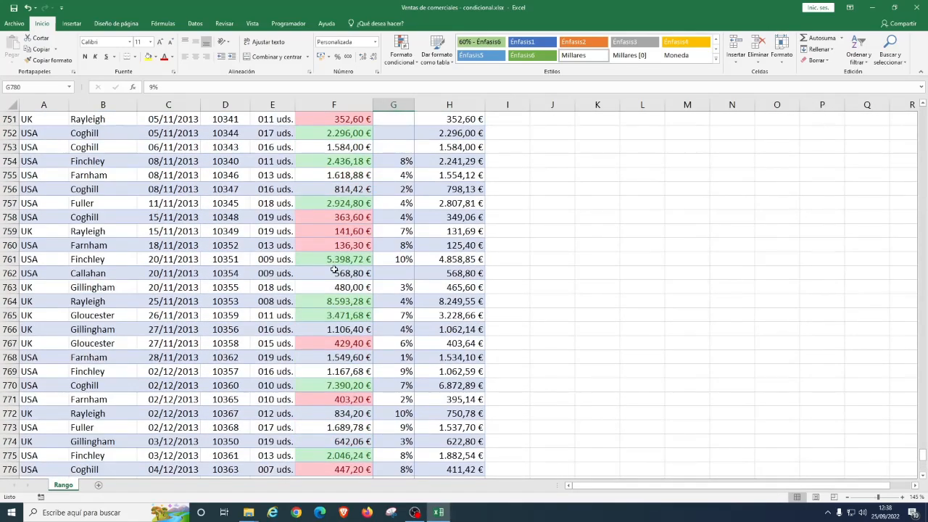
{"action": "left_click", "coordinate": [332, 234]}
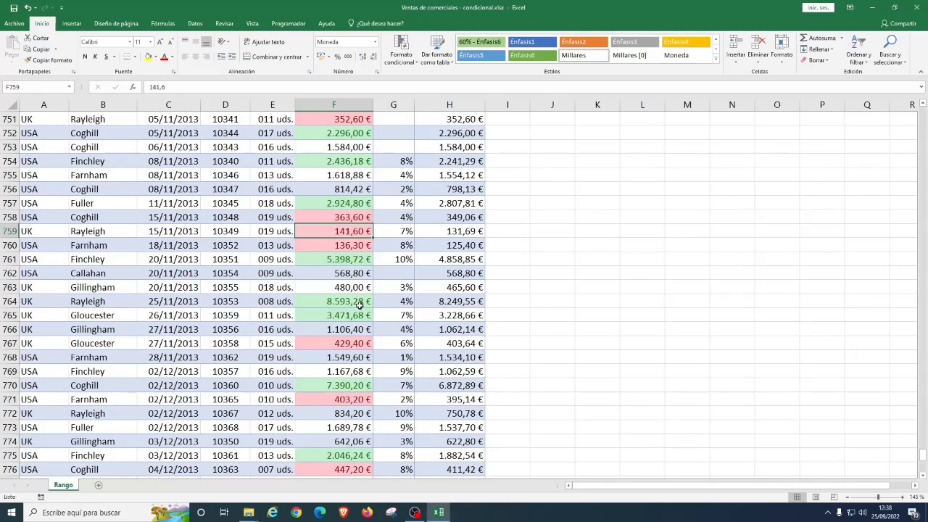
{"action": "type", "text": "3600"}
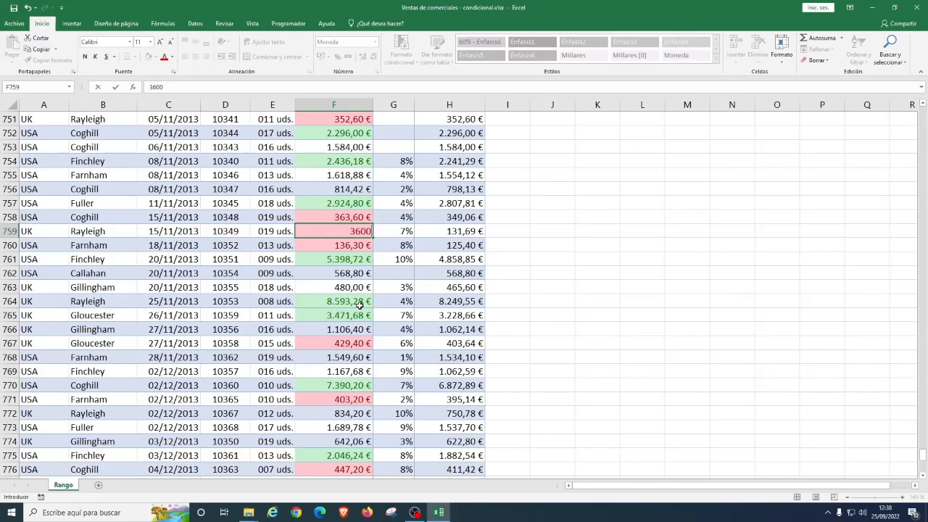
{"action": "key", "text": "Return"}
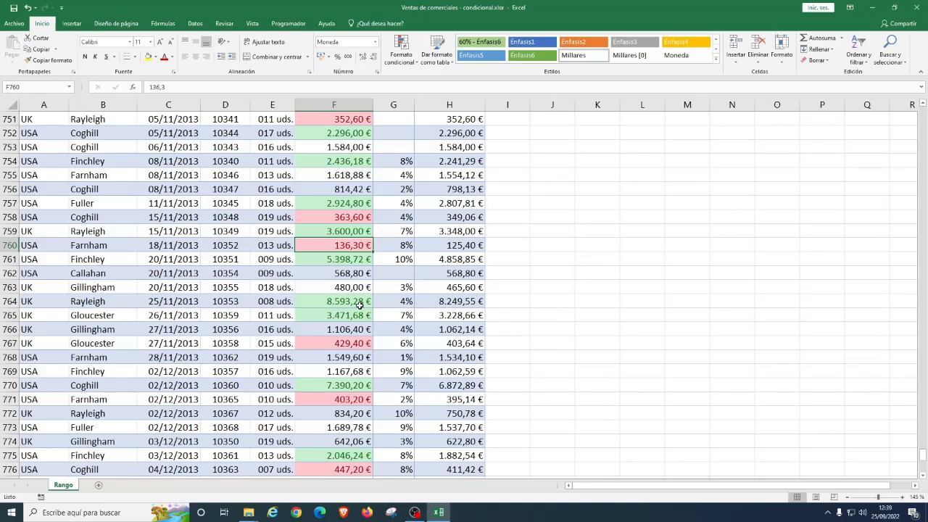
{"action": "left_click", "coordinate": [400, 53]}
{"action": "mouse_move", "coordinate": [456, 123]}
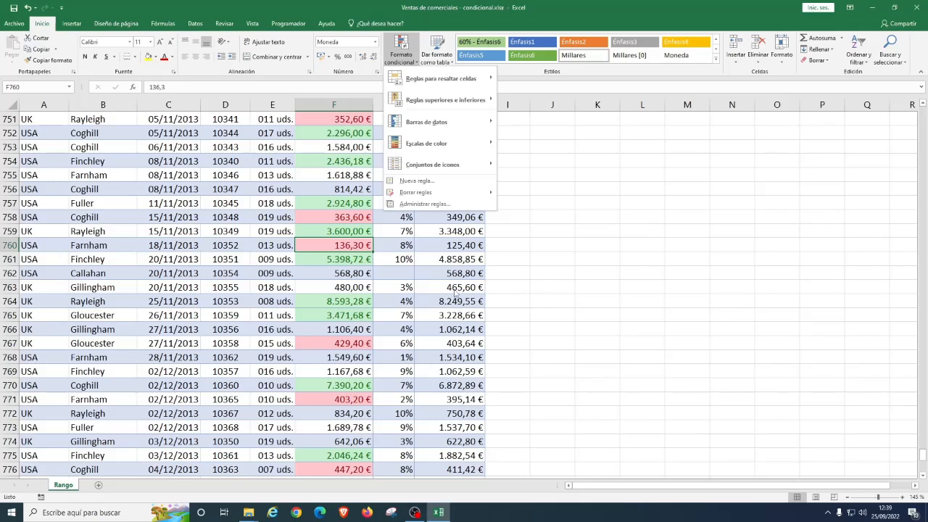
{"action": "left_click", "coordinate": [450, 245]}
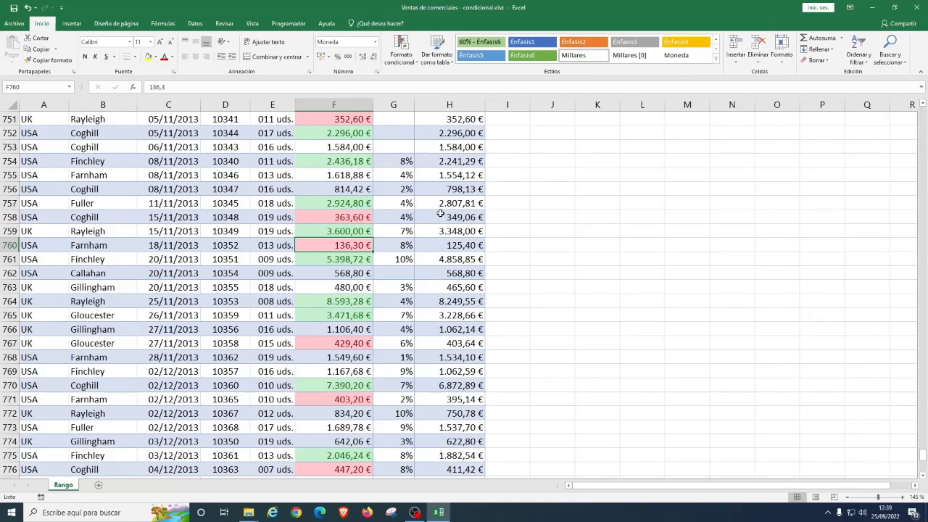
{"action": "left_click", "coordinate": [401, 51]}
{"action": "mouse_move", "coordinate": [460, 125]}
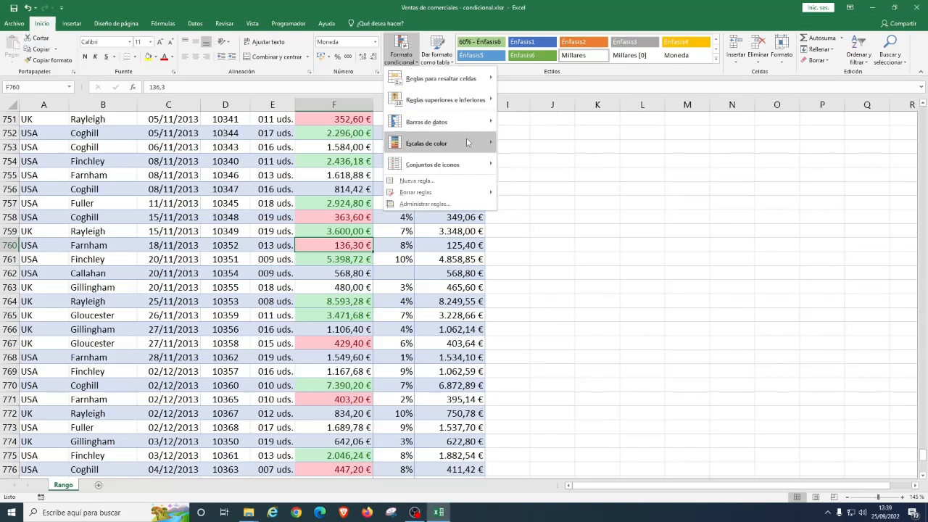
{"action": "mouse_move", "coordinate": [467, 142]}
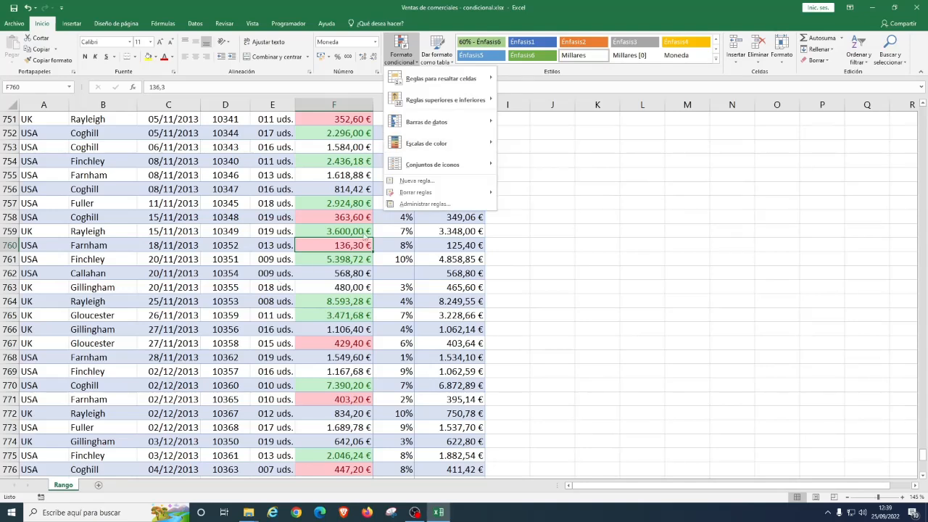
{"action": "mouse_move", "coordinate": [457, 165]}
{"action": "left_click", "coordinate": [451, 264]}
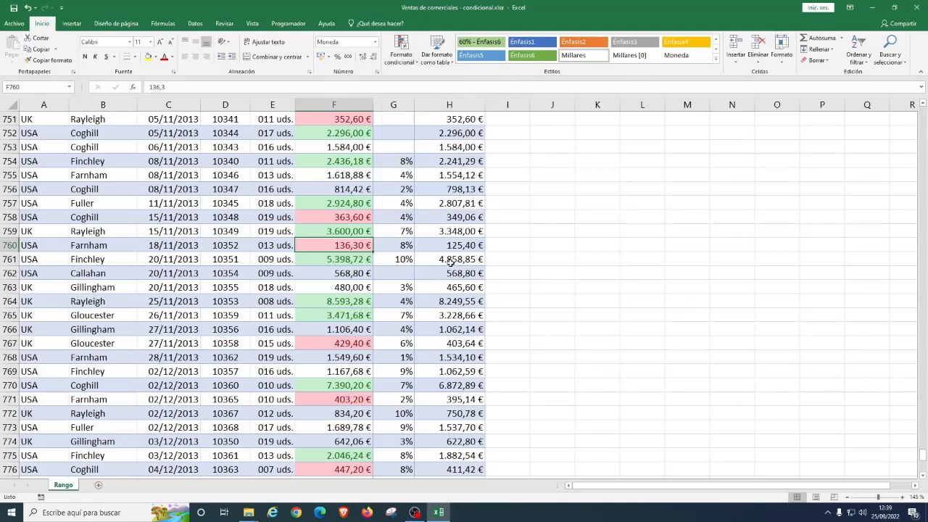
Copy the entire Precio total column H and paste it as values only into the empty columns I to K.
{"action": "left_click", "coordinate": [476, 164]}
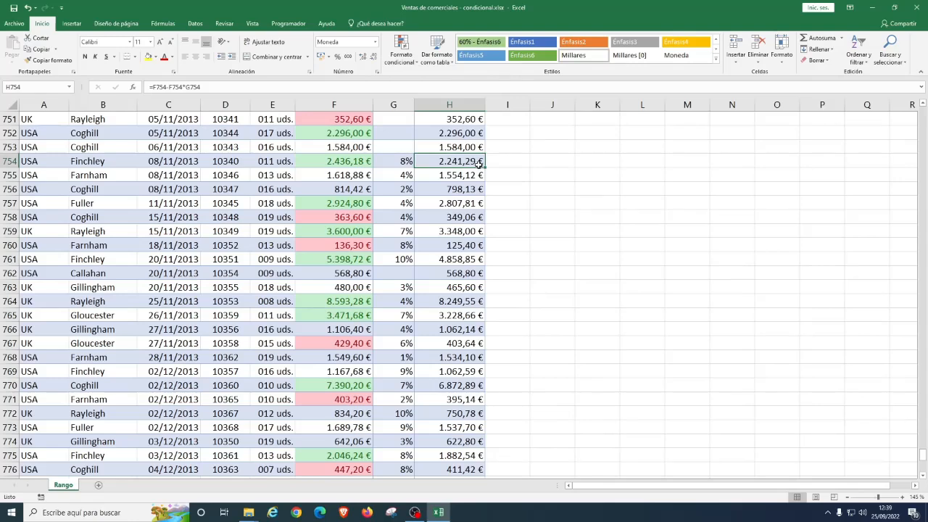
{"action": "key", "text": "ctrl+Up"}
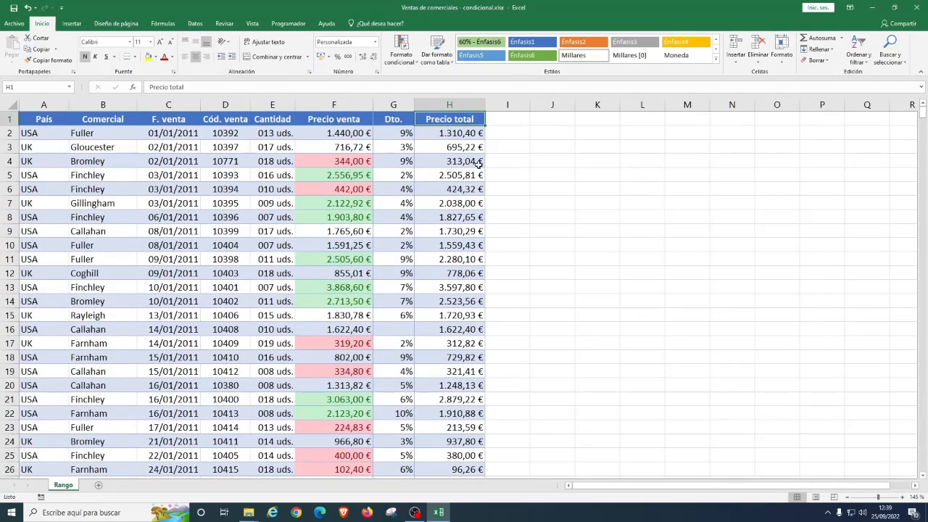
{"action": "key", "text": "Down"}
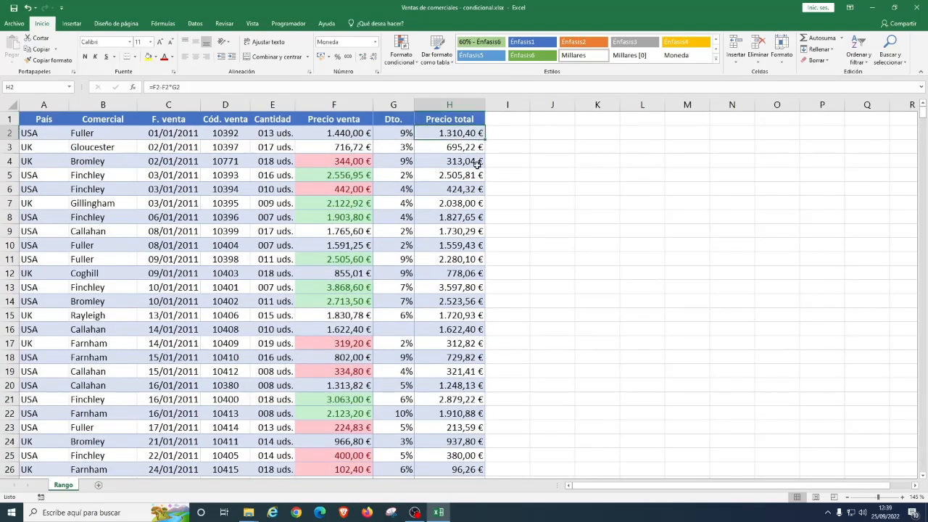
{"action": "left_click", "coordinate": [463, 106]}
{"action": "key", "text": "ctrl+c"}
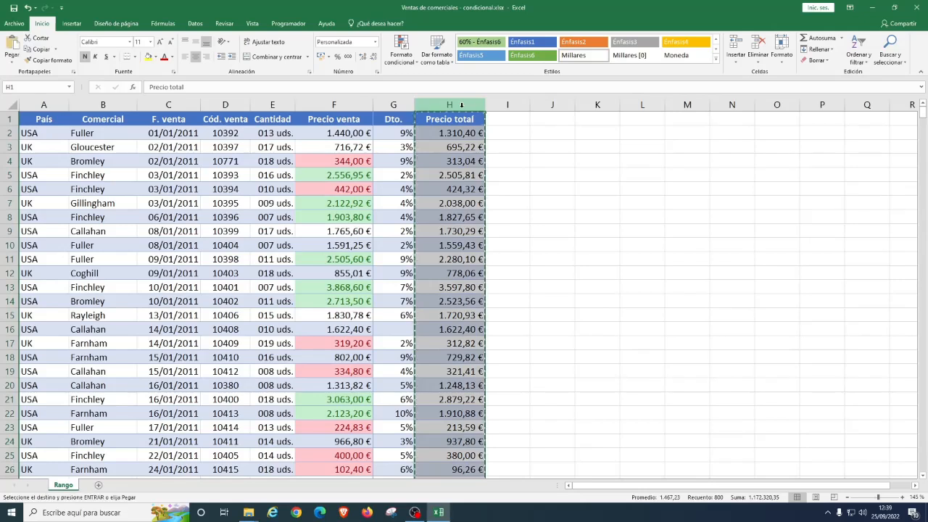
{"action": "left_click_drag", "start_coordinate": [497, 102], "coordinate": [582, 102]}
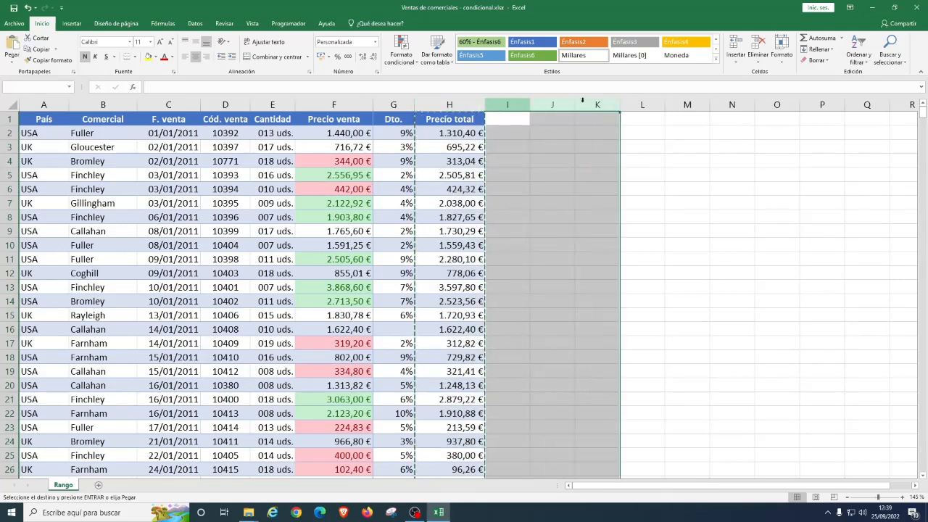
{"action": "right_click", "coordinate": [582, 101]}
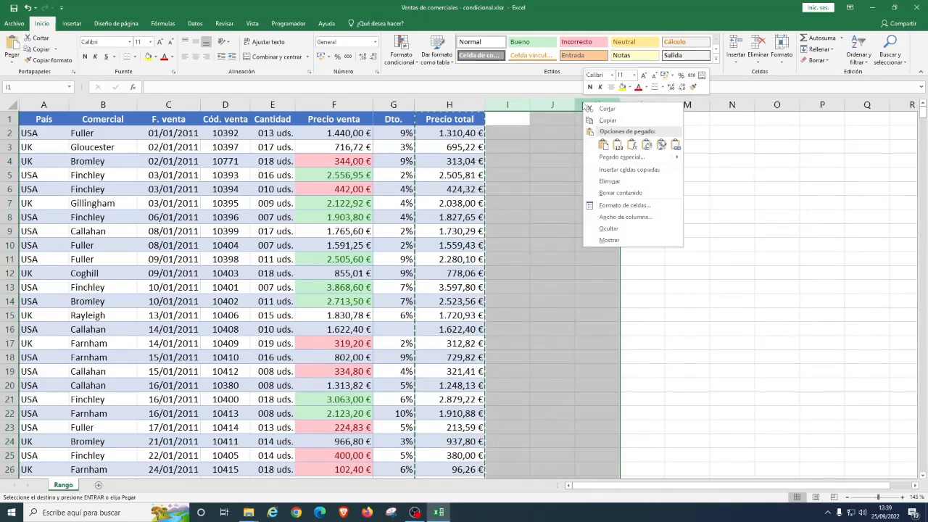
{"action": "left_click", "coordinate": [596, 158]}
{"action": "left_click", "coordinate": [479, 117]}
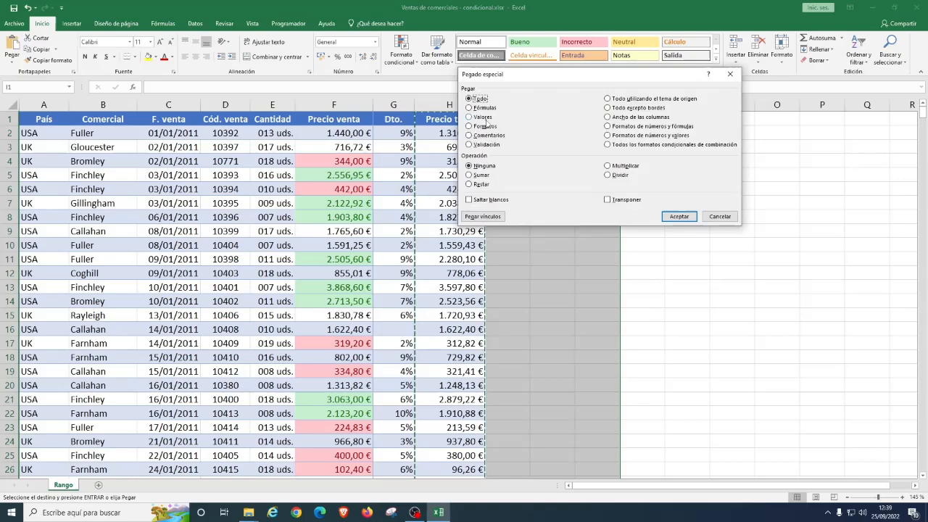
{"action": "left_click", "coordinate": [678, 216]}
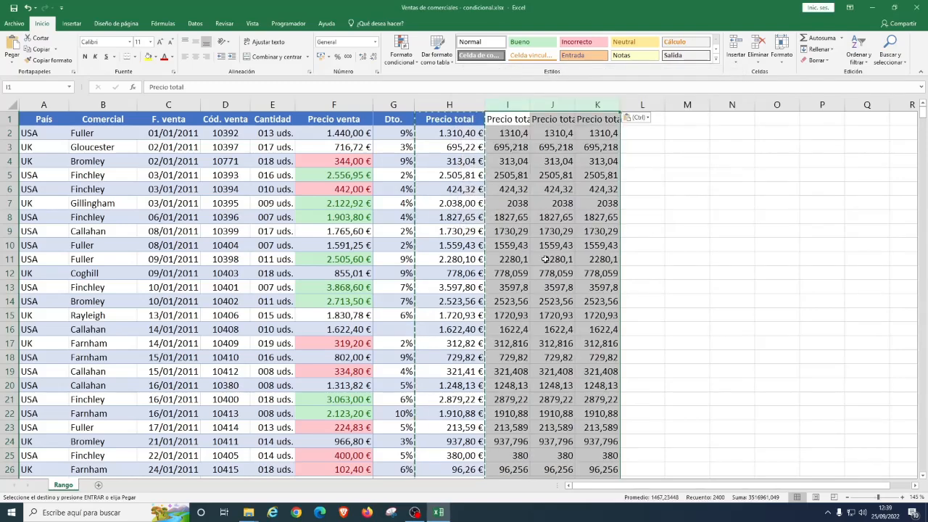
Autofit the widths of columns I to K to their contents.
{"action": "left_click", "coordinate": [516, 105]}
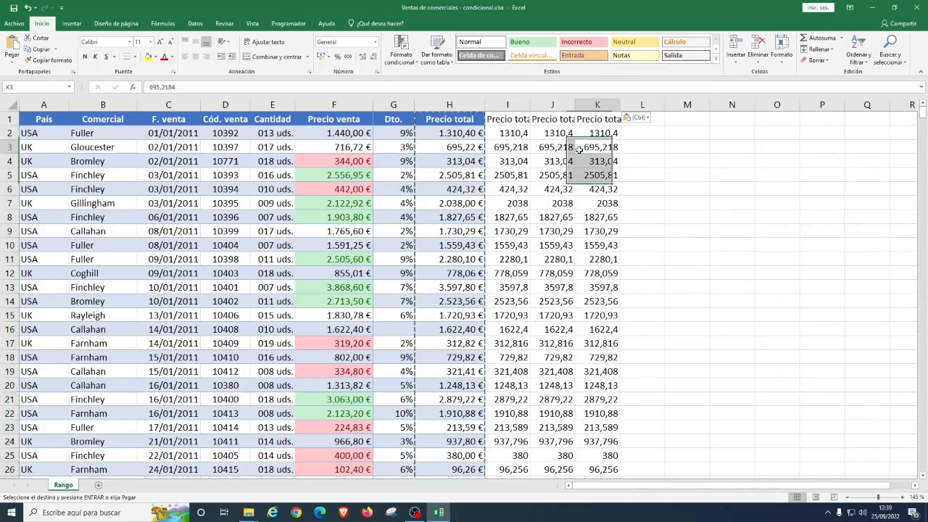
{"action": "left_click_drag", "start_coordinate": [511, 102], "coordinate": [597, 101]}
{"action": "double_click", "coordinate": [531, 102]}
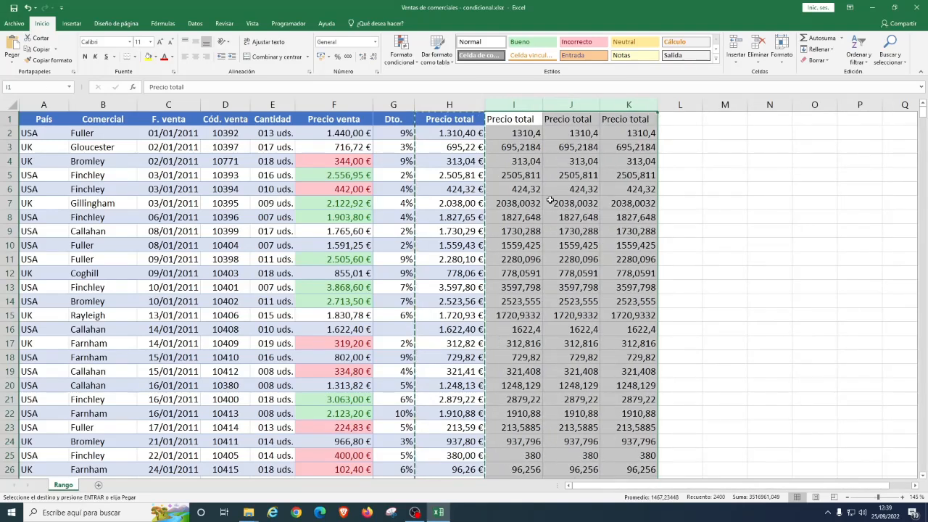
Fill only the formatting of the H1 header across I1 to K1.
{"action": "left_click", "coordinate": [470, 121]}
{"action": "left_click_drag", "start_coordinate": [484, 126], "coordinate": [649, 123]}
{"action": "key", "text": "Escape"}
{"action": "key", "text": "Escape"}
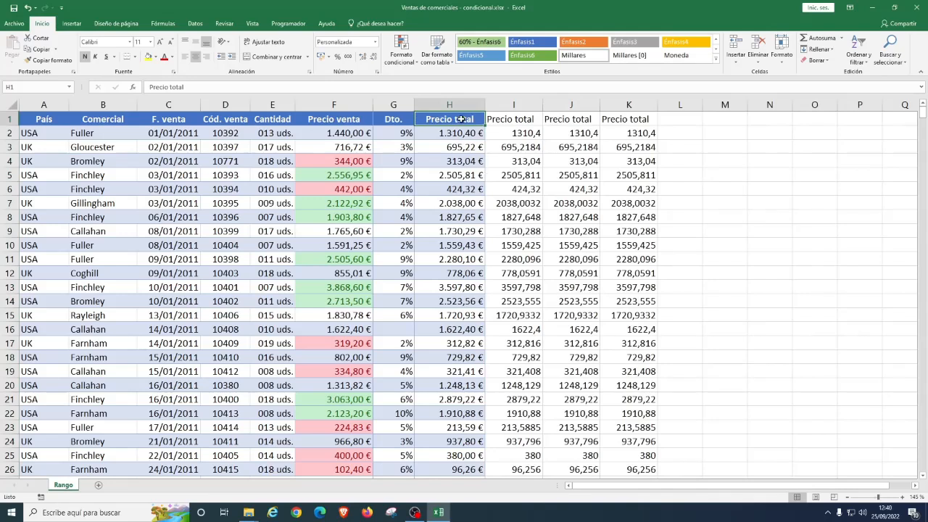
{"action": "left_click_drag", "start_coordinate": [485, 126], "coordinate": [642, 128]}
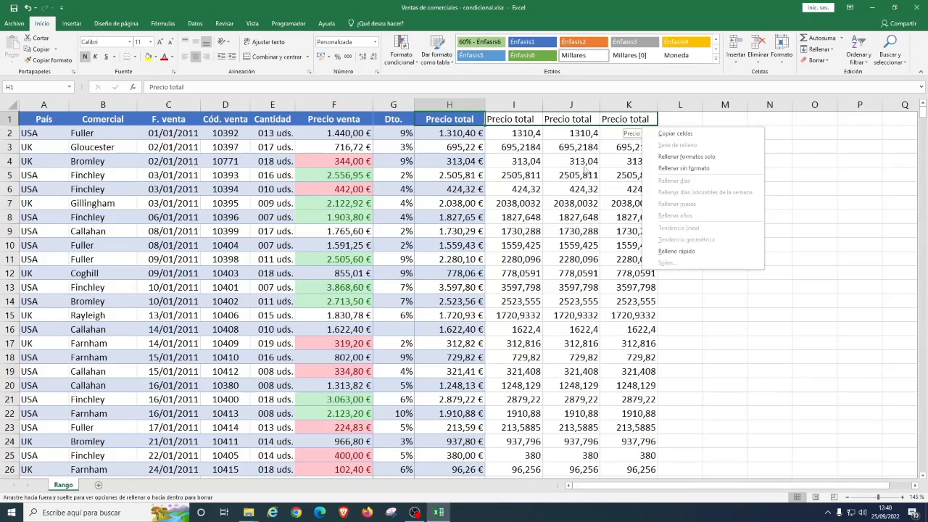
{"action": "left_click", "coordinate": [713, 159]}
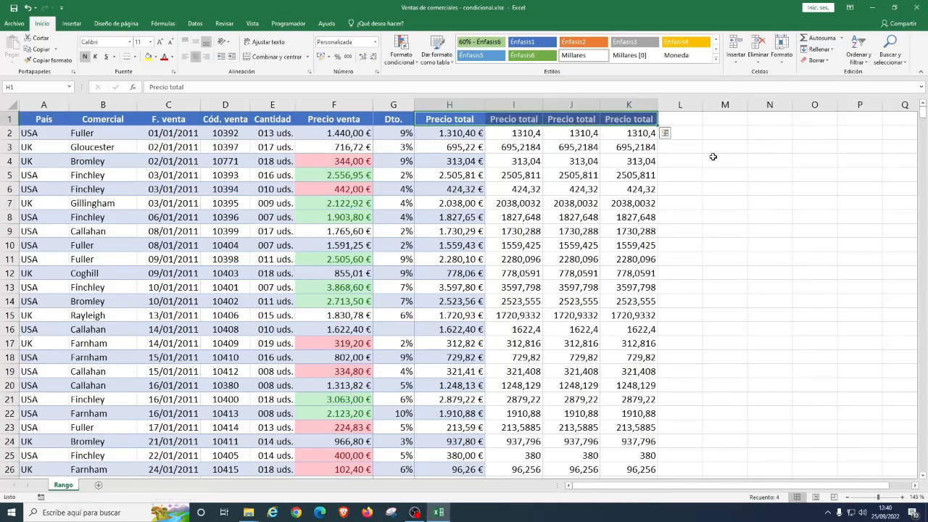
Apply the Moneda number format to all copied Precio total values in columns I to K, from row 2 down.
{"action": "left_click", "coordinate": [515, 160]}
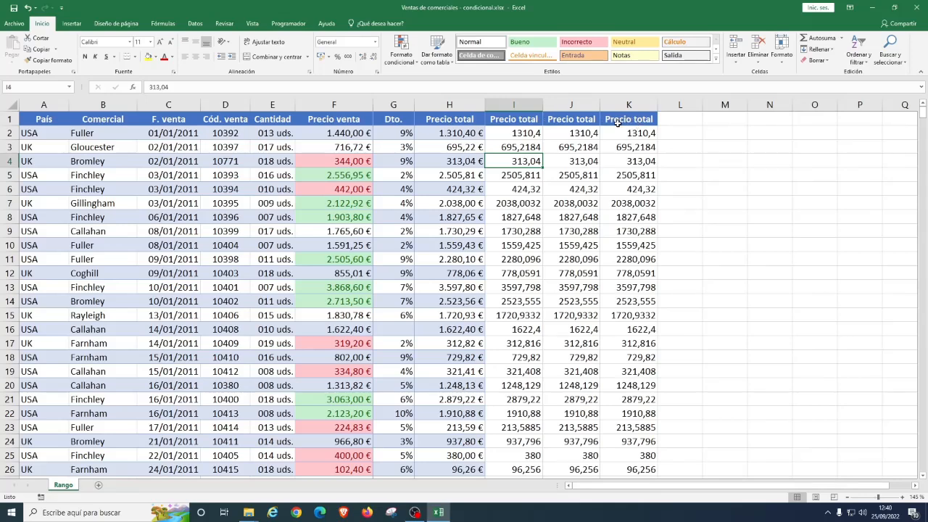
{"action": "left_click", "coordinate": [468, 137]}
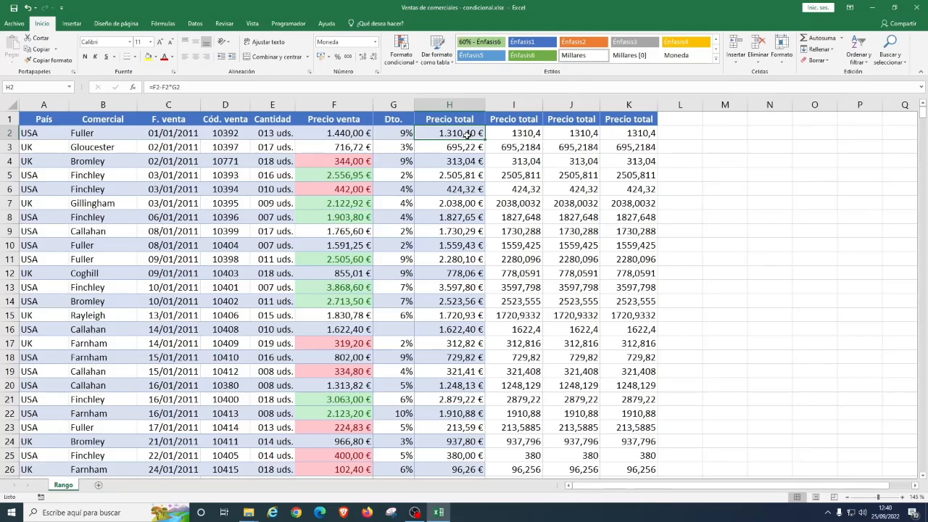
{"action": "left_click", "coordinate": [521, 133]}
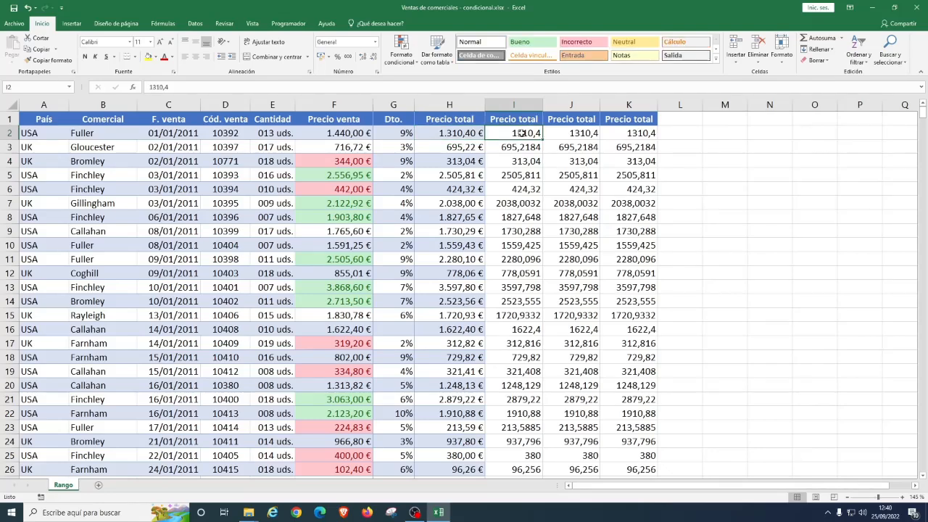
{"action": "key", "text": "shift+Right"}
{"action": "key", "text": "shift+Right"}
{"action": "key", "text": "ctrl+shift+Down"}
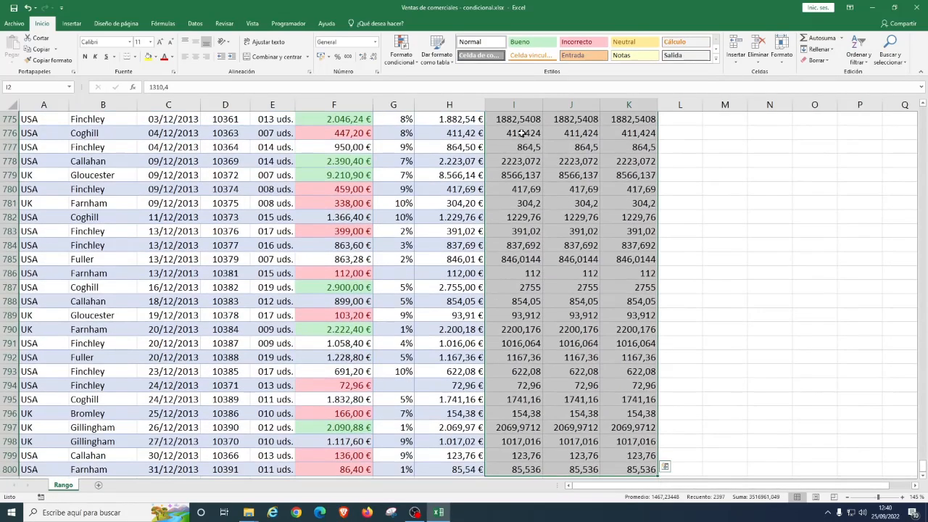
{"action": "left_click", "coordinate": [374, 42]}
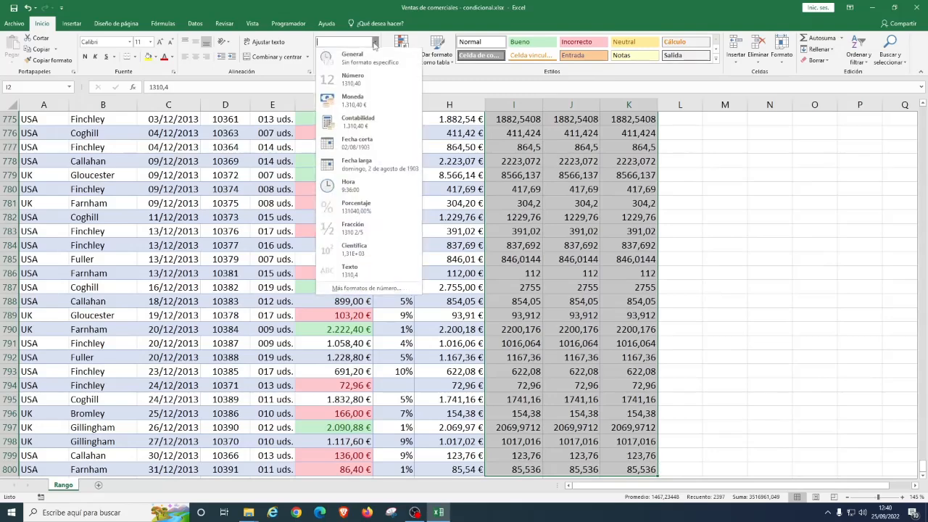
{"action": "left_click", "coordinate": [368, 105]}
{"action": "scroll", "coordinate": [567, 267], "scroll_direction": "up", "scroll_amount": 20}
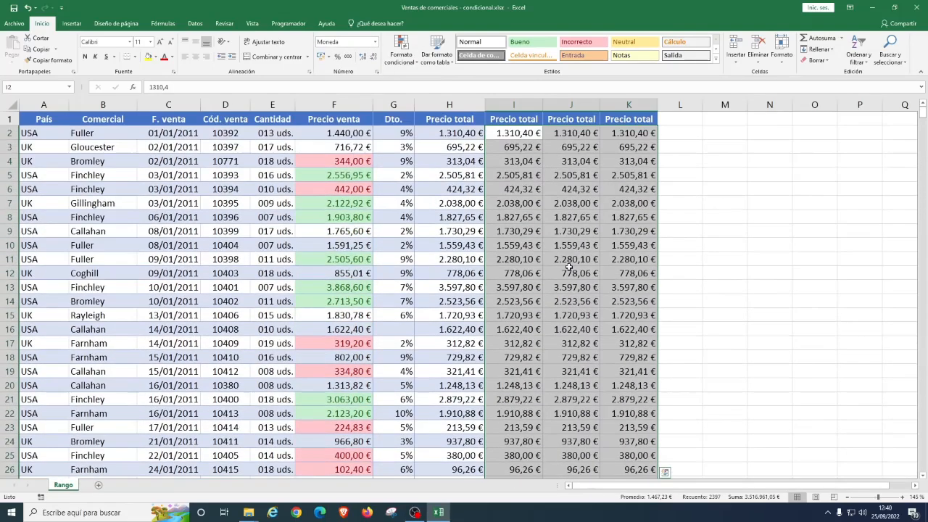
{"action": "left_click", "coordinate": [569, 261]}
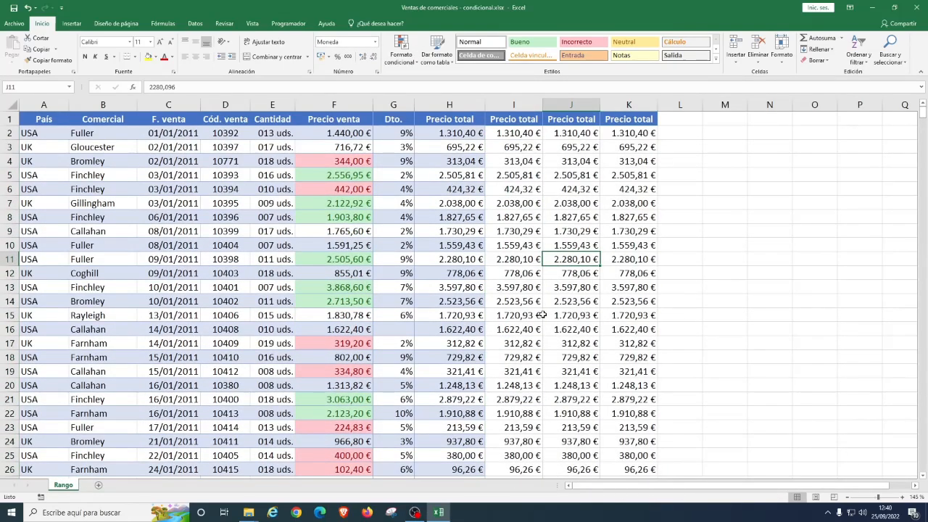
Widen columns I to K equally.
{"action": "left_click_drag", "start_coordinate": [521, 105], "coordinate": [620, 107]}
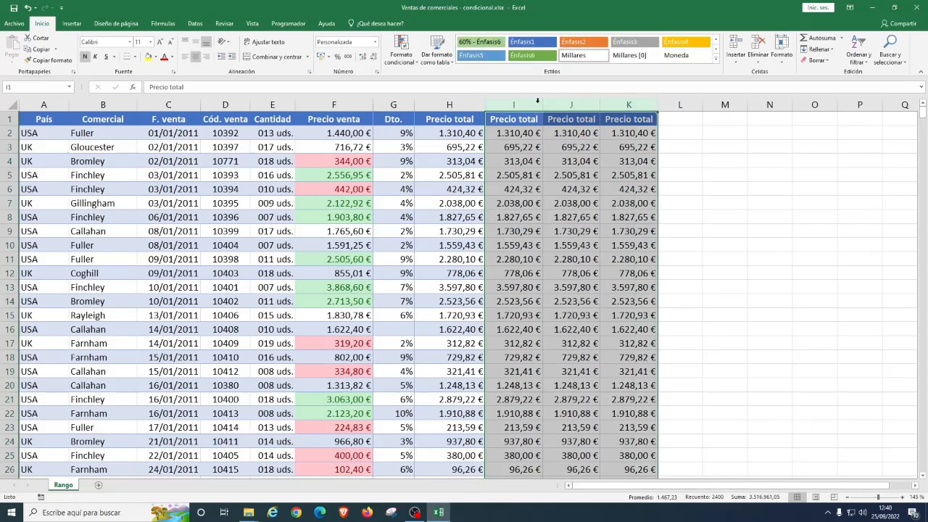
{"action": "left_click_drag", "start_coordinate": [542, 105], "coordinate": [558, 106]}
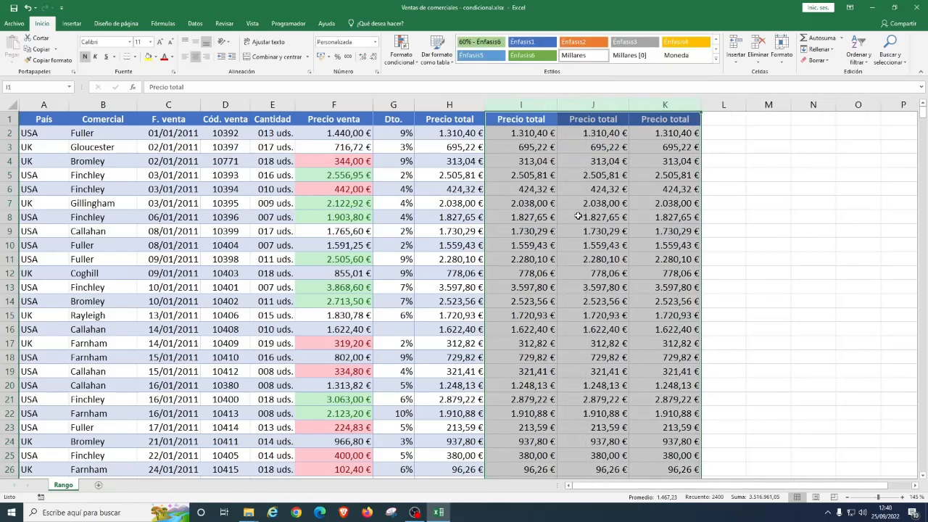
{"action": "left_click", "coordinate": [591, 217]}
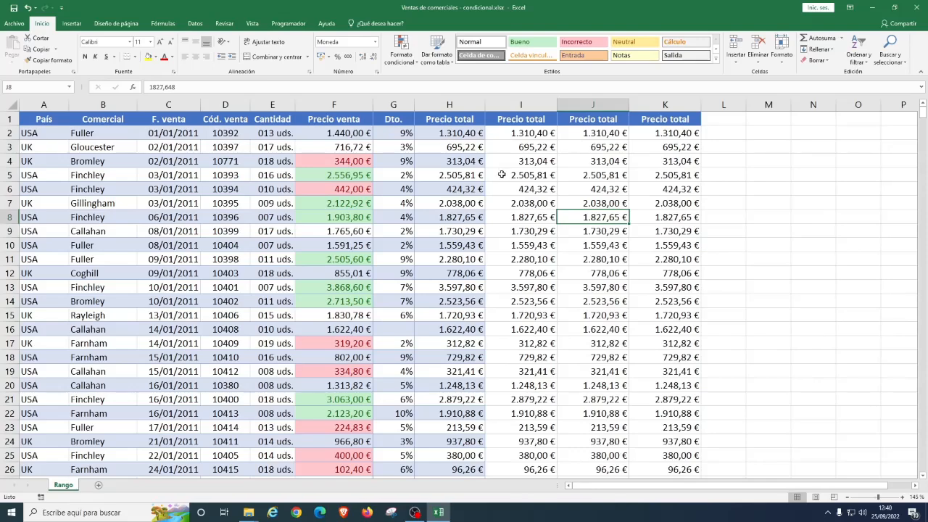
Apply the gradient-fill purple data bars to all Precio total values in column I, from I2 down.
{"action": "left_click", "coordinate": [499, 133]}
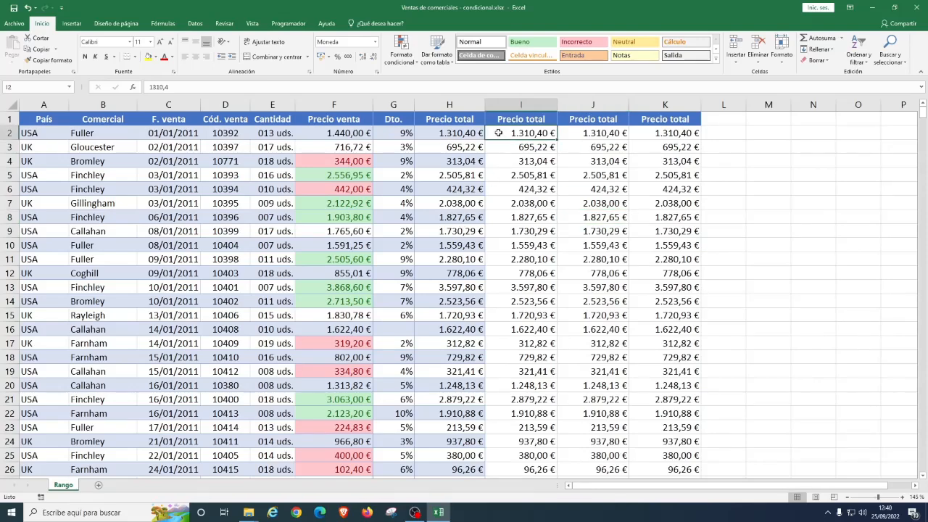
{"action": "key", "text": "ctrl+shift+Down"}
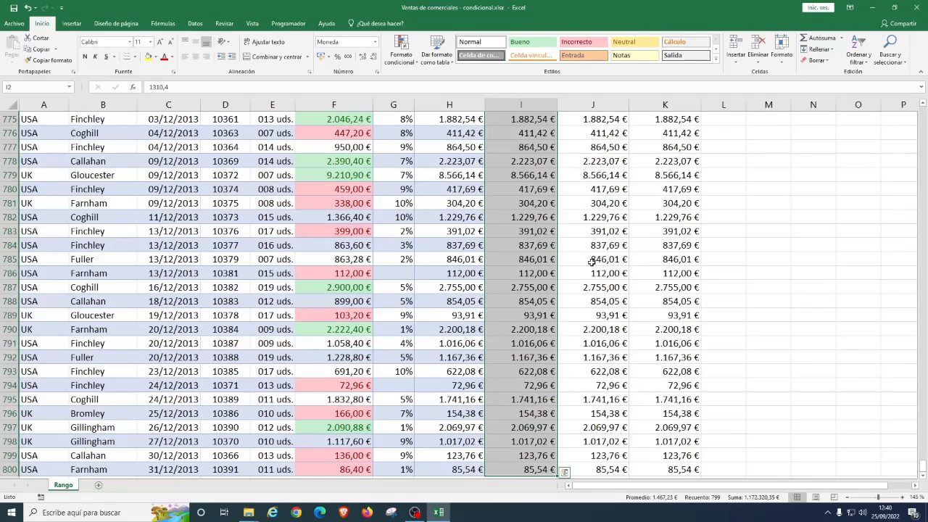
{"action": "left_click", "coordinate": [409, 51]}
{"action": "mouse_move", "coordinate": [447, 121]}
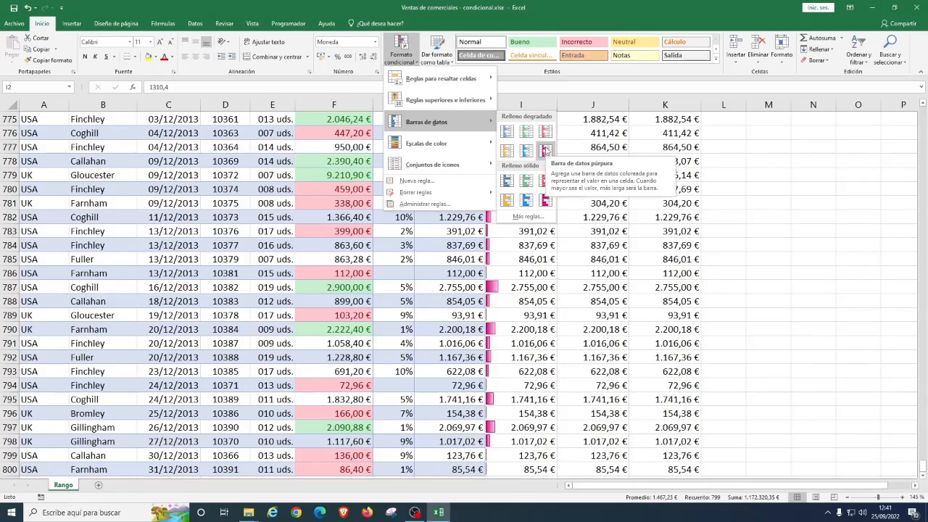
{"action": "left_click", "coordinate": [545, 150]}
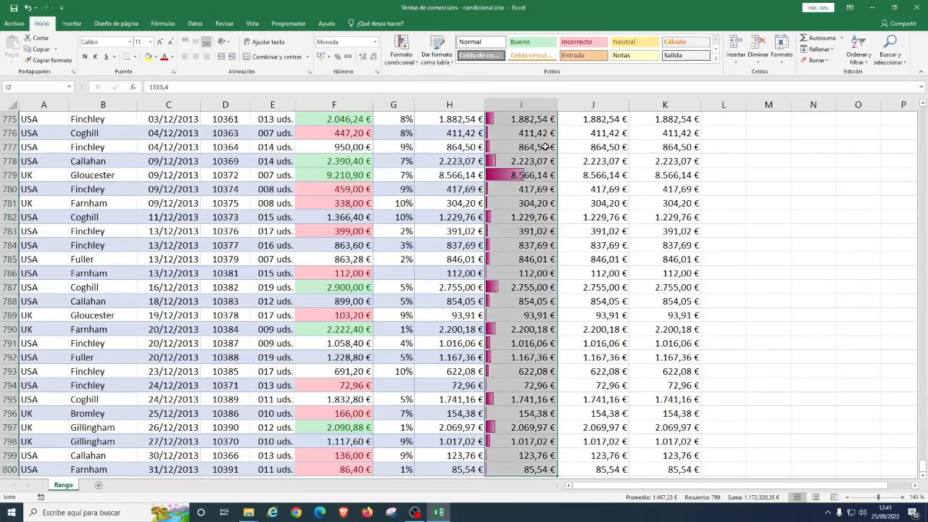
{"action": "left_click", "coordinate": [517, 190]}
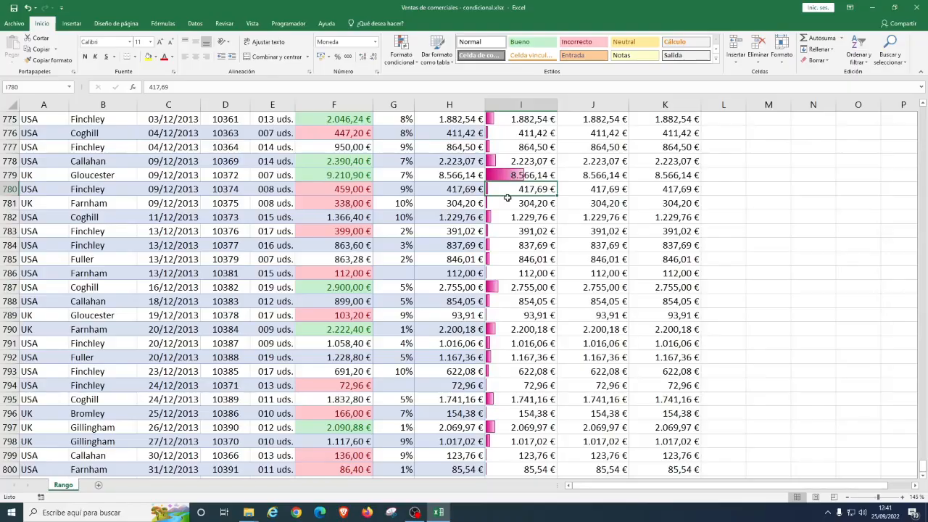
Examine how the data bars in column I compare across the Precio total values of the sheet.
{"action": "scroll", "coordinate": [514, 230], "scroll_direction": "down", "scroll_amount": 7}
{"action": "scroll", "coordinate": [513, 230], "scroll_direction": "up", "scroll_amount": 7}
{"action": "scroll", "coordinate": [514, 230], "scroll_direction": "up", "scroll_amount": 20}
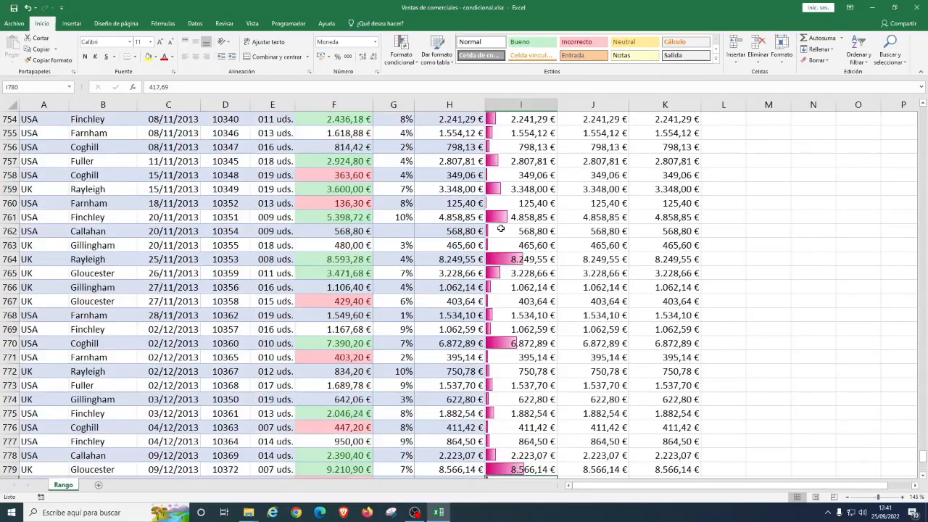
{"action": "scroll", "coordinate": [518, 214], "scroll_direction": "up", "scroll_amount": 20}
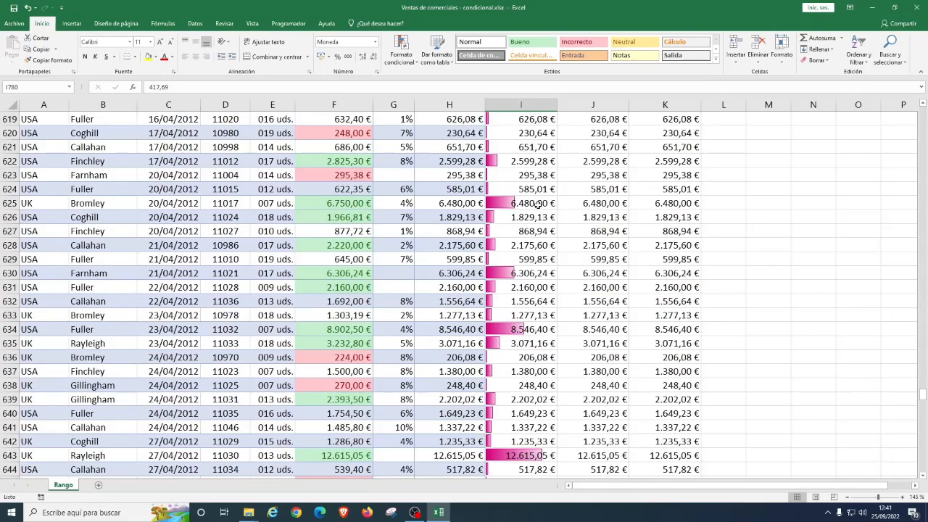
{"action": "scroll", "coordinate": [536, 205], "scroll_direction": "up", "scroll_amount": 15}
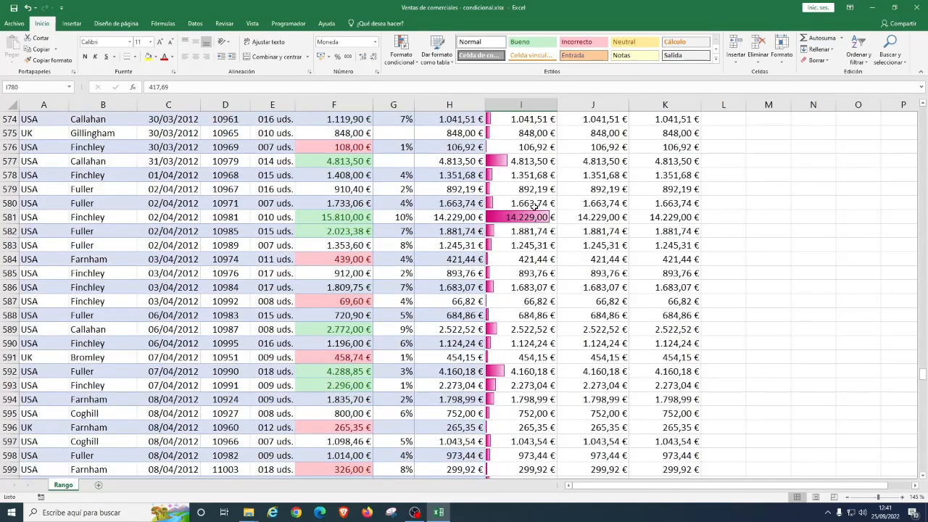
{"action": "left_click", "coordinate": [585, 131]}
{"action": "key", "text": "Home"}
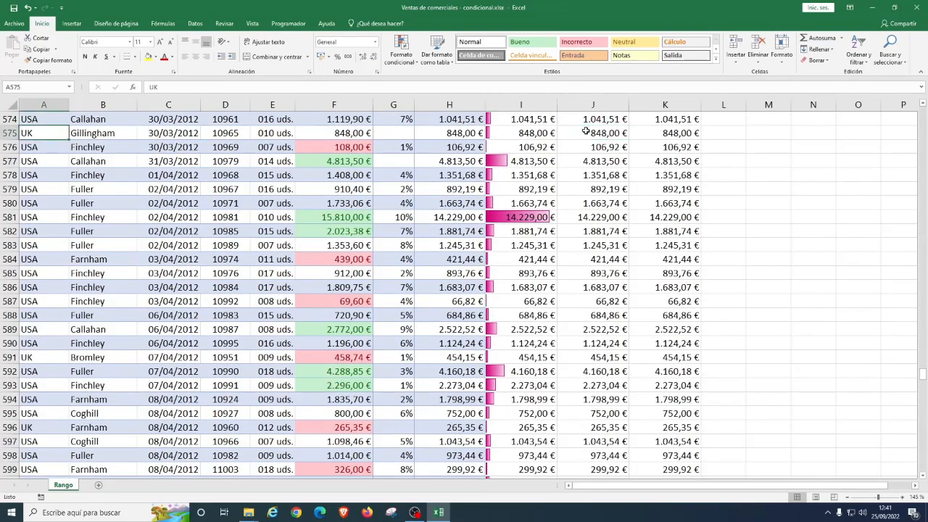
{"action": "key", "text": "Right"}
{"action": "key", "text": "Right"}
{"action": "key", "text": "Right"}
{"action": "key", "text": "Right"}
{"action": "key", "text": "Right"}
{"action": "key", "text": "Right"}
{"action": "key", "text": "Right"}
{"action": "key", "text": "Right"}
{"action": "key", "text": "Right"}
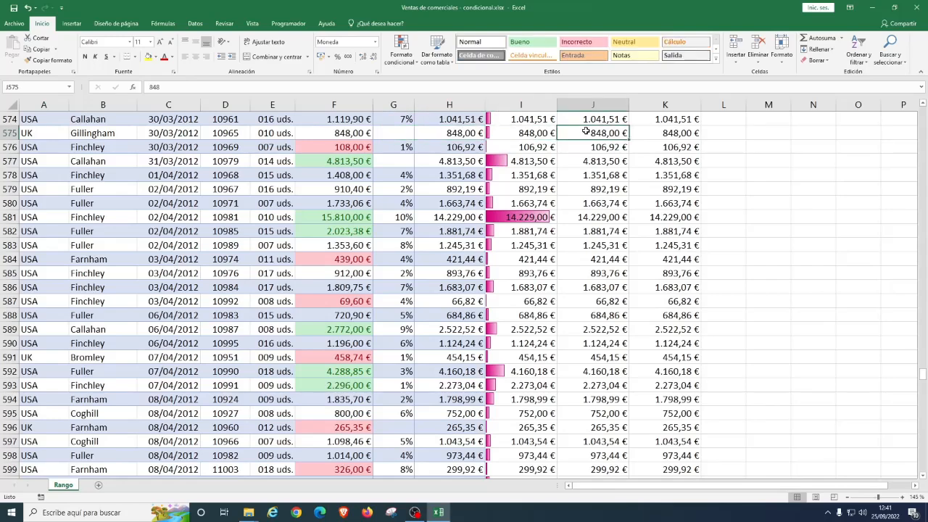
{"action": "key", "text": "Up"}
{"action": "key", "text": "Left"}
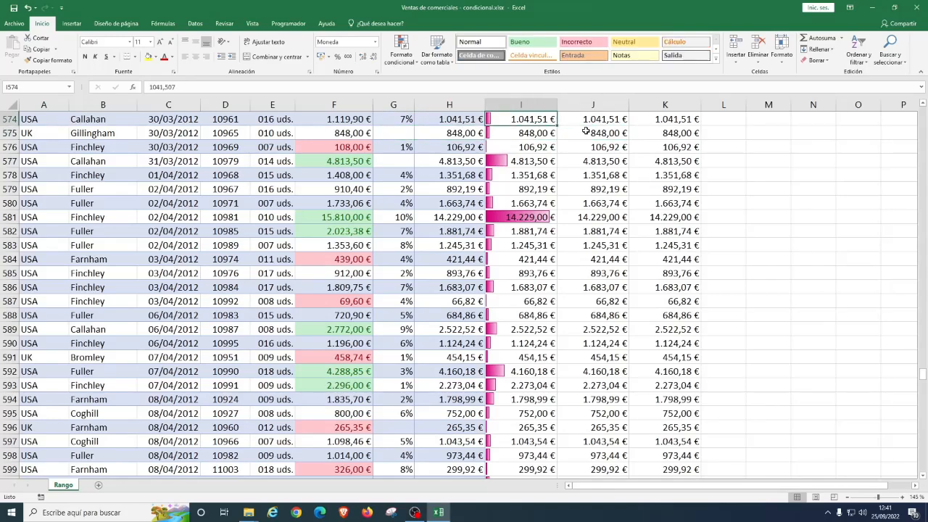
Inspect the data bar rule on I2:I800 and its available format styles in the rules manager, leaving the rule unedited.
{"action": "key", "text": "ctrl+Up"}
{"action": "key", "text": "Down"}
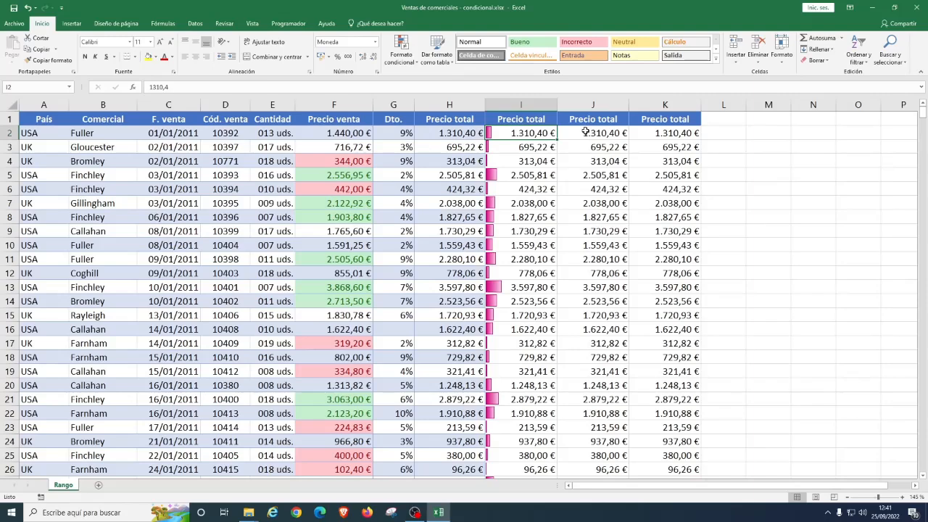
{"action": "key", "text": "End"}
{"action": "key", "text": "shift+Down"}
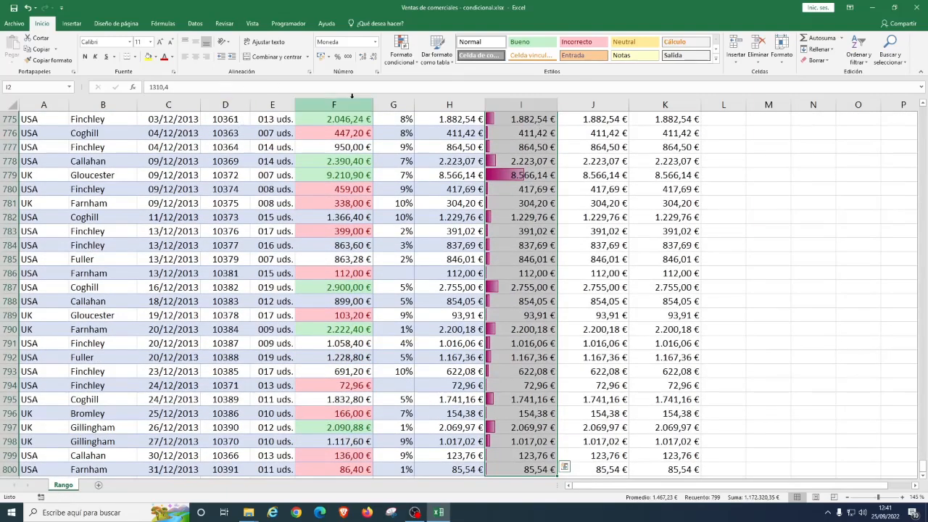
{"action": "left_click", "coordinate": [402, 57]}
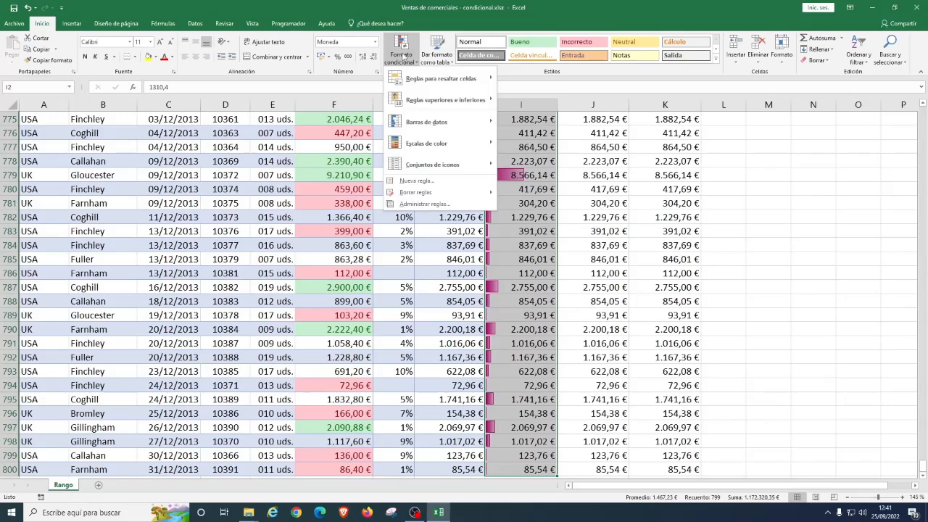
{"action": "left_click", "coordinate": [438, 206]}
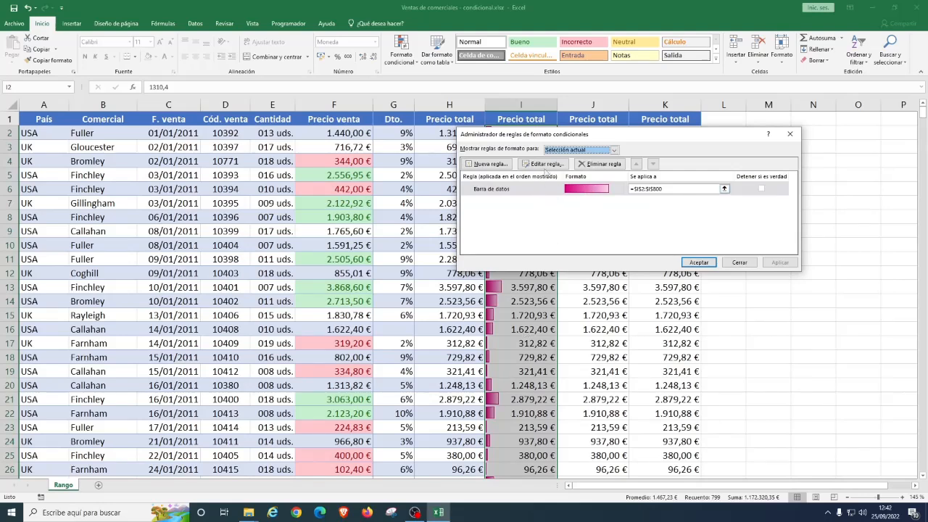
{"action": "left_click", "coordinate": [545, 165]}
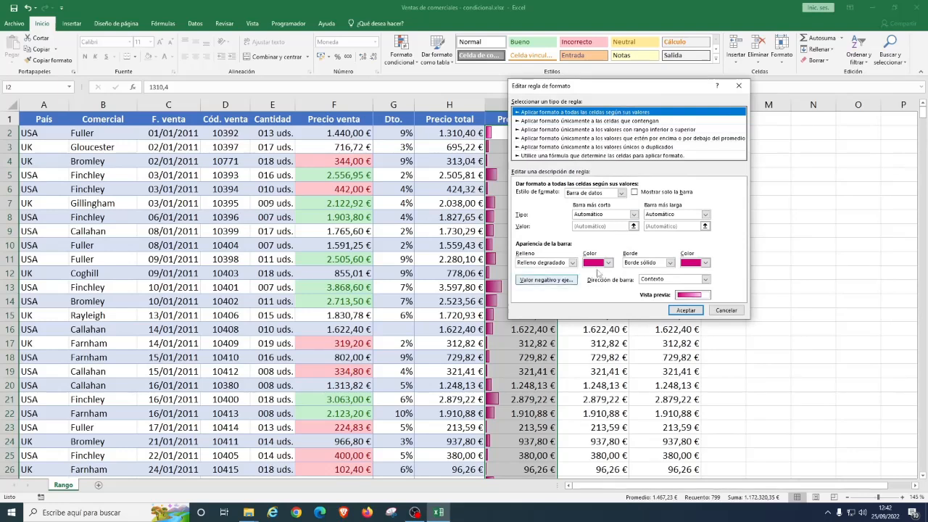
{"action": "left_click_drag", "start_coordinate": [593, 90], "coordinate": [666, 73]}
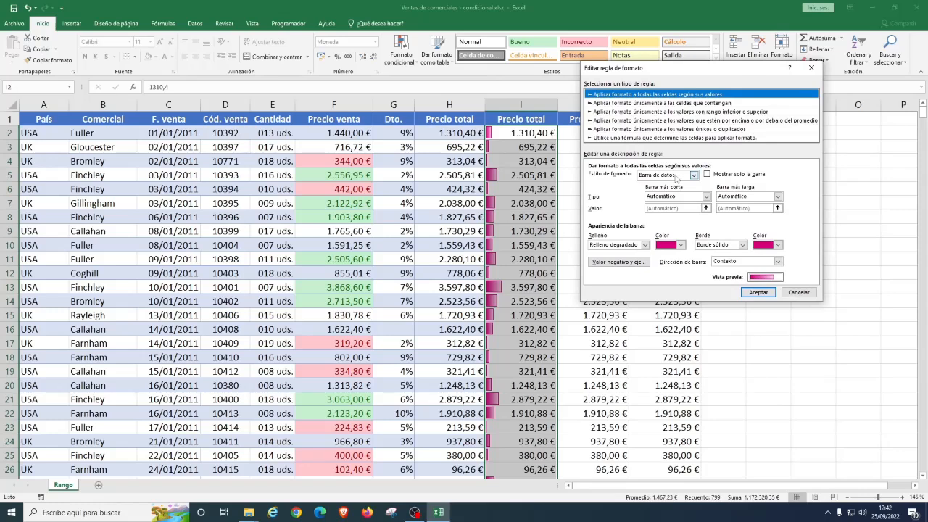
{"action": "left_click", "coordinate": [675, 175]}
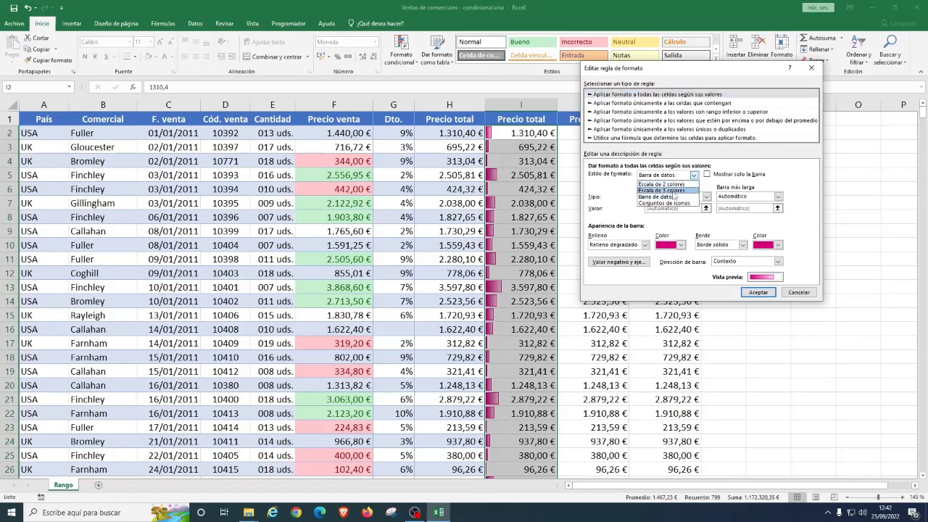
{"action": "left_click", "coordinate": [676, 196]}
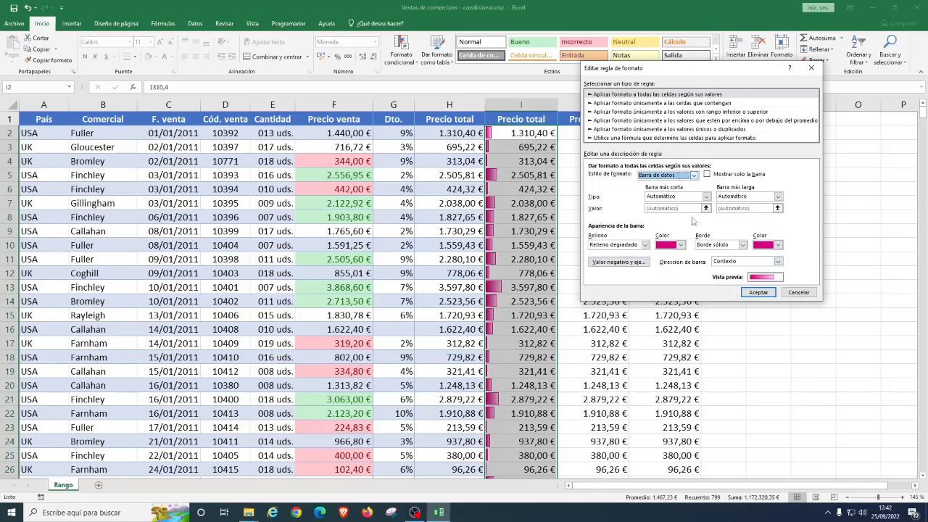
{"action": "left_click", "coordinate": [806, 292]}
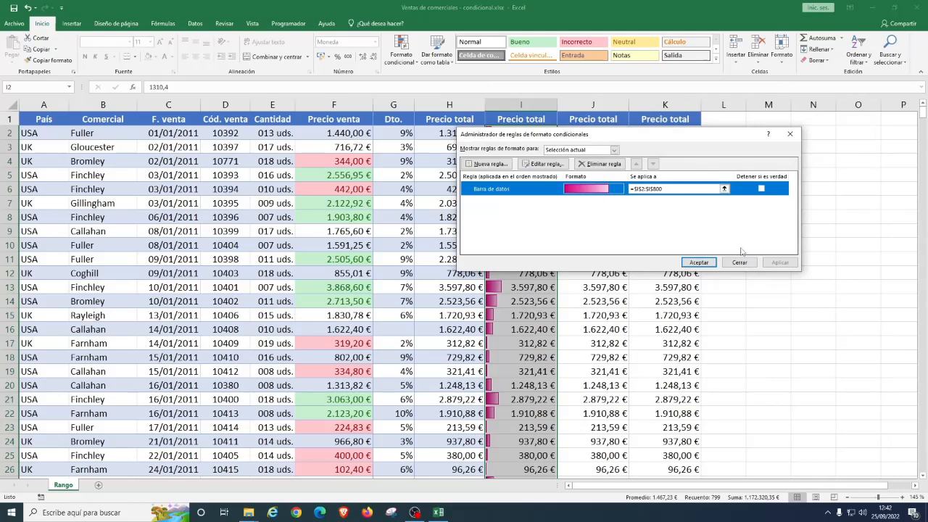
{"action": "left_click", "coordinate": [740, 260]}
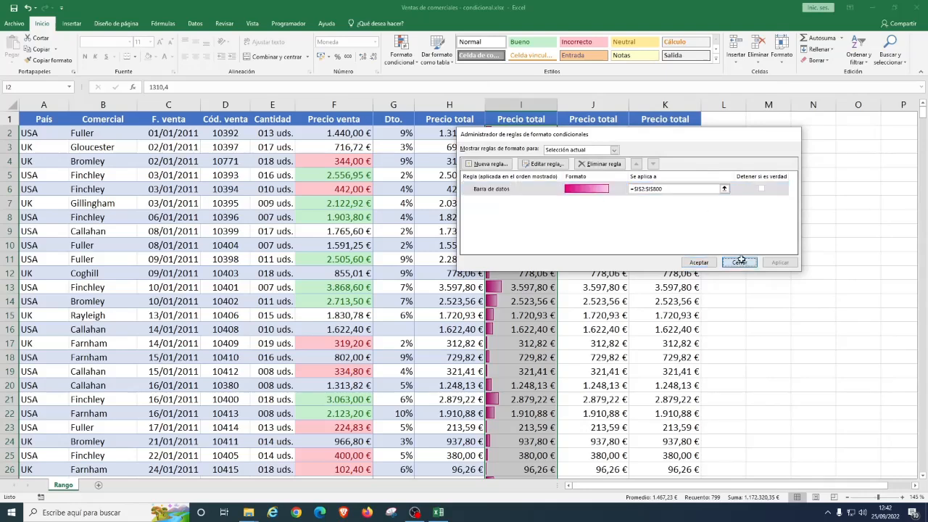
Review the format styles offered for a new conditional formatting rule on column I, without creating the rule.
{"action": "left_click", "coordinate": [401, 49]}
{"action": "mouse_move", "coordinate": [457, 165]}
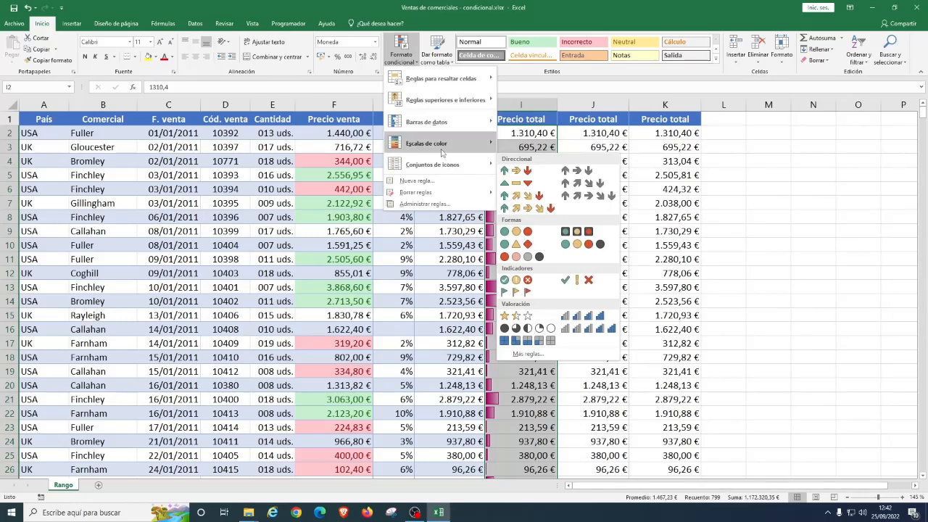
{"action": "left_click", "coordinate": [417, 181]}
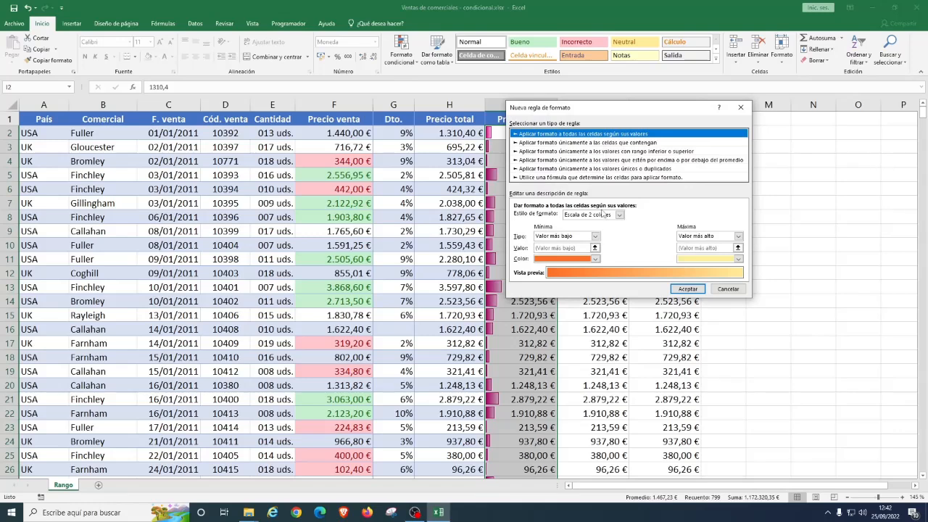
{"action": "left_click", "coordinate": [619, 215]}
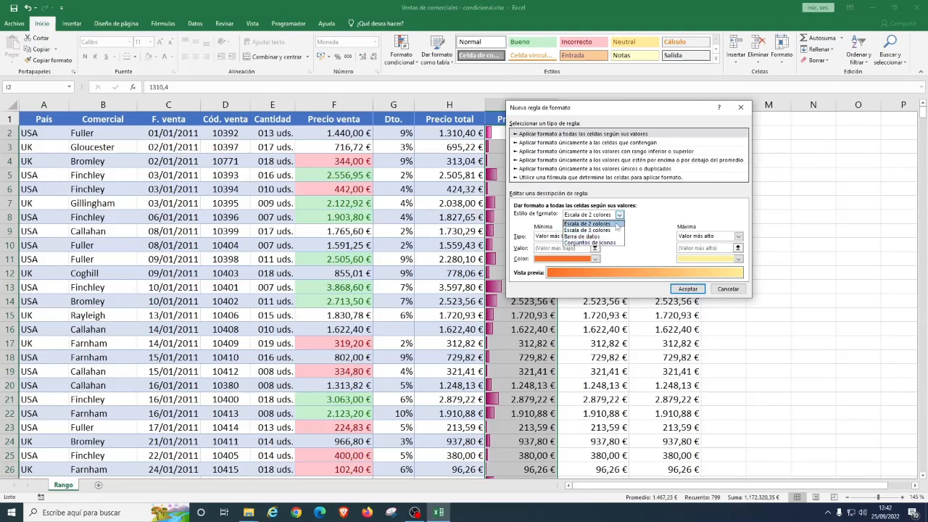
{"action": "left_click", "coordinate": [740, 107]}
{"action": "left_click", "coordinate": [740, 107]}
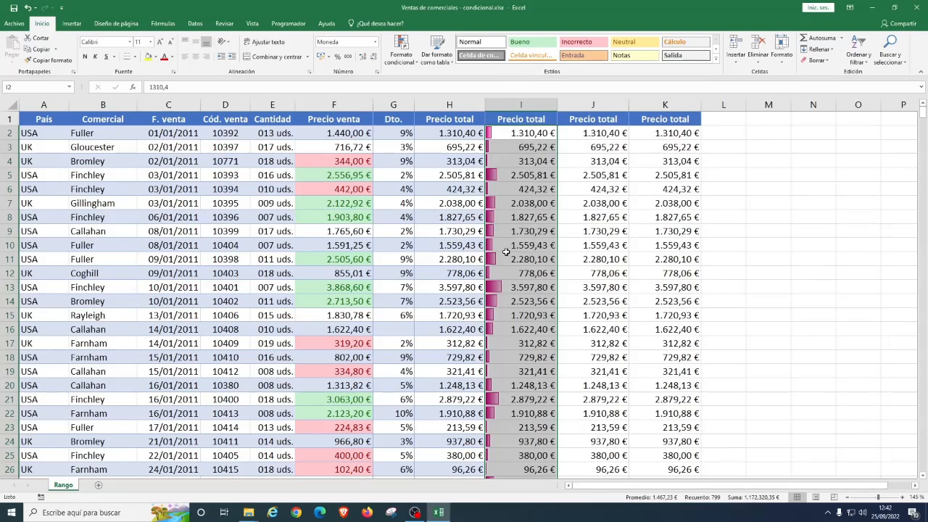
{"action": "left_click", "coordinate": [401, 48]}
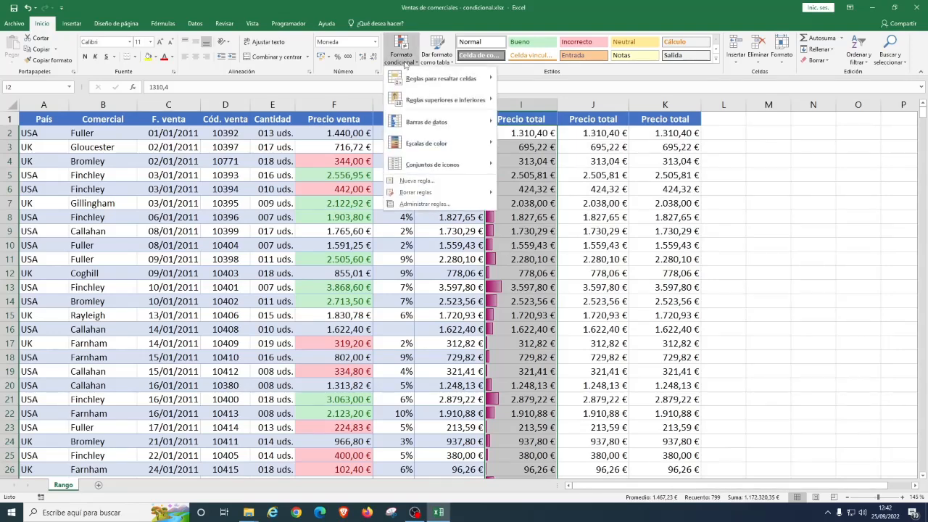
{"action": "mouse_move", "coordinate": [440, 133]}
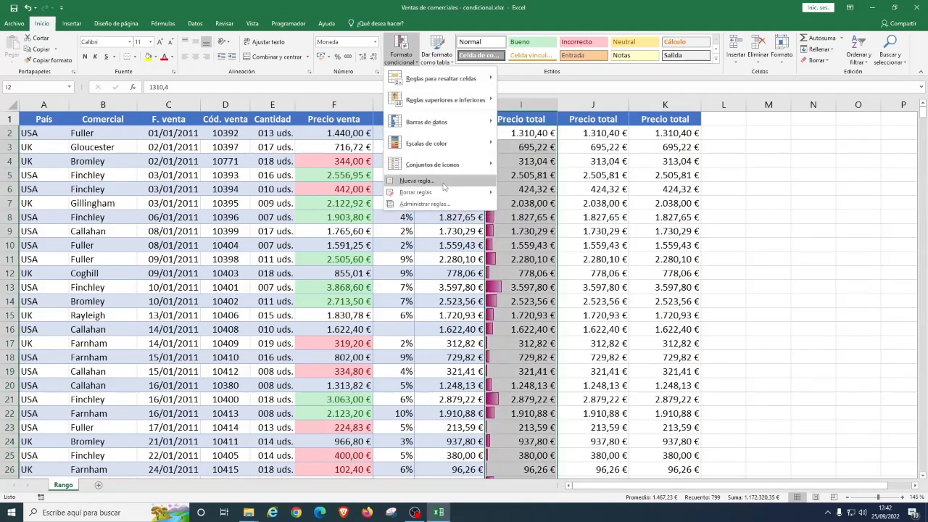
{"action": "mouse_move", "coordinate": [450, 169]}
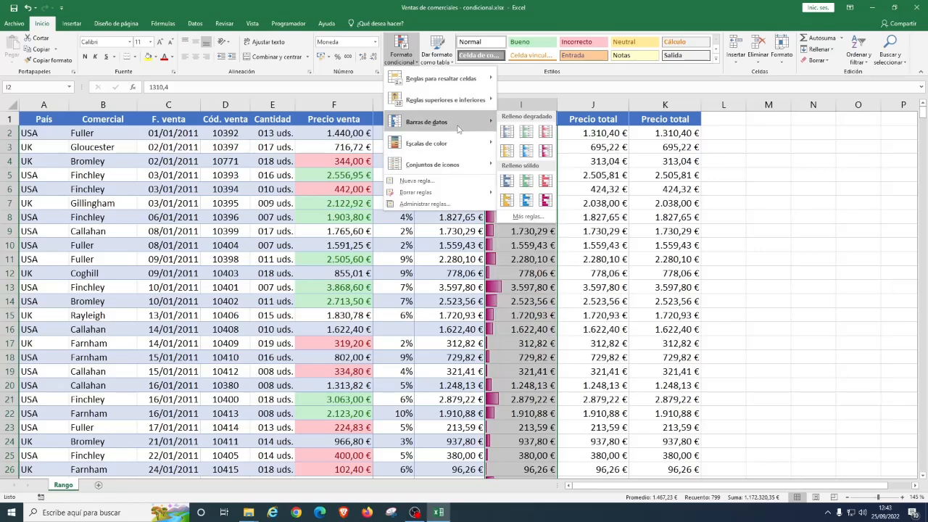
{"action": "mouse_move", "coordinate": [435, 192]}
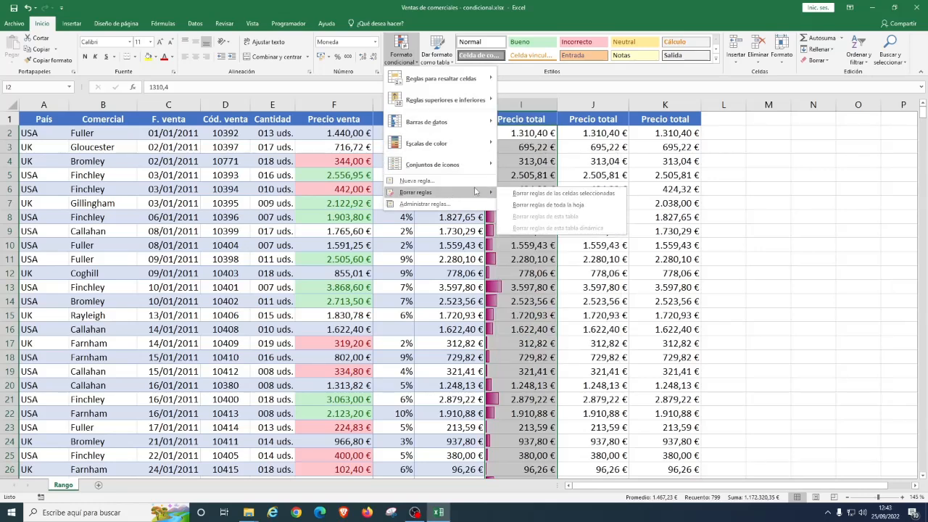
{"action": "left_click", "coordinate": [584, 162]}
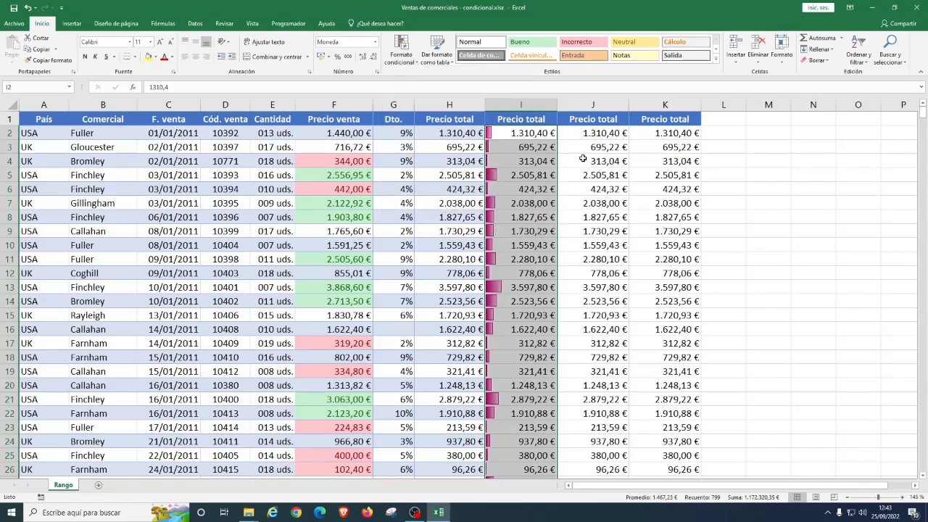
Apply the green and white color scale to all Precio total values in column J, from J2 down.
{"action": "left_click", "coordinate": [586, 129]}
{"action": "key", "text": "ctrl+shift+Down"}
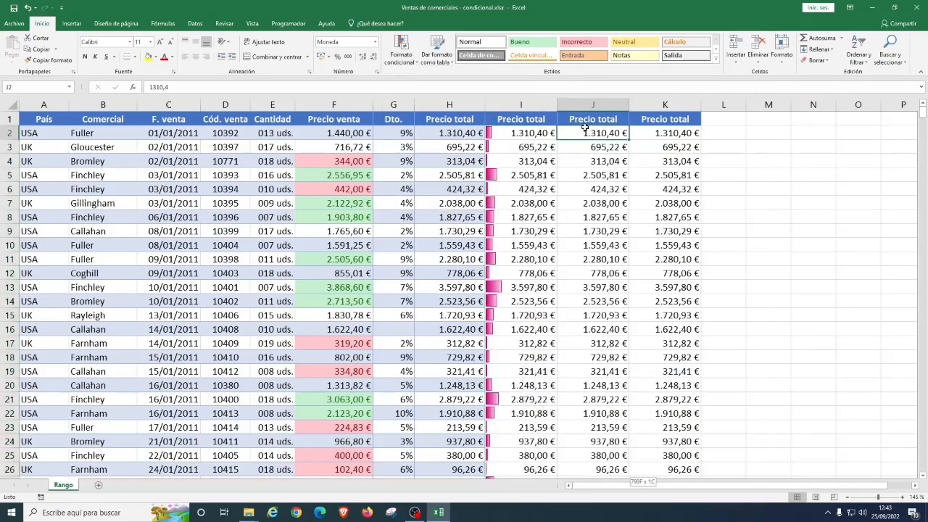
{"action": "scroll", "coordinate": [561, 182], "scroll_direction": "up", "scroll_amount": 13}
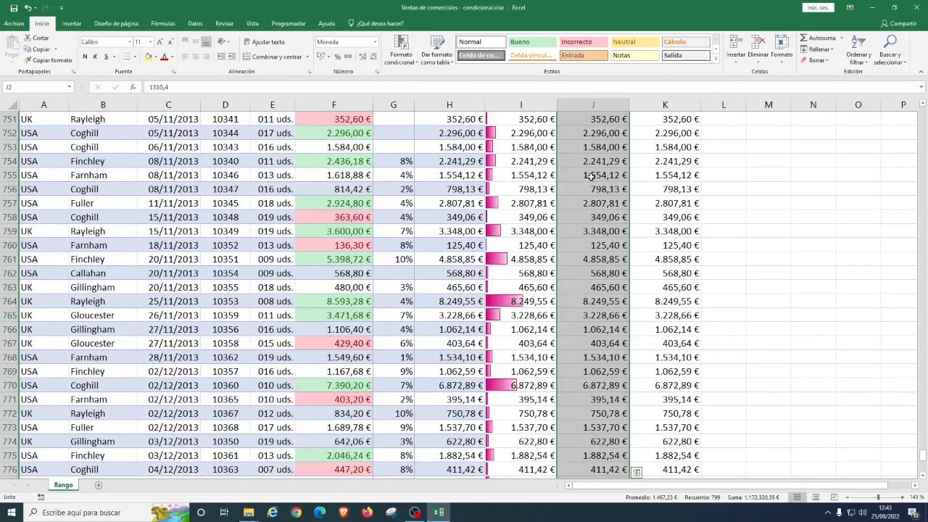
{"action": "left_click", "coordinate": [401, 51]}
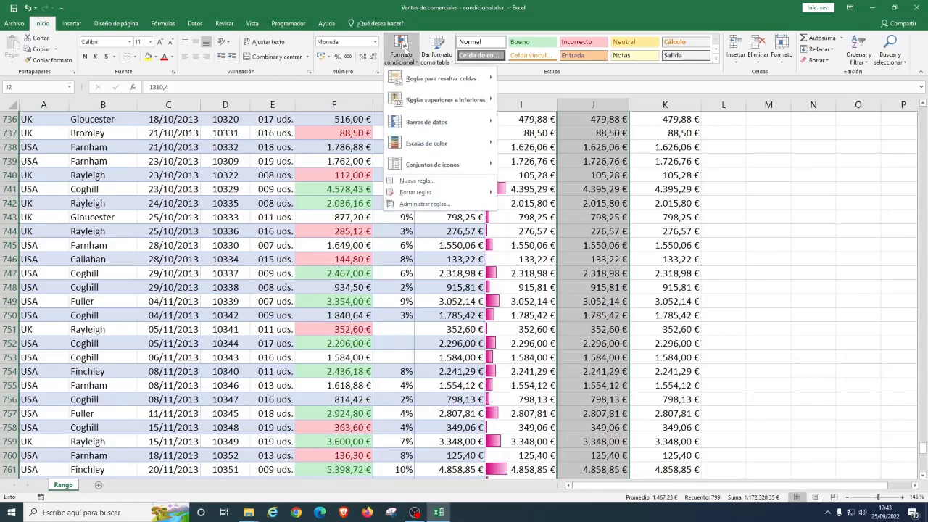
{"action": "mouse_move", "coordinate": [464, 145]}
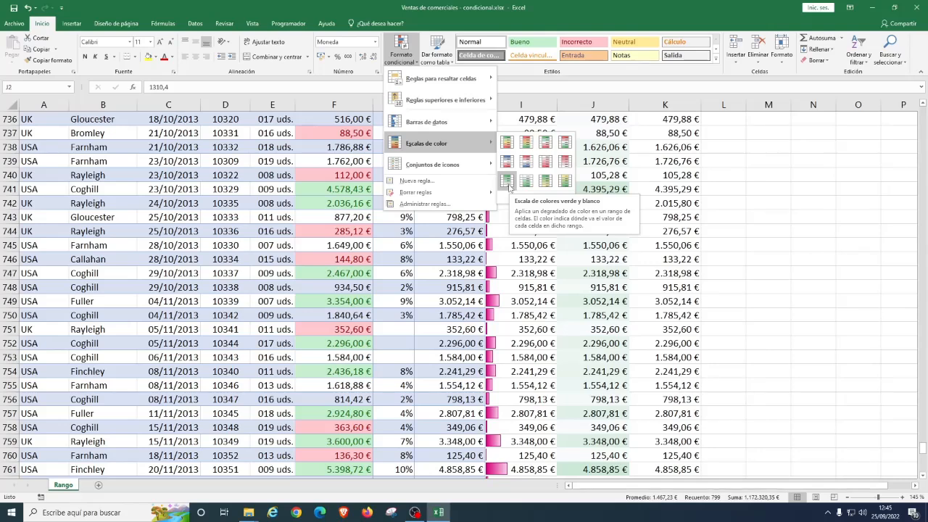
{"action": "left_click", "coordinate": [509, 183]}
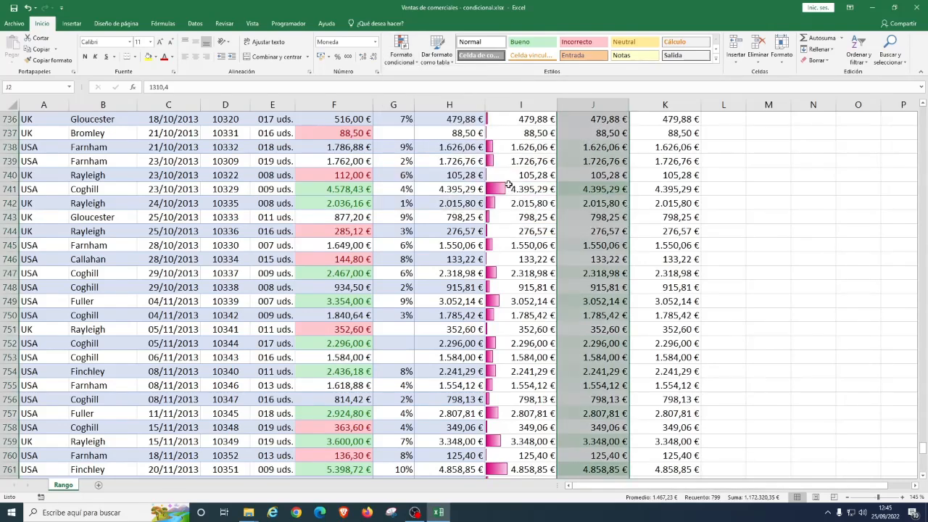
Compare the highlighted cells in Precio venta column F with the data bars in column I and color scale in column J.
{"action": "left_click", "coordinate": [576, 277]}
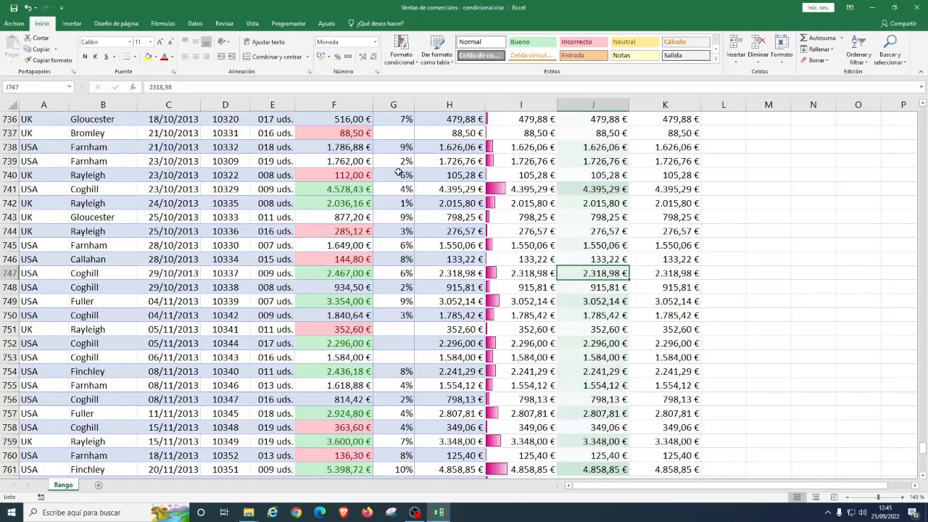
{"action": "left_click", "coordinate": [337, 103]}
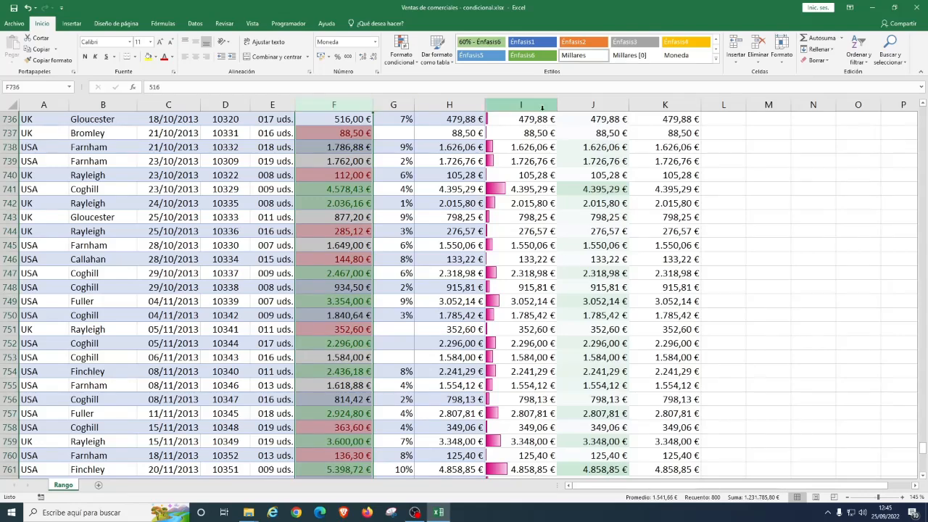
{"action": "left_click_drag", "start_coordinate": [535, 105], "coordinate": [592, 106]}
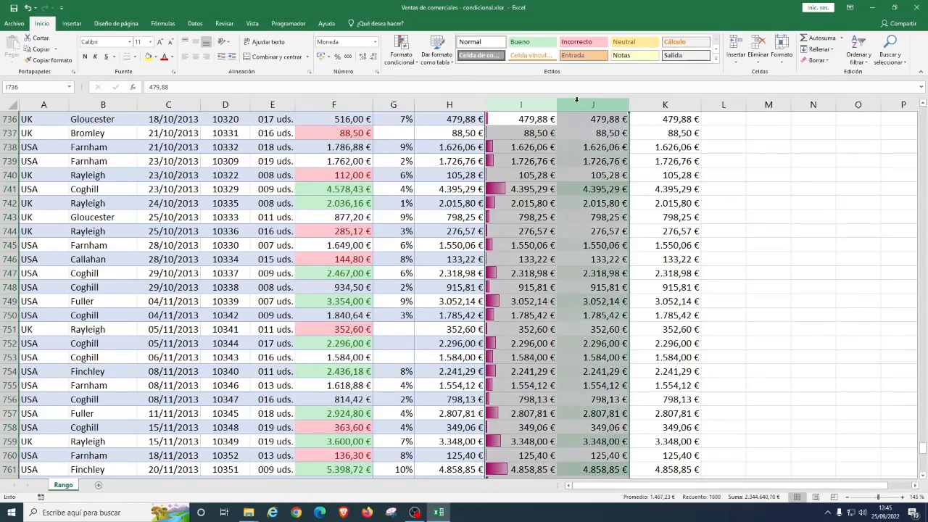
{"action": "left_click", "coordinate": [332, 104]}
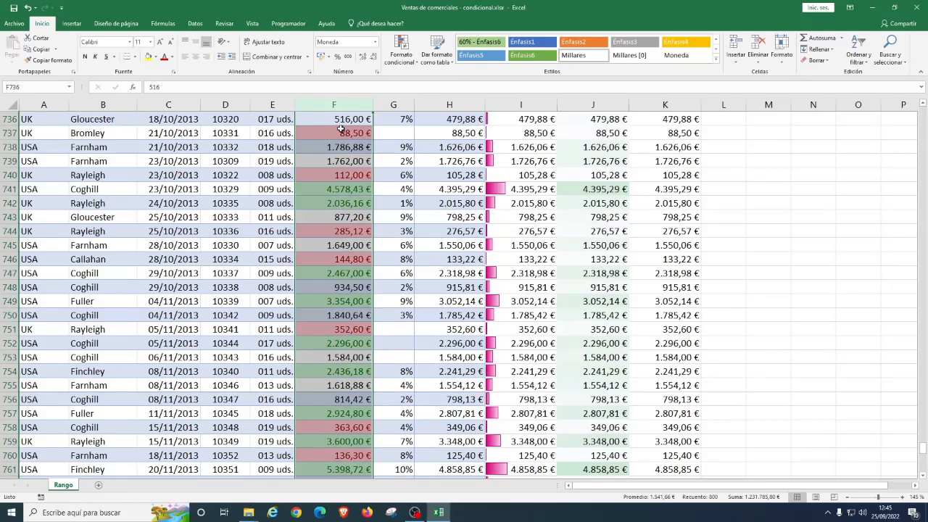
{"action": "left_click", "coordinate": [520, 104]}
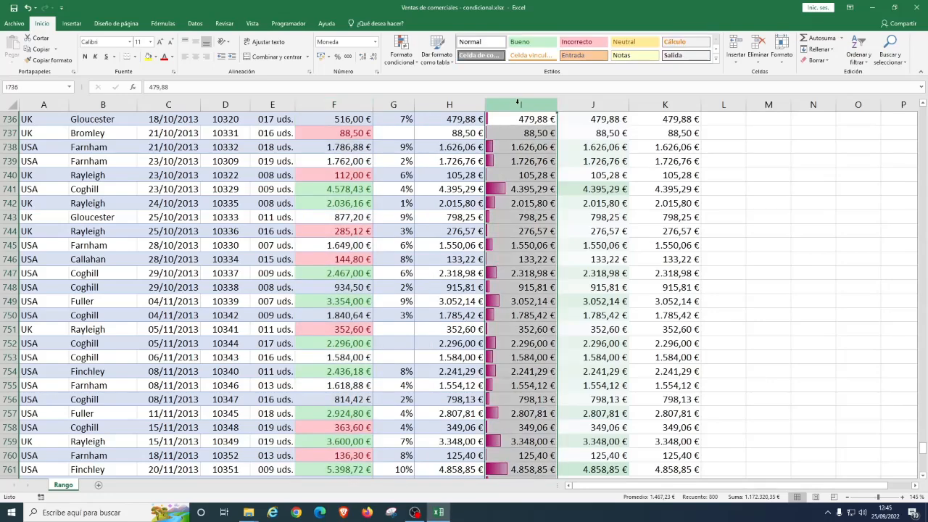
{"action": "left_click", "coordinate": [604, 99]}
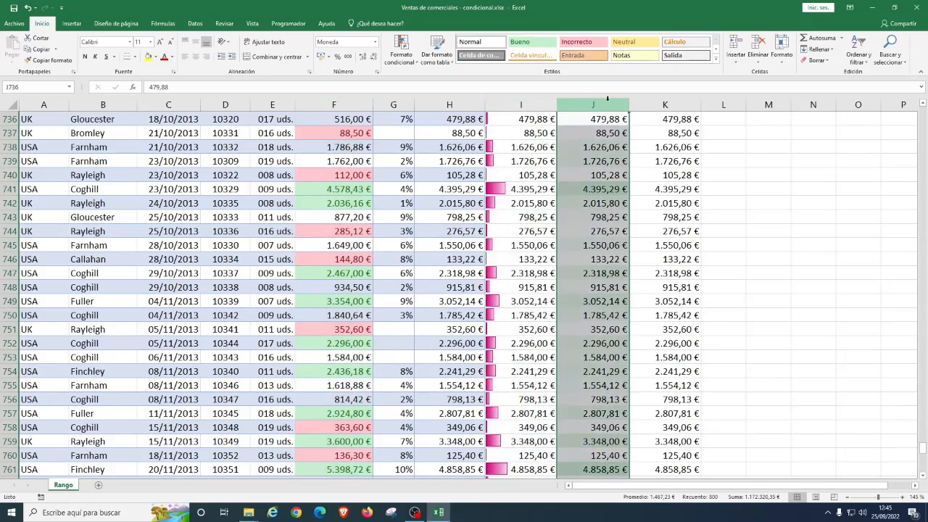
Apply the directional icon set with four colored arrows to all Precio total values in column K, from K2 to K800.
{"action": "left_click", "coordinate": [656, 118]}
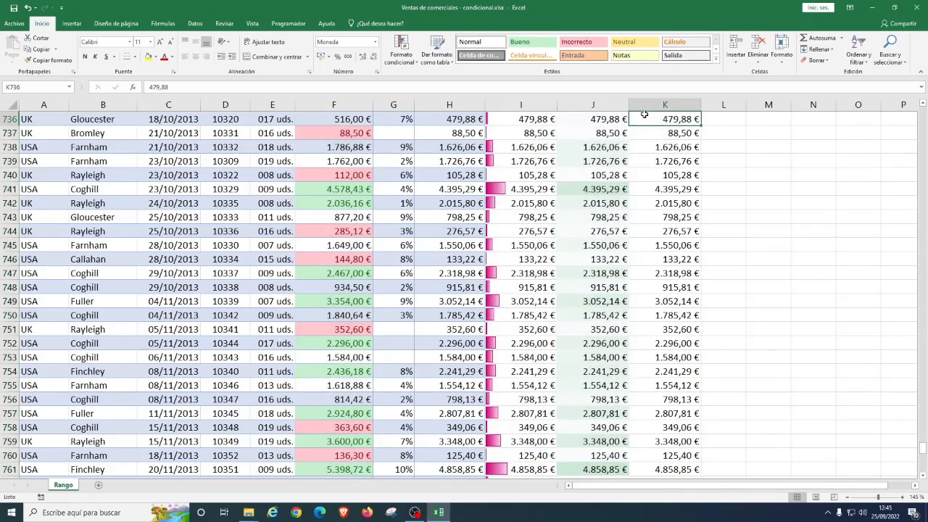
{"action": "key", "text": "ctrl+Up"}
{"action": "key", "text": "Down"}
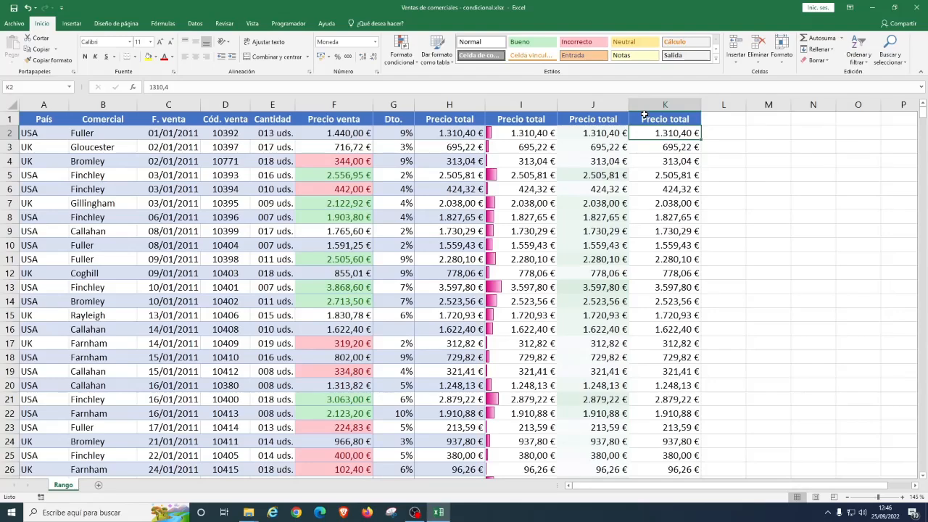
{"action": "key", "text": "ctrl+shift+Down"}
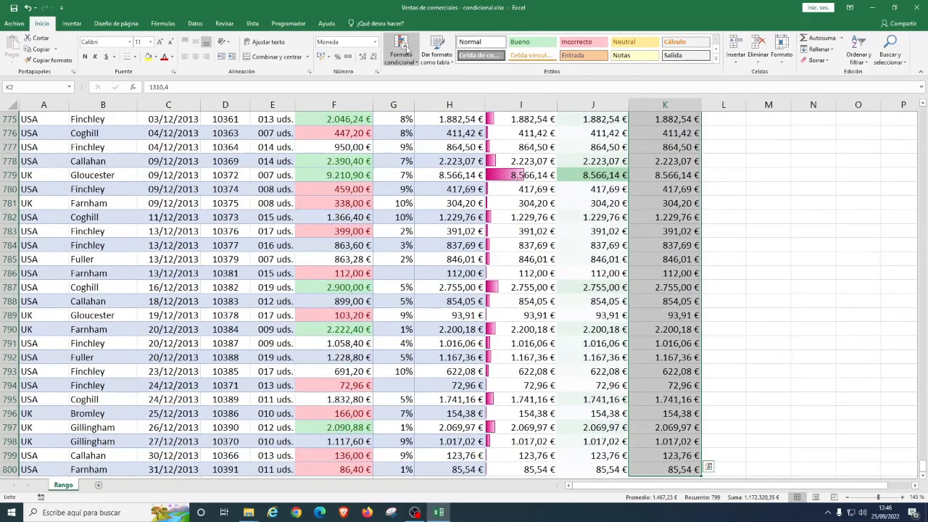
{"action": "left_click", "coordinate": [408, 51]}
{"action": "mouse_move", "coordinate": [467, 165]}
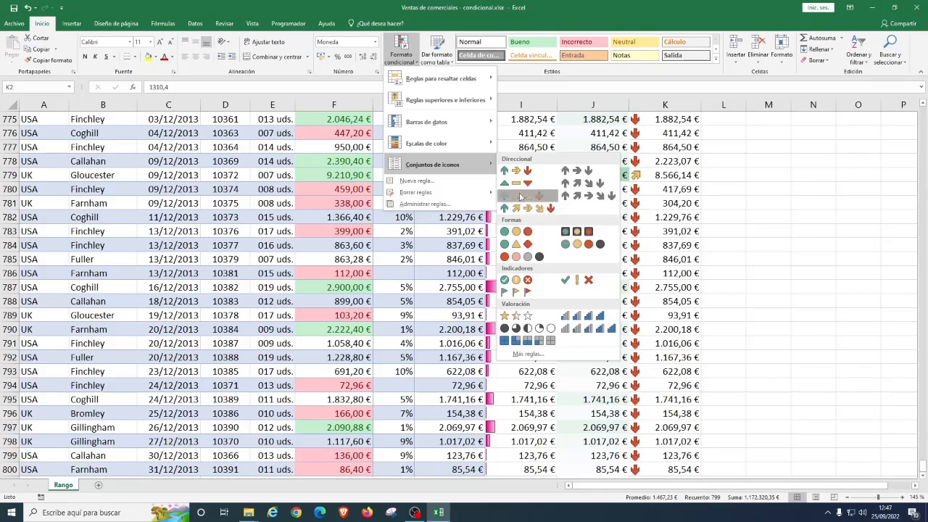
{"action": "left_click", "coordinate": [520, 197]}
{"action": "left_click", "coordinate": [659, 245]}
Examine which arrow icons the Precio total values in column K receive near the end and the start of the list.
{"action": "scroll", "coordinate": [660, 255], "scroll_direction": "up", "scroll_amount": 14}
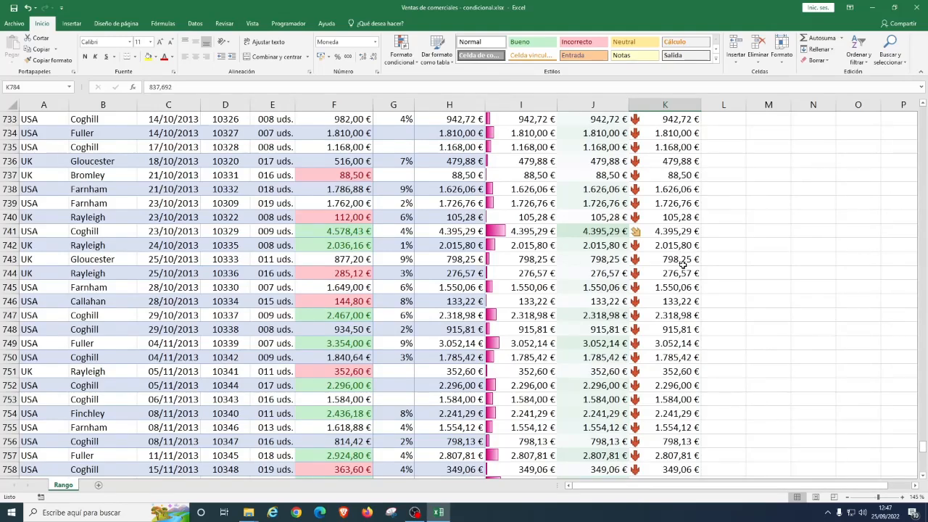
{"action": "scroll", "coordinate": [674, 265], "scroll_direction": "up", "scroll_amount": 5}
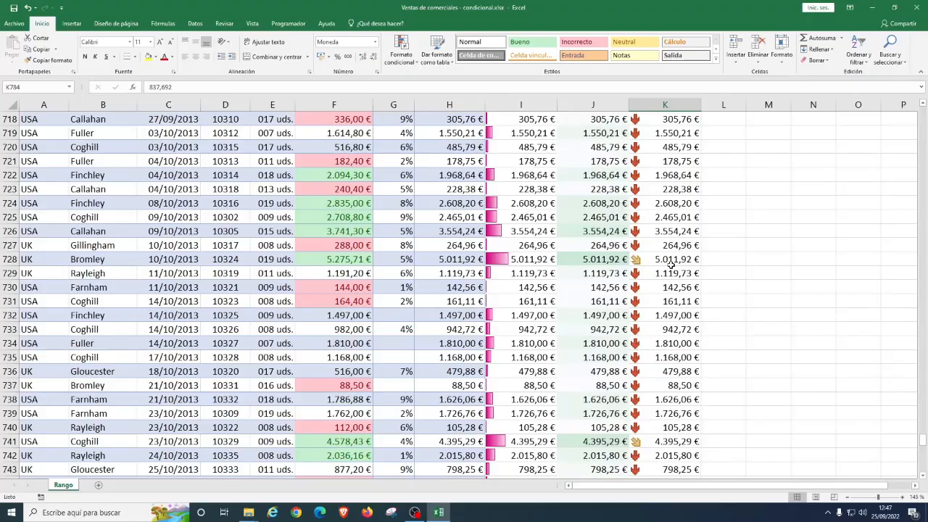
{"action": "scroll", "coordinate": [671, 265], "scroll_direction": "down", "scroll_amount": 20}
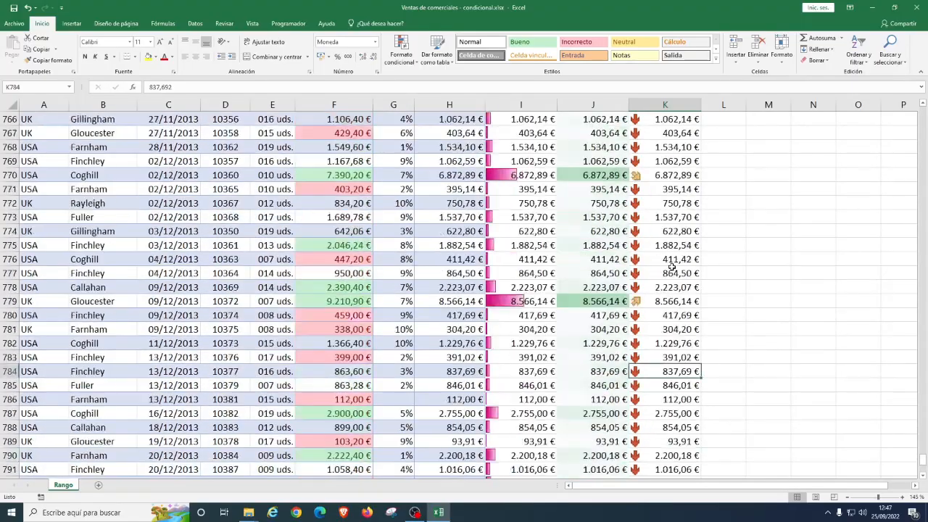
{"action": "scroll", "coordinate": [672, 265], "scroll_direction": "up", "scroll_amount": 6}
{"action": "scroll", "coordinate": [672, 267], "scroll_direction": "up", "scroll_amount": 6}
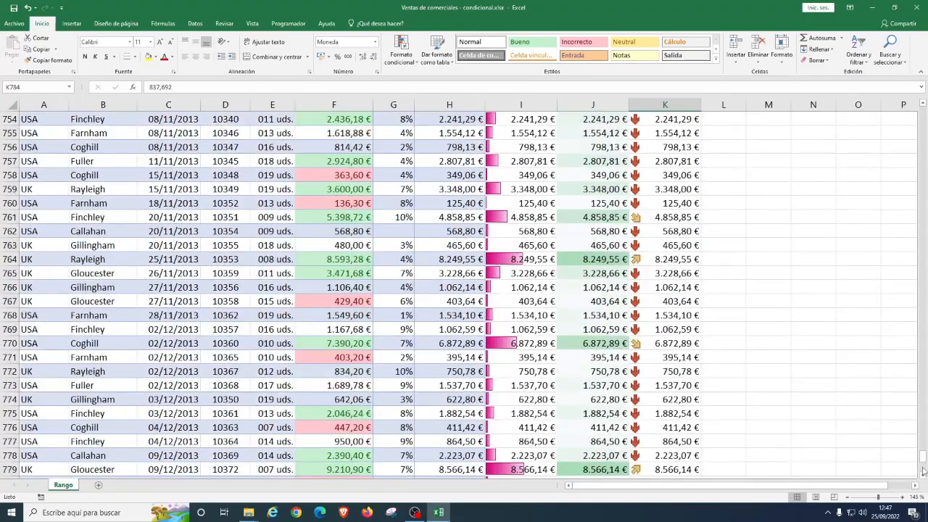
{"action": "left_click_drag", "start_coordinate": [924, 468], "coordinate": [898, 115]}
{"action": "scroll", "coordinate": [680, 252], "scroll_direction": "down", "scroll_amount": 8}
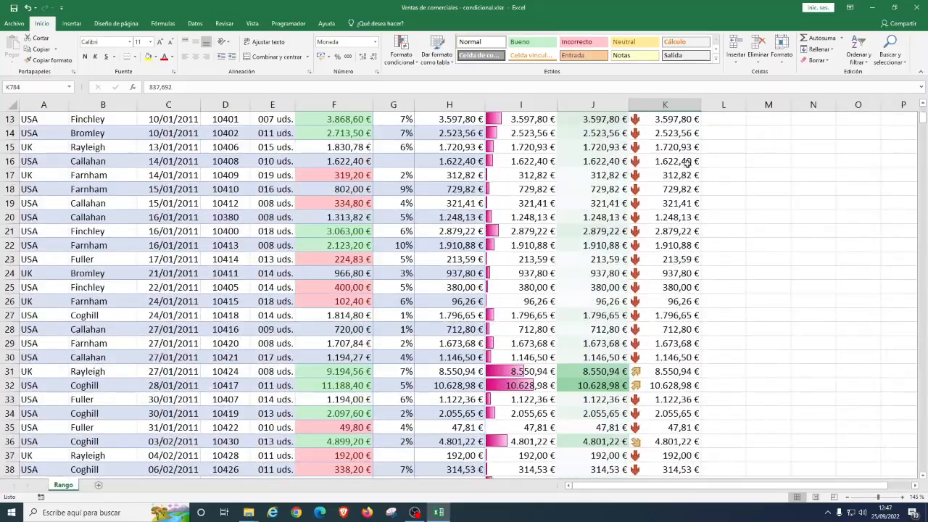
{"action": "scroll", "coordinate": [675, 225], "scroll_direction": "down", "scroll_amount": 2}
{"action": "scroll", "coordinate": [661, 244], "scroll_direction": "down", "scroll_amount": 9}
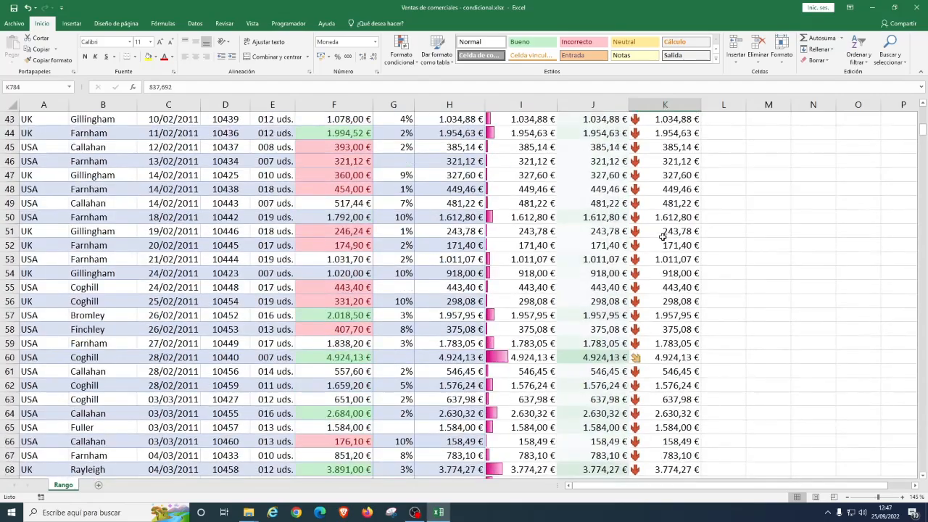
{"action": "scroll", "coordinate": [661, 244], "scroll_direction": "down", "scroll_amount": 11}
{"action": "scroll", "coordinate": [661, 243], "scroll_direction": "up", "scroll_amount": 4}
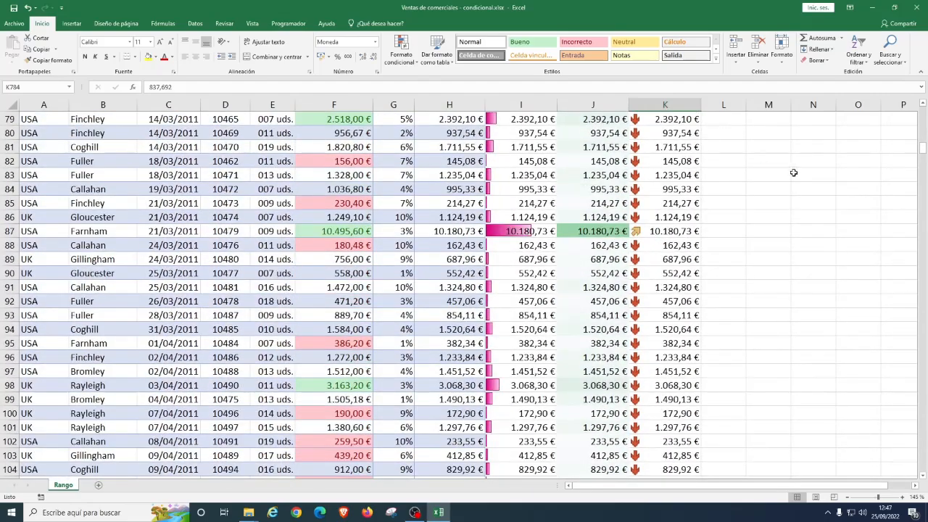
{"action": "left_click_drag", "start_coordinate": [922, 147], "coordinate": [922, 110]}
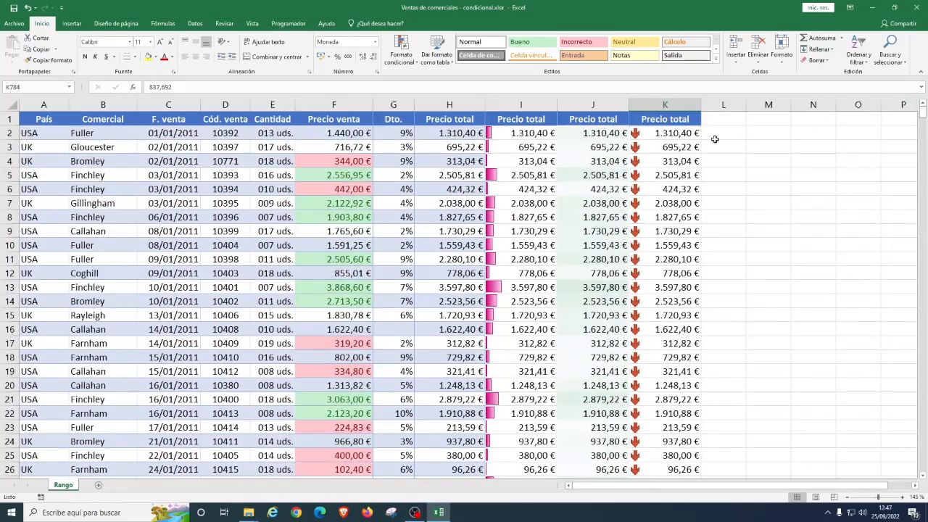
{"action": "left_click", "coordinate": [679, 136]}
{"action": "left_click", "coordinate": [411, 61]}
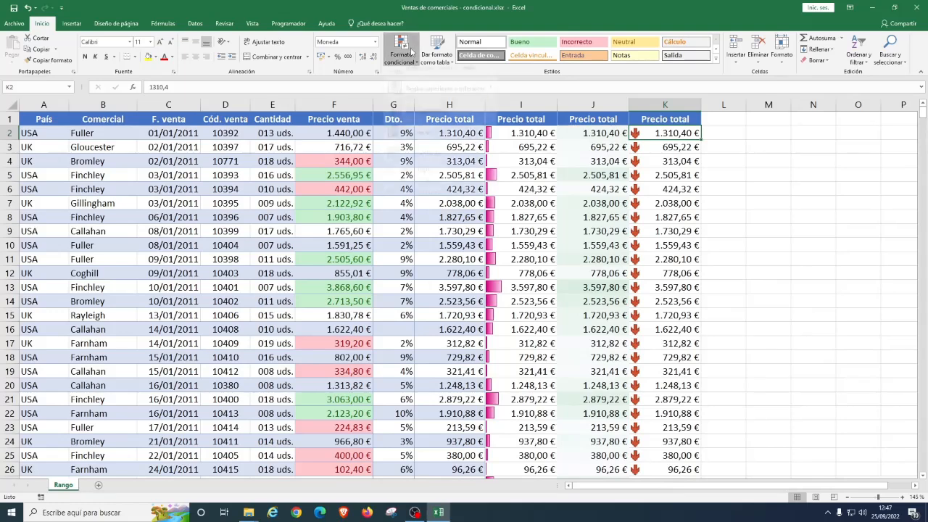
{"action": "key", "text": "Escape"}
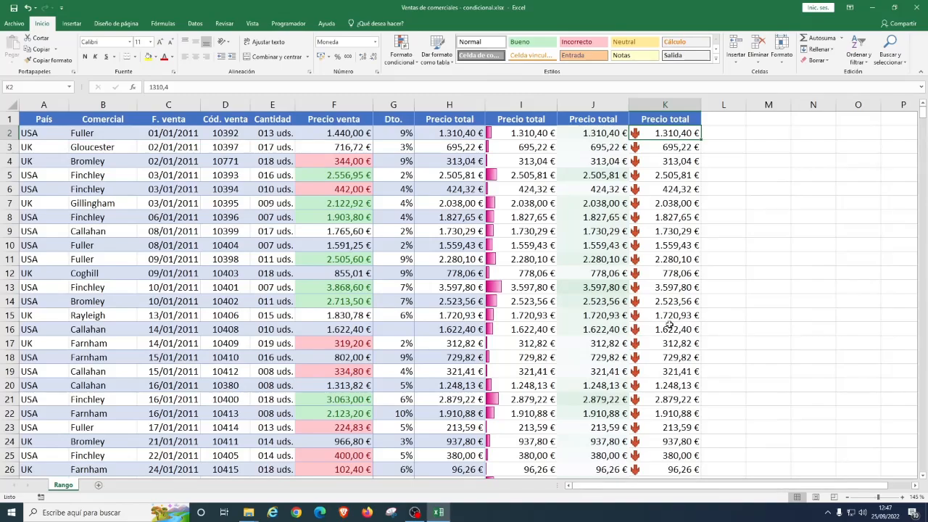
Compare the conditional formats of row 87's Precio total across columns I, J and K with the original value in H87.
{"action": "scroll", "coordinate": [669, 324], "scroll_direction": "down", "scroll_amount": 9}
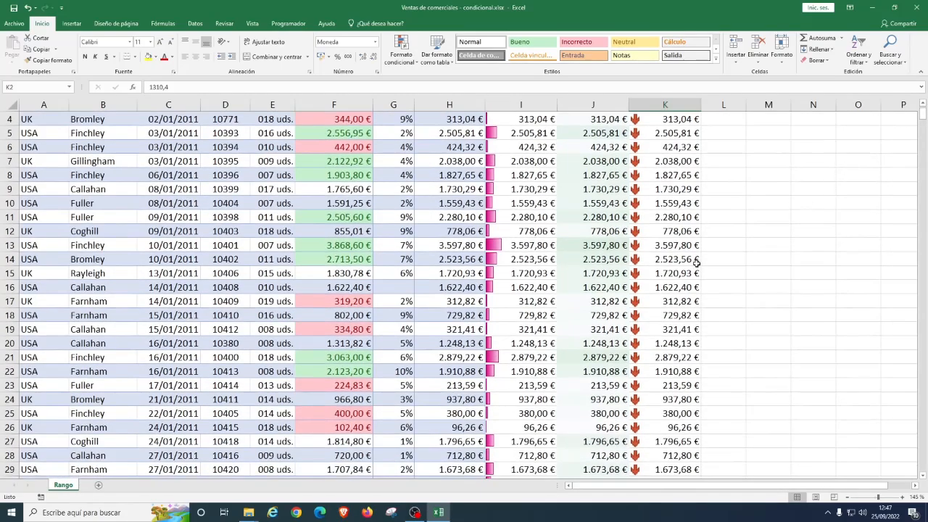
{"action": "scroll", "coordinate": [653, 276], "scroll_direction": "up", "scroll_amount": 1}
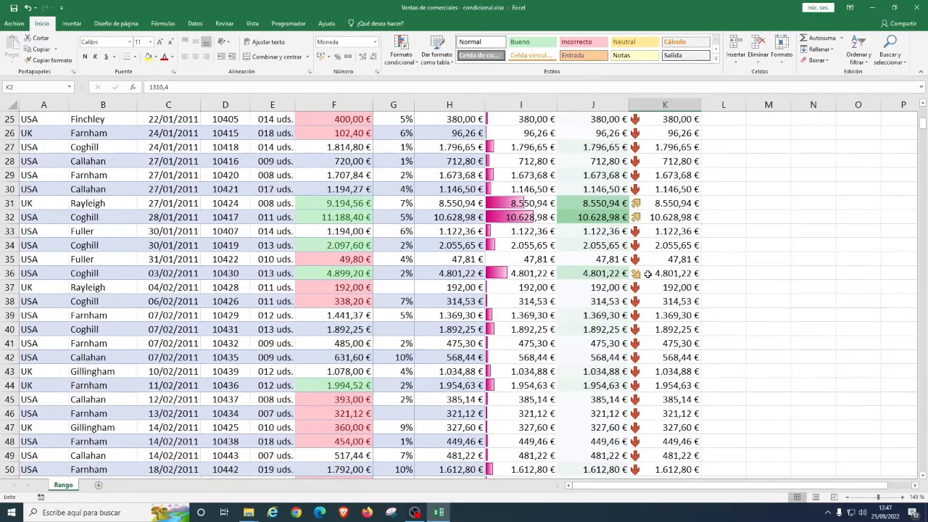
{"action": "scroll", "coordinate": [648, 271], "scroll_direction": "down", "scroll_amount": 12}
{"action": "scroll", "coordinate": [647, 273], "scroll_direction": "down", "scroll_amount": 8}
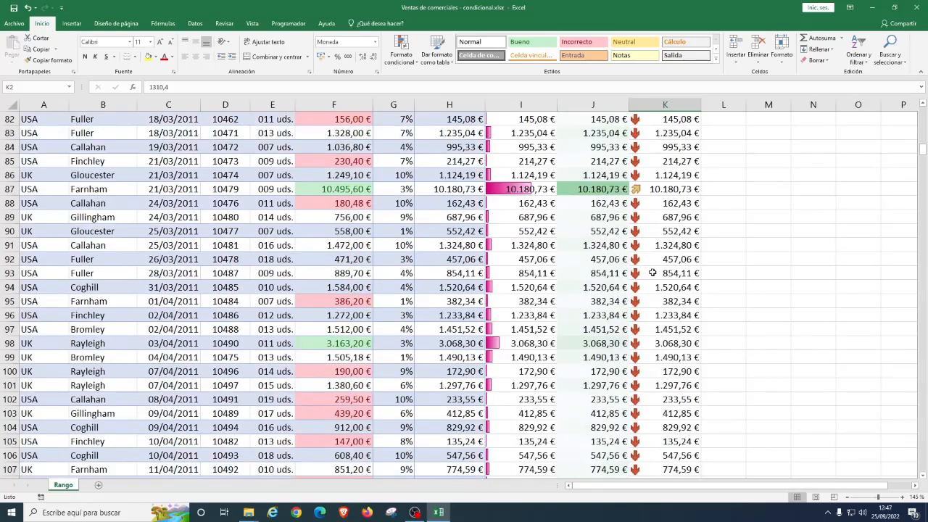
{"action": "scroll", "coordinate": [584, 201], "scroll_direction": "up", "scroll_amount": 3}
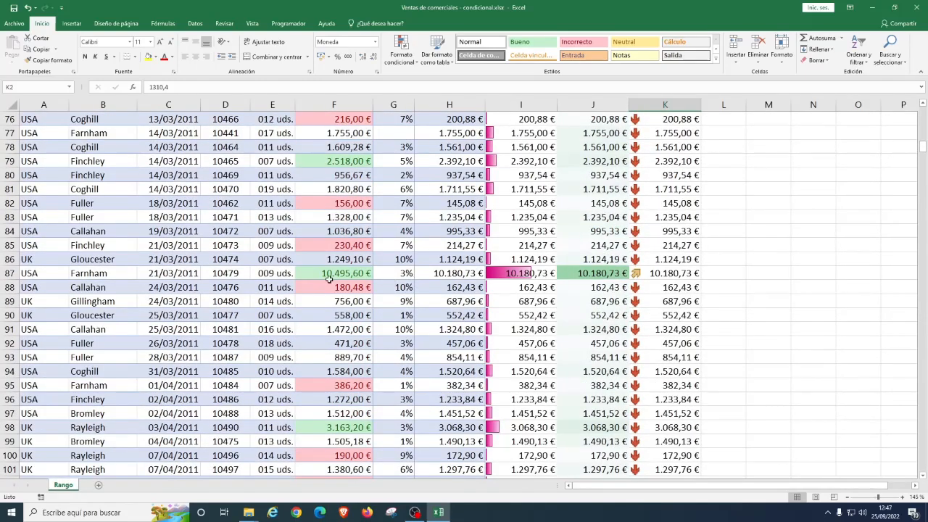
{"action": "left_click", "coordinate": [600, 274]}
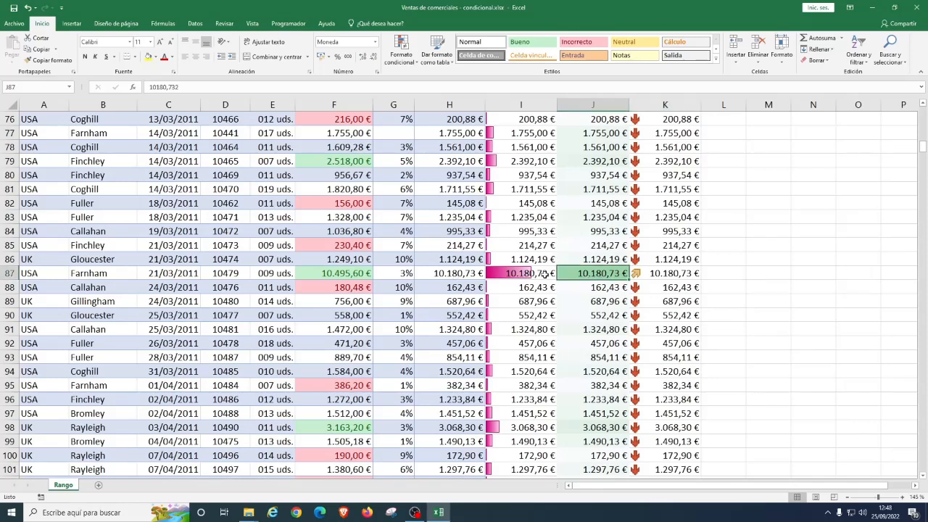
{"action": "left_click", "coordinate": [534, 274]}
{"action": "left_click", "coordinate": [645, 274]}
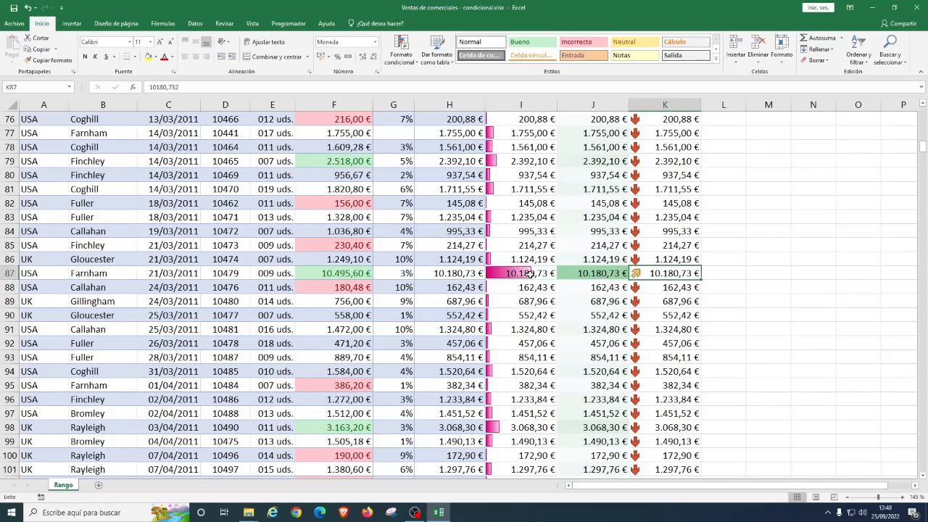
{"action": "left_click", "coordinate": [475, 272]}
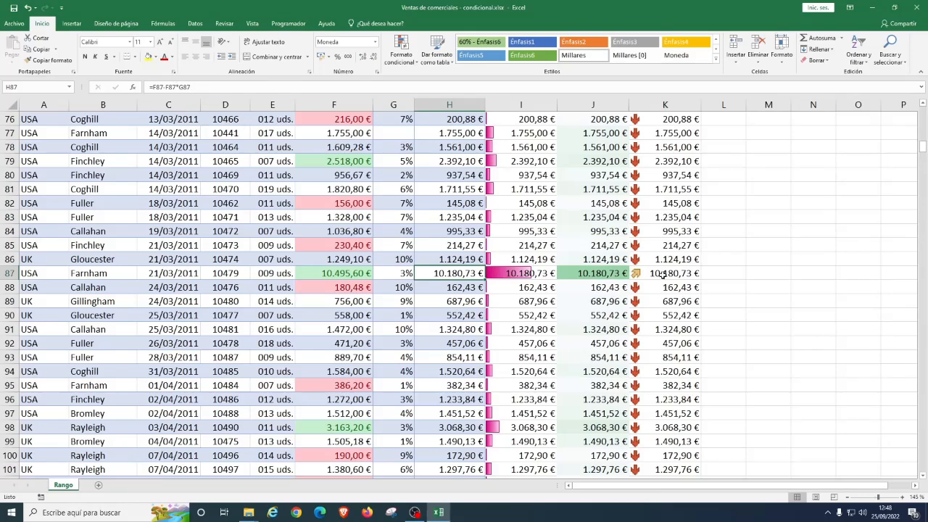
Try 20000 as the Precio total in K87 to test its arrow icon, and undo the entry.
{"action": "left_click", "coordinate": [662, 274]}
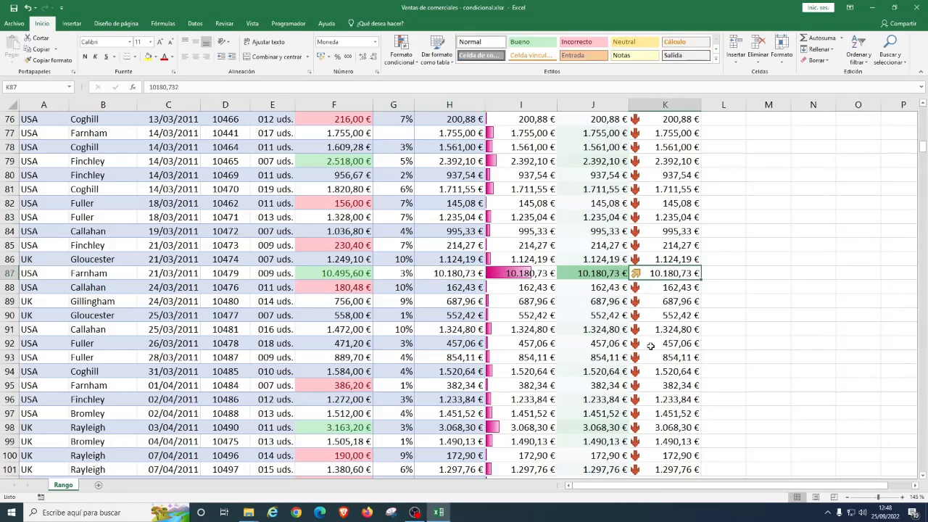
{"action": "type", "text": "20000"}
{"action": "key", "text": "Return"}
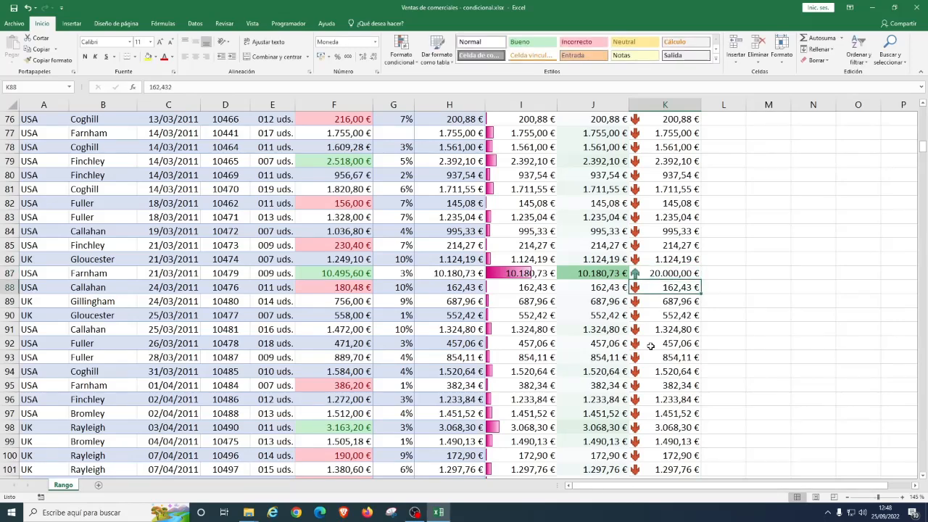
{"action": "key", "text": "ctrl+z"}
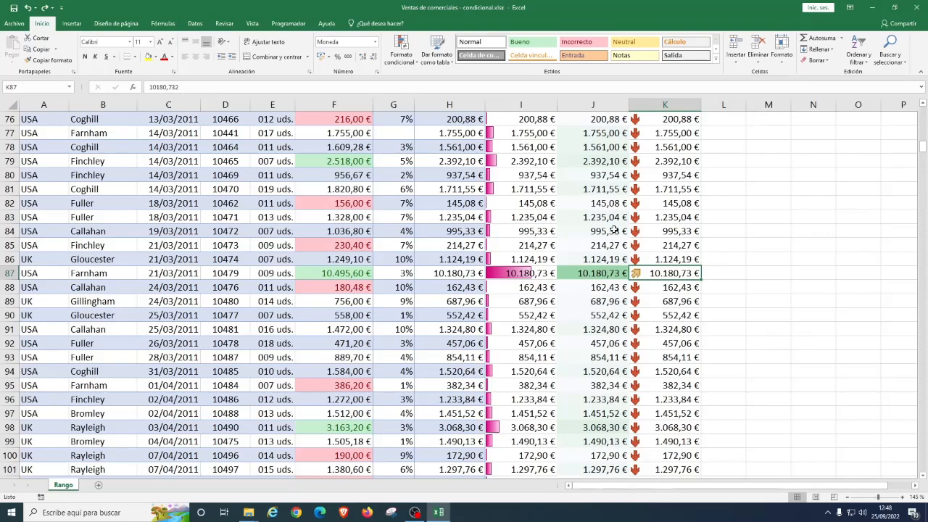
Search the Precio total values in column K below row 87 for one marked with the green upward arrow.
{"action": "scroll", "coordinate": [696, 250], "scroll_direction": "down", "scroll_amount": 15}
{"action": "scroll", "coordinate": [685, 259], "scroll_direction": "down", "scroll_amount": 20}
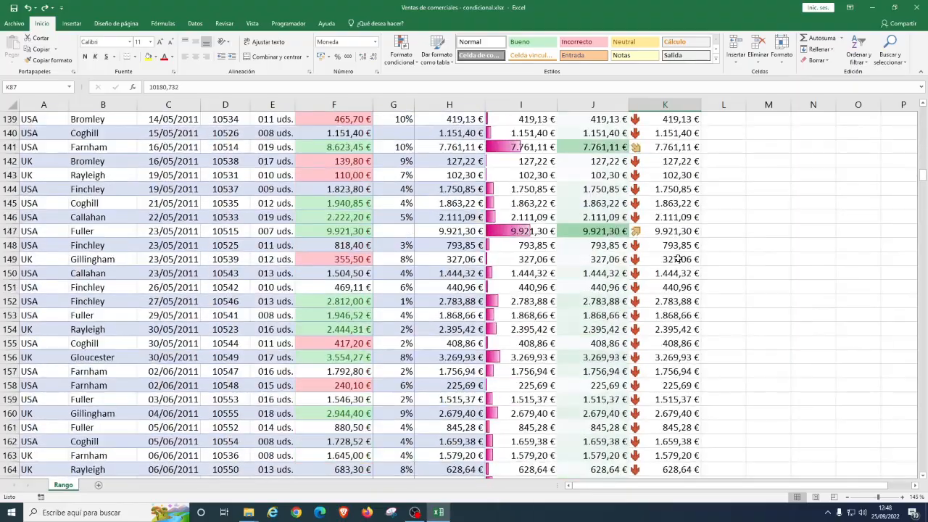
{"action": "scroll", "coordinate": [683, 259], "scroll_direction": "down", "scroll_amount": 20}
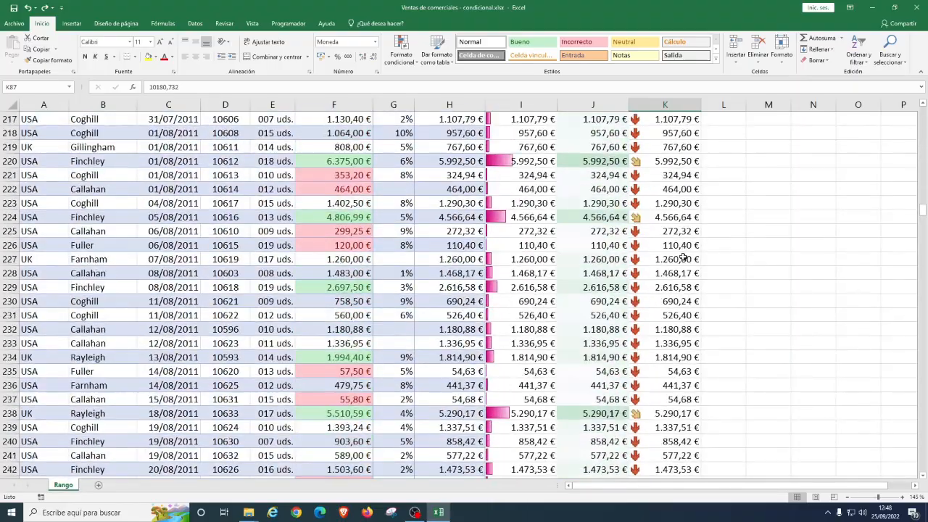
{"action": "scroll", "coordinate": [684, 259], "scroll_direction": "down", "scroll_amount": 20}
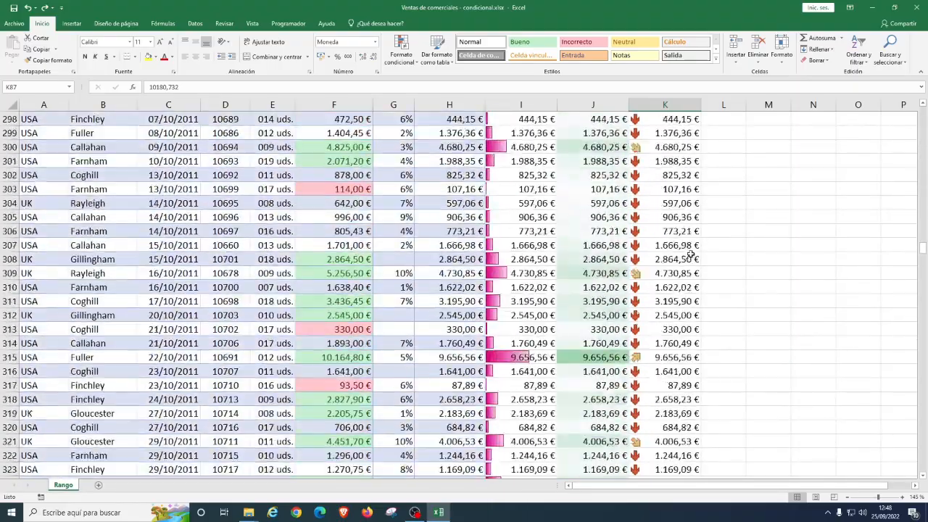
{"action": "scroll", "coordinate": [692, 250], "scroll_direction": "down", "scroll_amount": 20}
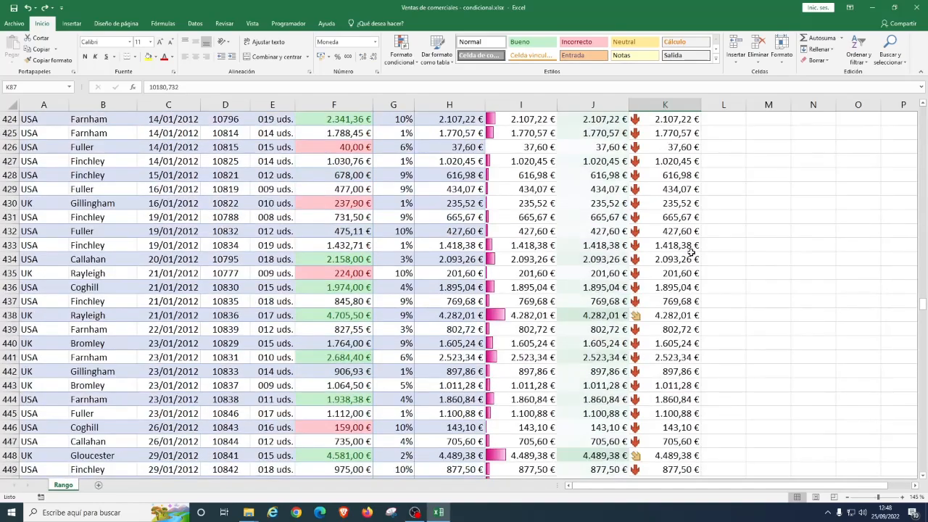
{"action": "scroll", "coordinate": [693, 248], "scroll_direction": "up", "scroll_amount": 1}
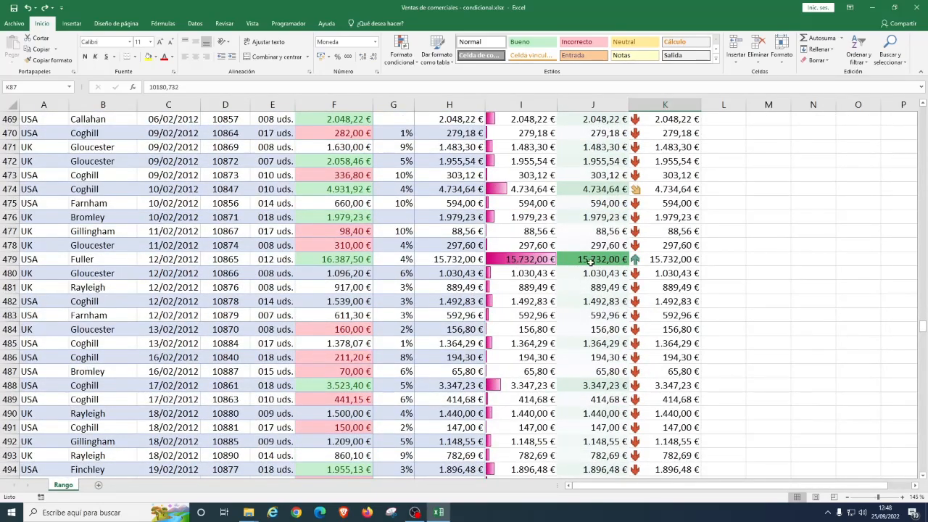
Examine the arrow icons of the higher Precio total values in column K from row 479 down to about row 641.
{"action": "scroll", "coordinate": [667, 273], "scroll_direction": "down", "scroll_amount": 20}
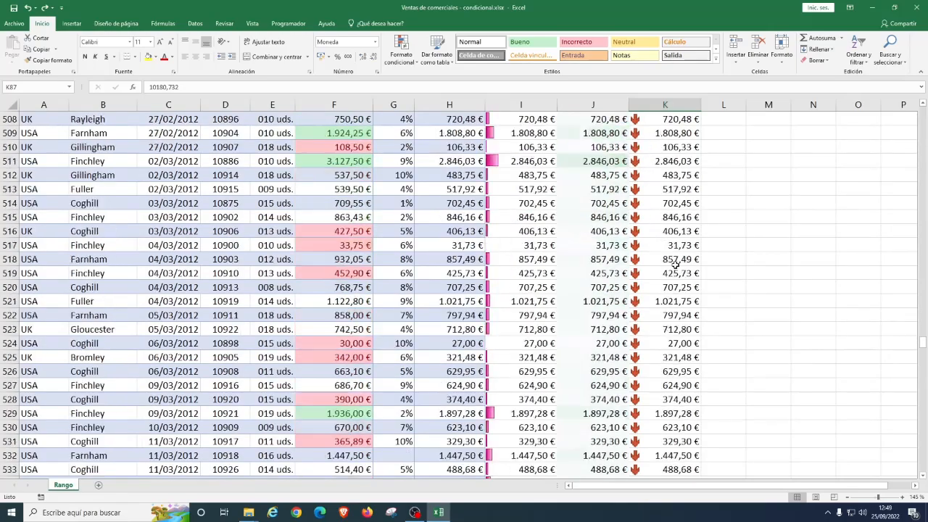
{"action": "scroll", "coordinate": [675, 266], "scroll_direction": "down", "scroll_amount": 11}
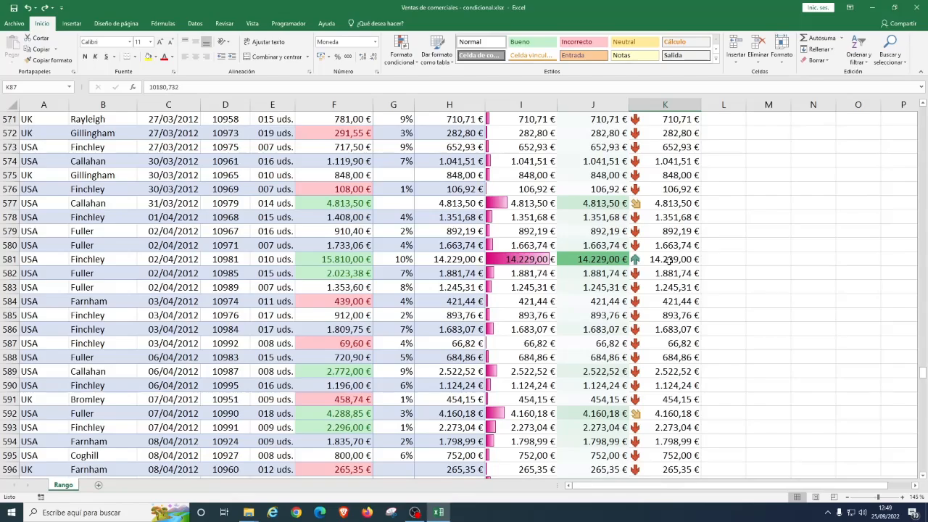
{"action": "scroll", "coordinate": [665, 258], "scroll_direction": "down", "scroll_amount": 7}
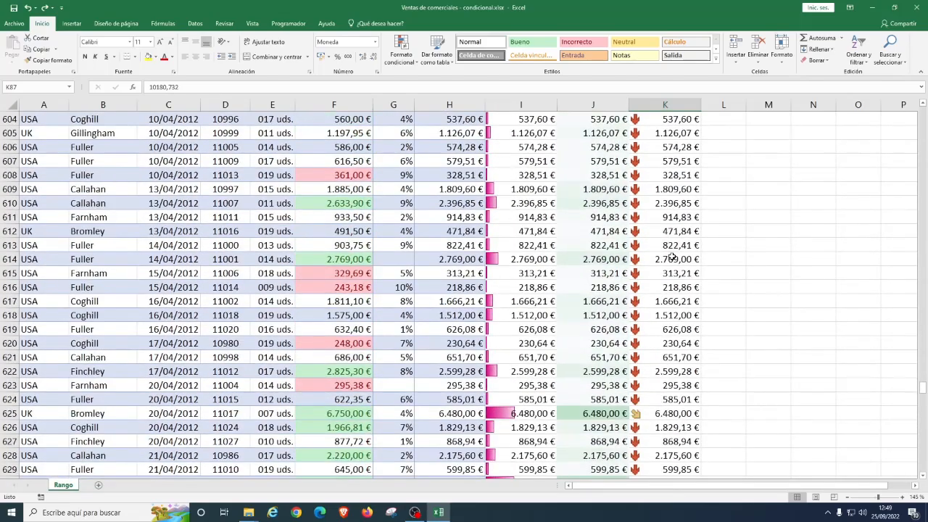
{"action": "scroll", "coordinate": [673, 255], "scroll_direction": "up", "scroll_amount": 7}
{"action": "scroll", "coordinate": [672, 257], "scroll_direction": "down", "scroll_amount": 11}
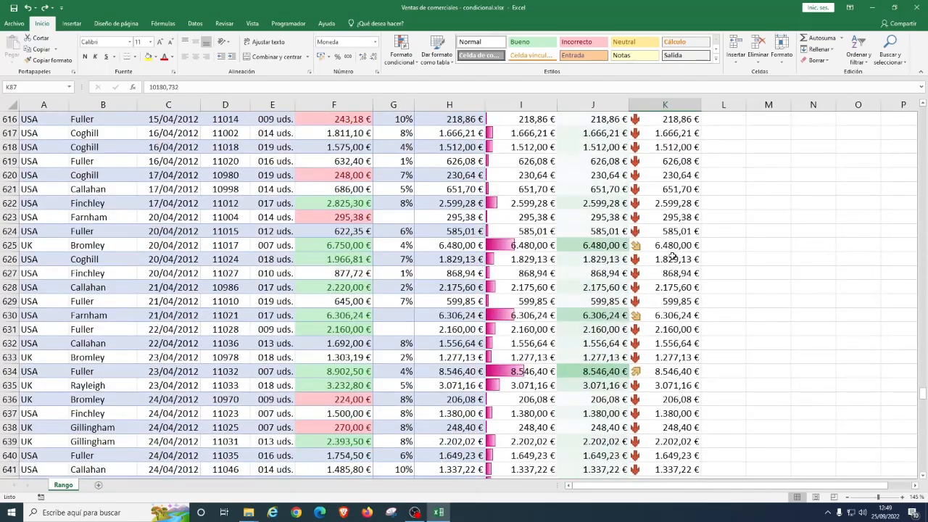
{"action": "scroll", "coordinate": [674, 259], "scroll_direction": "down", "scroll_amount": 2}
{"action": "scroll", "coordinate": [681, 270], "scroll_direction": "up", "scroll_amount": 2}
Compare the Precio total copies across whole columns I to K, focusing on the color scale in column J.
{"action": "left_click_drag", "start_coordinate": [516, 107], "coordinate": [643, 107]}
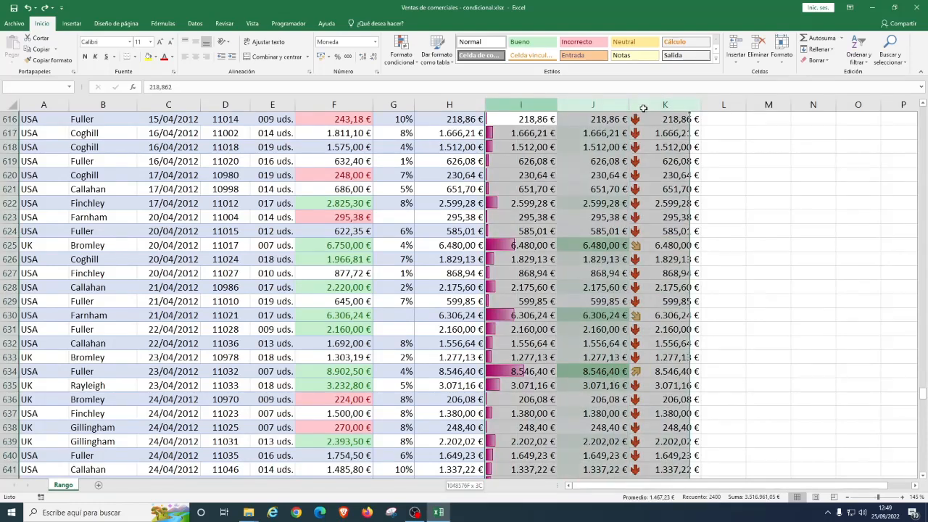
{"action": "left_click", "coordinate": [645, 228]}
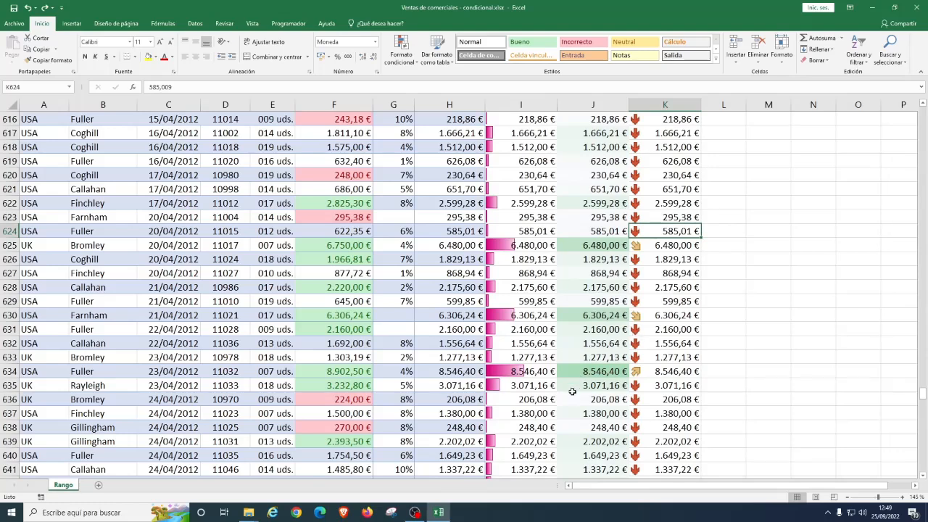
{"action": "left_click_drag", "start_coordinate": [594, 134], "coordinate": [597, 206]}
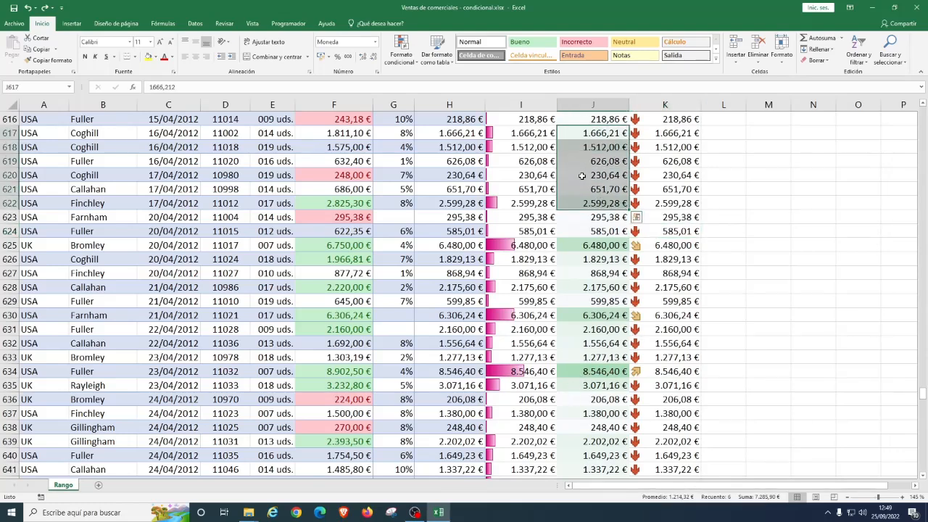
{"action": "left_click", "coordinate": [588, 105]}
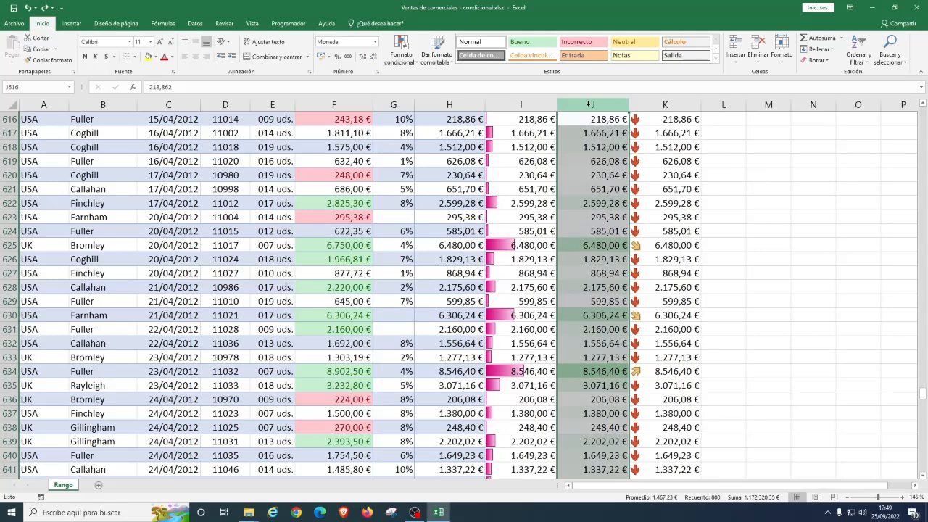
{"action": "left_click", "coordinate": [605, 187]}
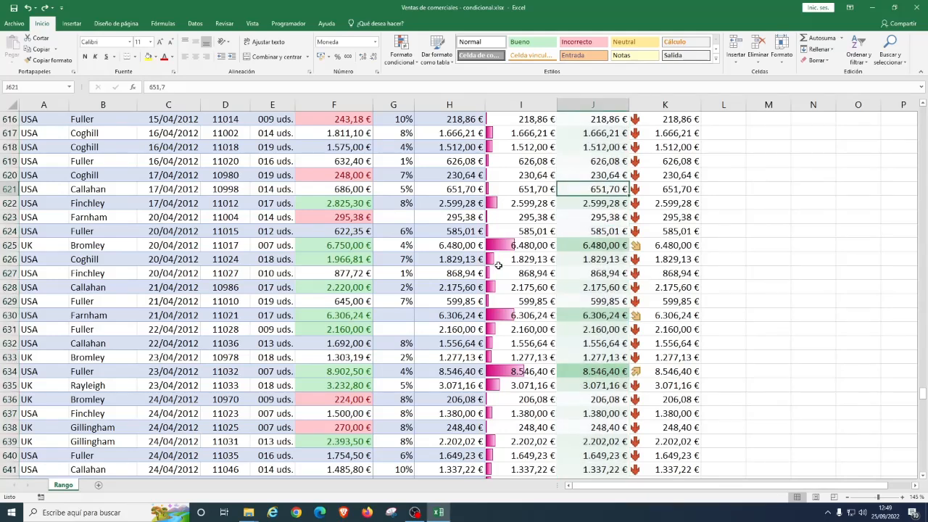
Compare the data bars in column I with the arrow icons in column K for the rows from 628 up to 556.
{"action": "left_click", "coordinate": [520, 245]}
{"action": "left_click", "coordinate": [661, 245]}
{"action": "left_click", "coordinate": [529, 203]}
{"action": "left_click", "coordinate": [647, 205]}
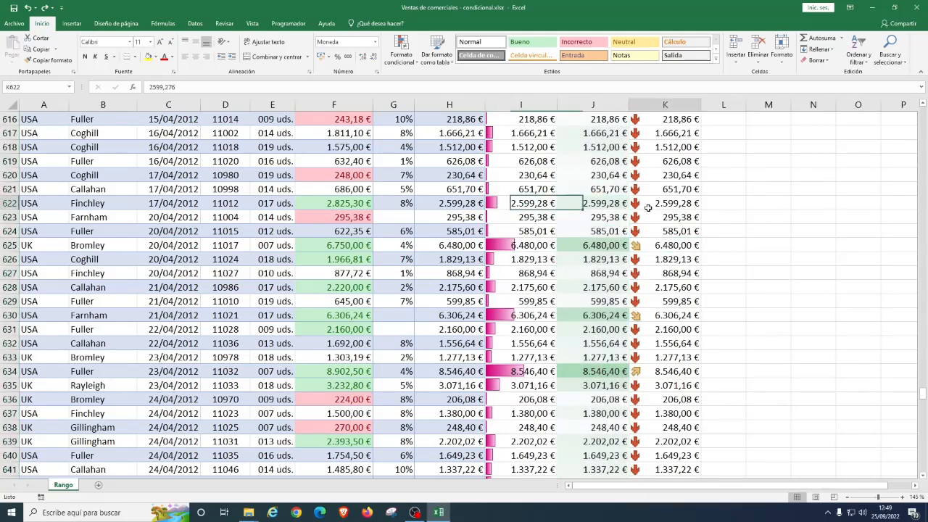
{"action": "left_click", "coordinate": [524, 235]}
{"action": "left_click", "coordinate": [668, 284]}
{"action": "scroll", "coordinate": [665, 246], "scroll_direction": "up", "scroll_amount": 4}
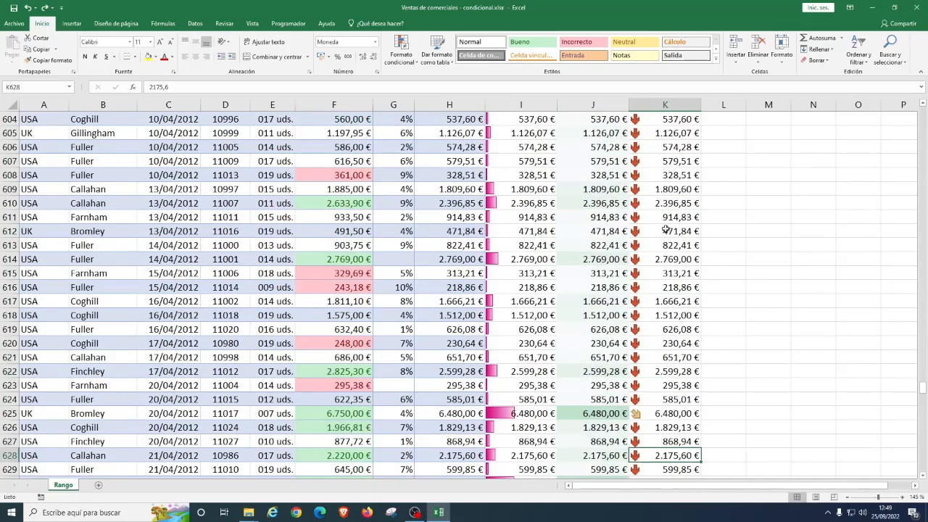
{"action": "left_click", "coordinate": [665, 229]}
{"action": "scroll", "coordinate": [668, 192], "scroll_direction": "up", "scroll_amount": 4}
{"action": "left_click", "coordinate": [668, 190]}
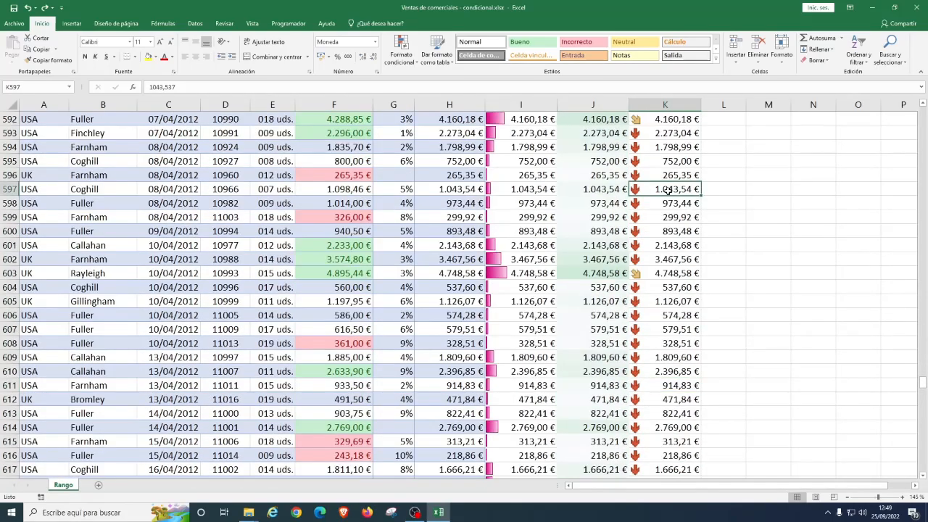
{"action": "scroll", "coordinate": [668, 190], "scroll_direction": "up", "scroll_amount": 12}
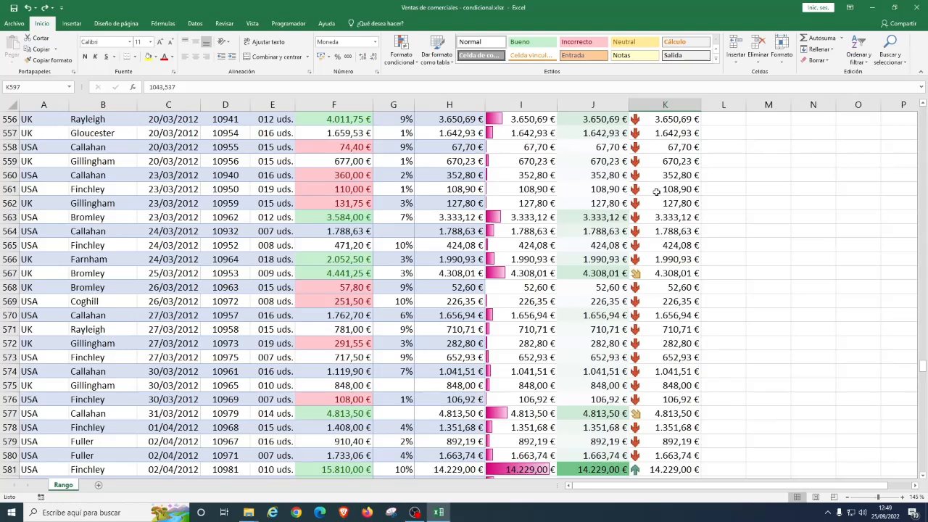
Apply the icon set of three unframed green, yellow and red circles to the Dto. values in G2:G800 and review its icons.
{"action": "left_click", "coordinate": [401, 230]}
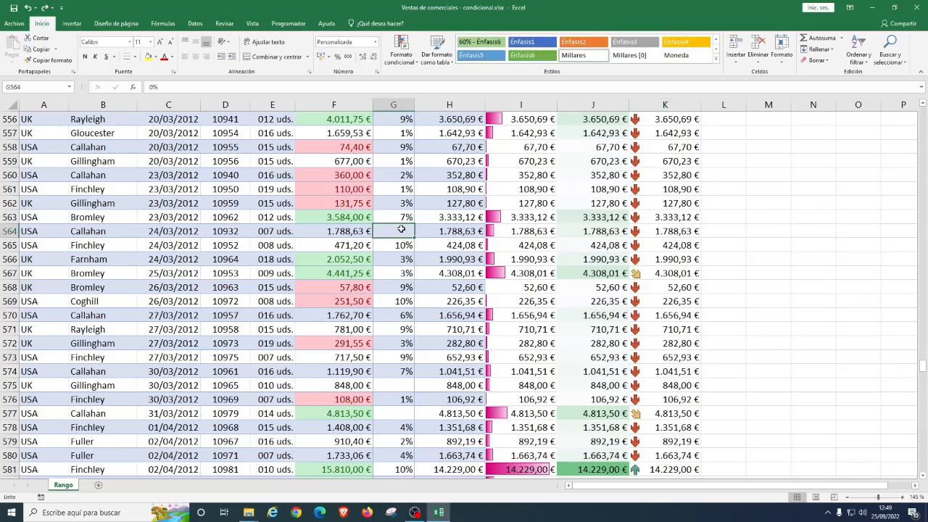
{"action": "left_click", "coordinate": [387, 119]}
{"action": "key", "text": "ctrl+Up"}
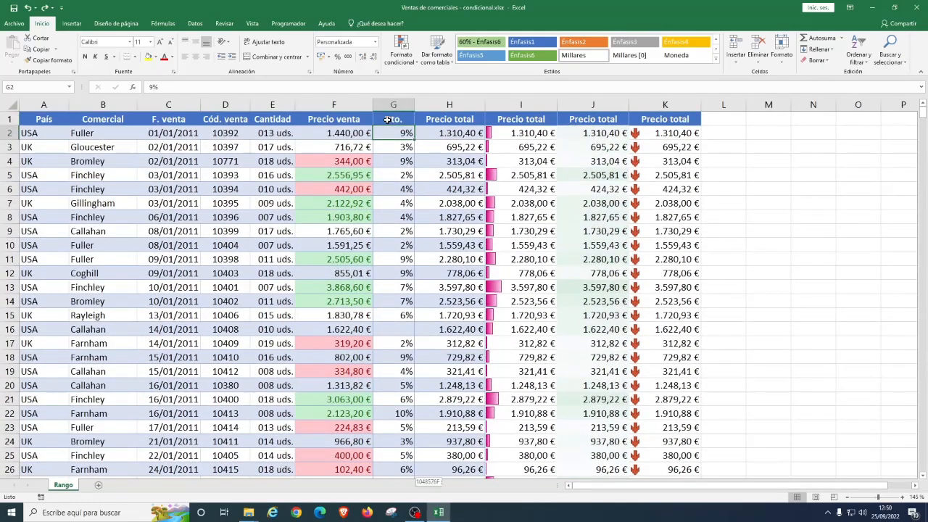
{"action": "key", "text": "ctrl+shift+Down"}
{"action": "left_click", "coordinate": [416, 55]}
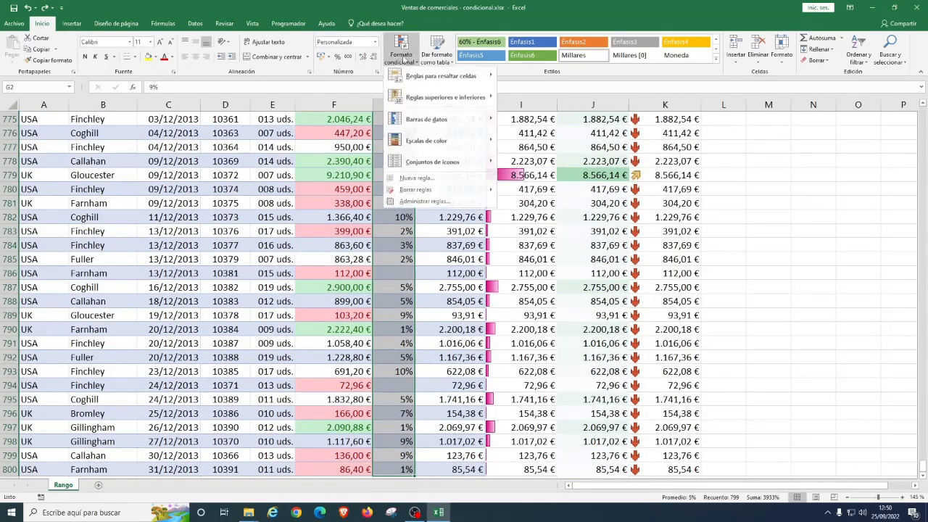
{"action": "mouse_move", "coordinate": [437, 164]}
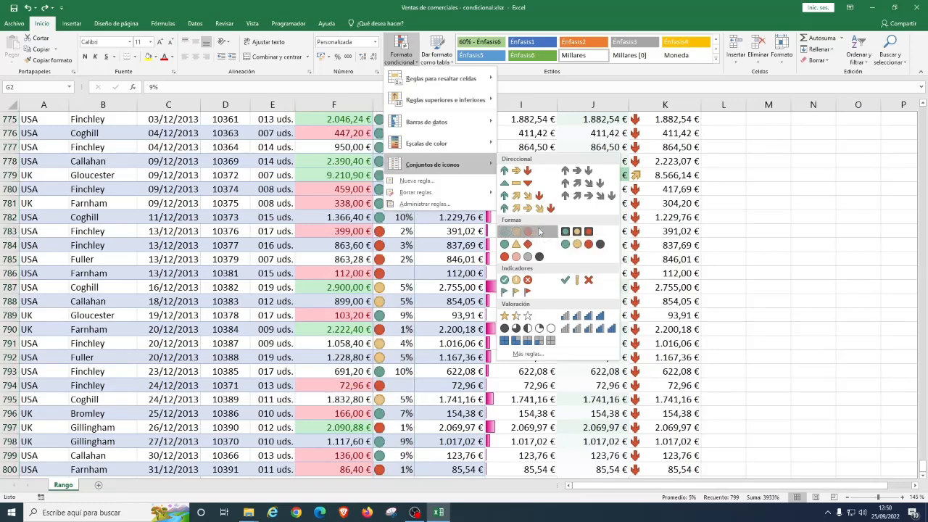
{"action": "left_click", "coordinate": [537, 231]}
{"action": "left_click", "coordinate": [402, 175]}
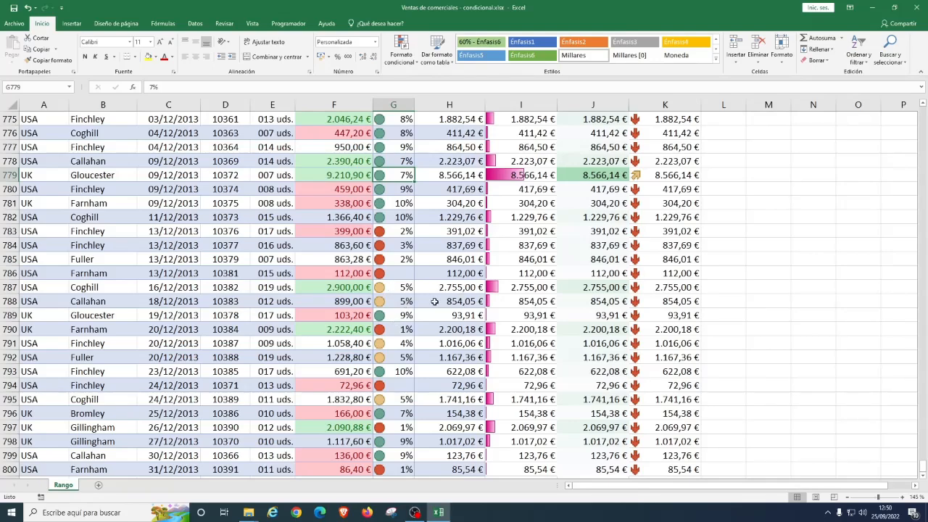
{"action": "scroll", "coordinate": [433, 301], "scroll_direction": "down", "scroll_amount": 2}
{"action": "scroll", "coordinate": [424, 297], "scroll_direction": "up", "scroll_amount": 20}
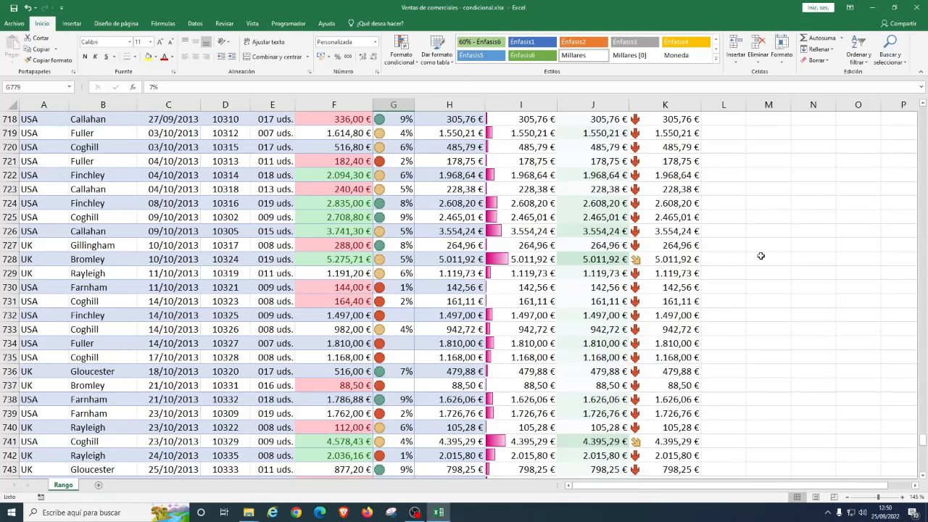
Add a bottom 10 values rule to the empty cell M728 with light red fill and dark red text.
{"action": "left_click", "coordinate": [761, 257]}
{"action": "left_click", "coordinate": [398, 63]}
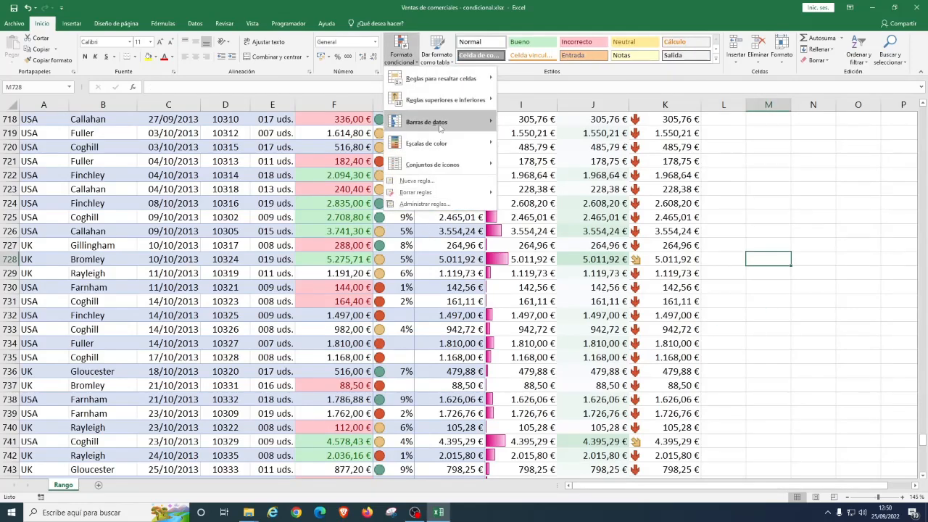
{"action": "mouse_move", "coordinate": [460, 97]}
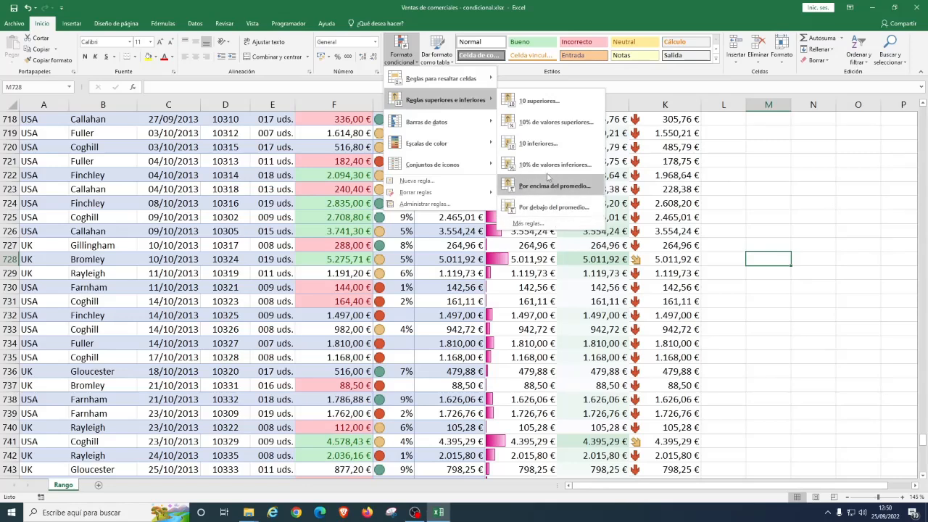
{"action": "left_click", "coordinate": [553, 147]}
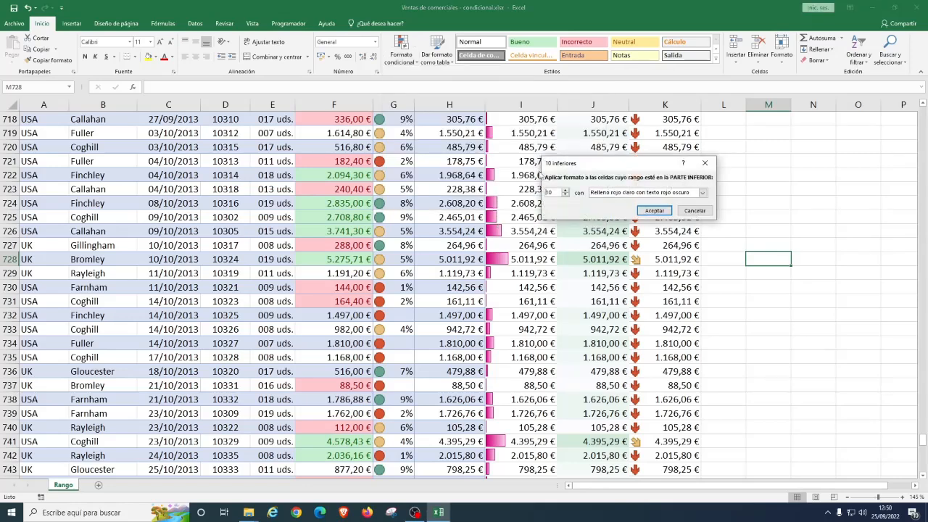
{"action": "left_click", "coordinate": [655, 211]}
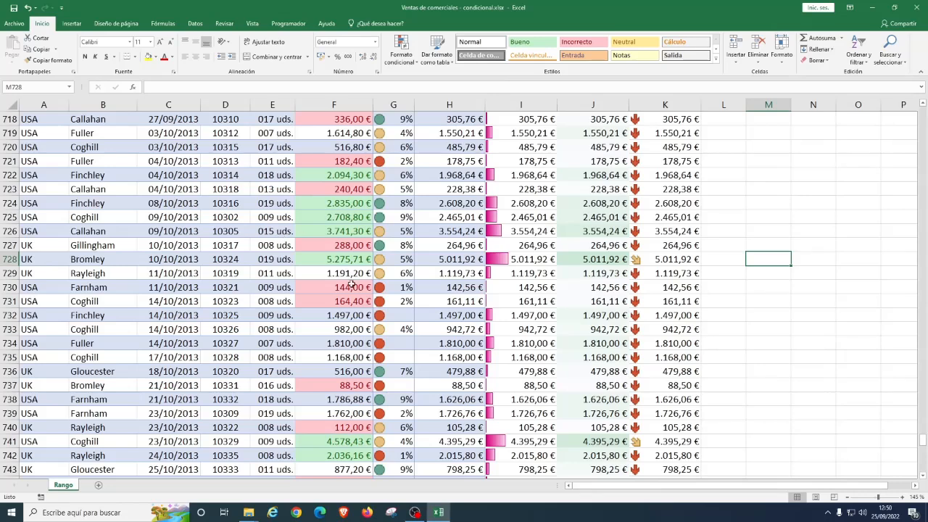
Change the Dto. value in G729 to 2% to test its circle icon.
{"action": "left_click", "coordinate": [412, 59]}
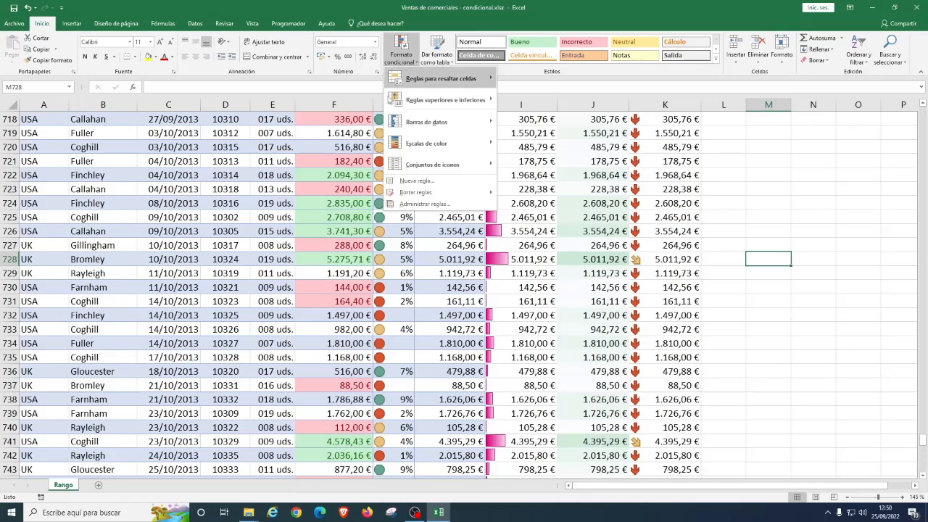
{"action": "left_click", "coordinate": [389, 271]}
{"action": "left_click", "coordinate": [389, 271]}
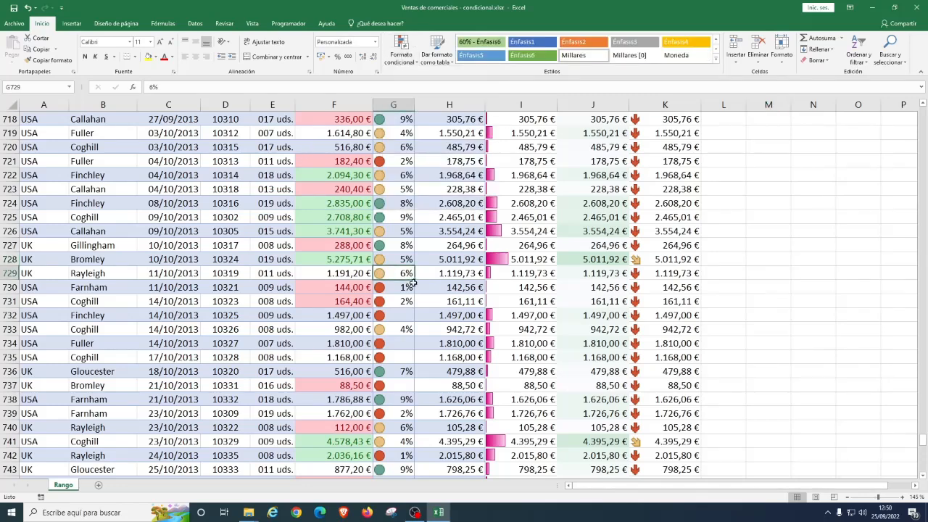
{"action": "type", "text": "2"}
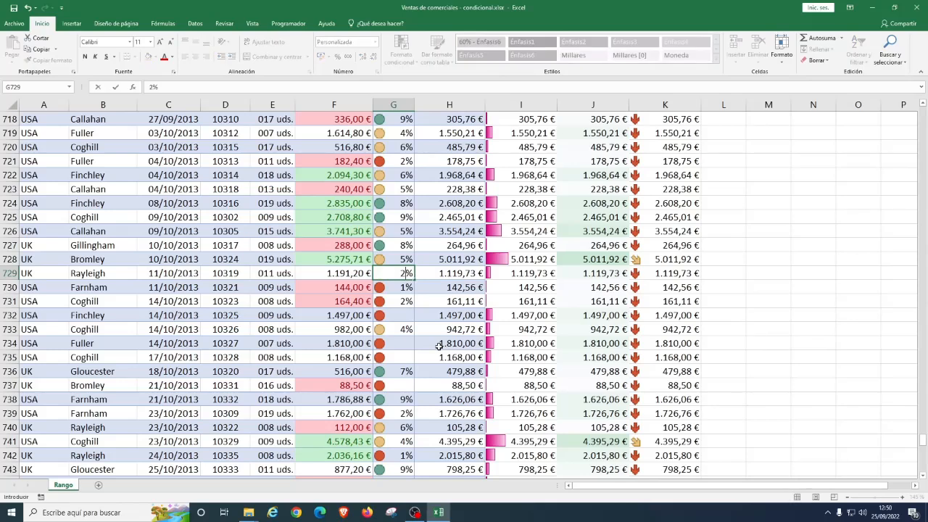
{"action": "key", "text": "Return"}
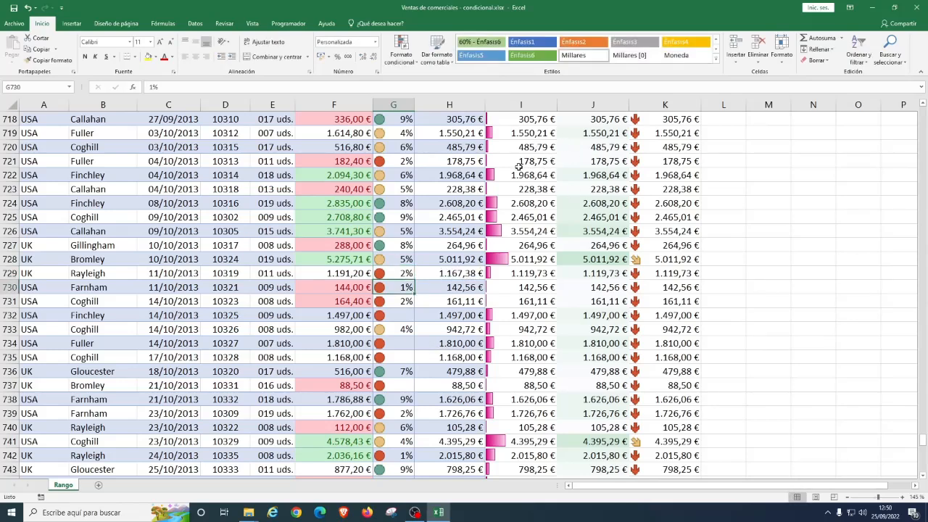
Compare the conditional formats of row 722's Precio total across columns I, J and K.
{"action": "left_click", "coordinate": [540, 171]}
{"action": "key", "text": "Right"}
{"action": "key", "text": "Right"}
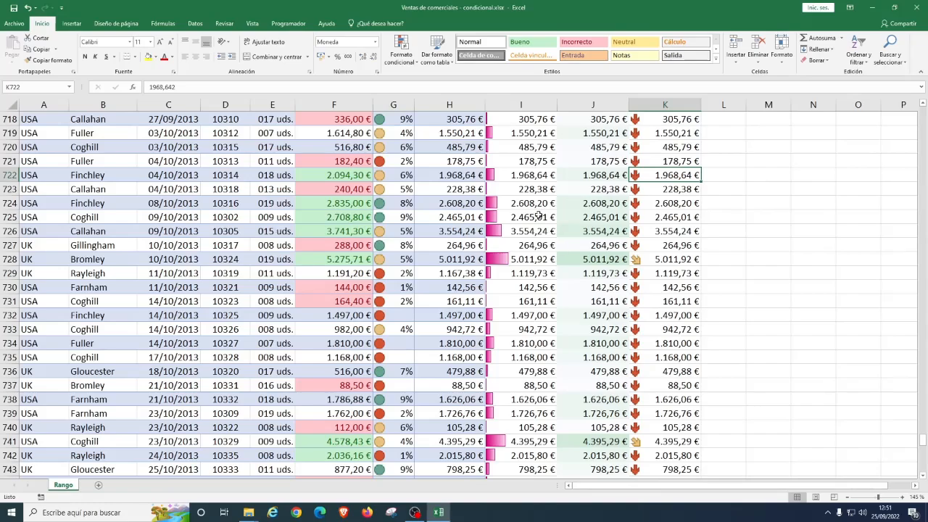
Select the F. venta dates in C2:C800 and examine the periods offered by the date highlighting rule without applying it.
{"action": "left_click", "coordinate": [165, 129]}
{"action": "left_click", "coordinate": [165, 122]}
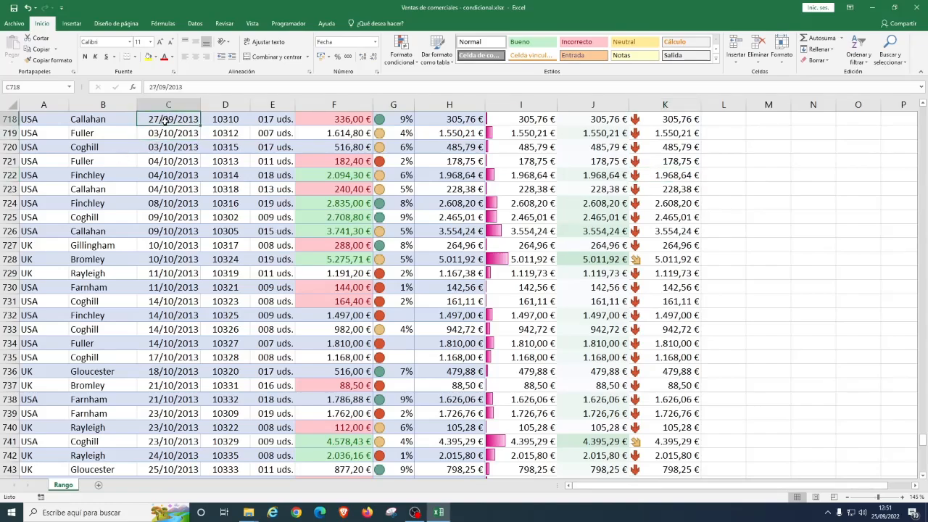
{"action": "key", "text": "shift+Up"}
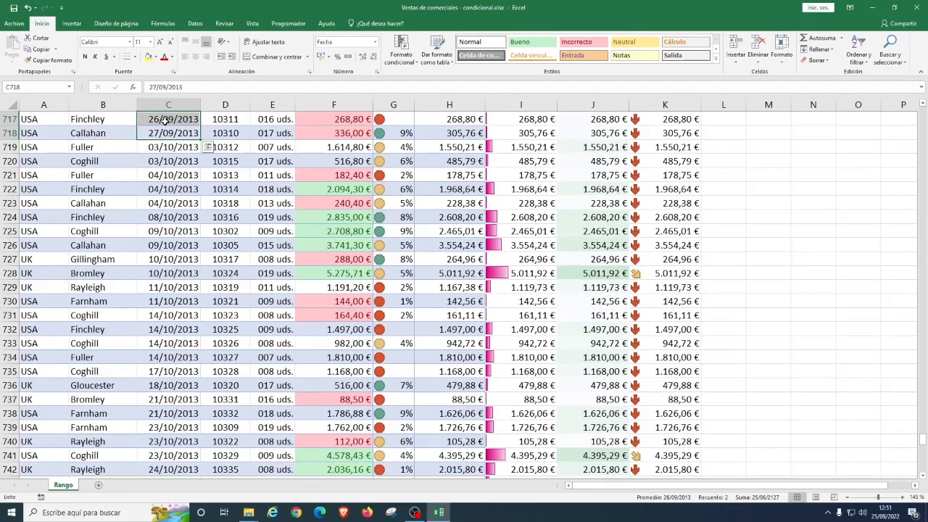
{"action": "key", "text": "ctrl+Up"}
{"action": "key", "text": "Down"}
{"action": "key", "text": "ctrl+shift+Down"}
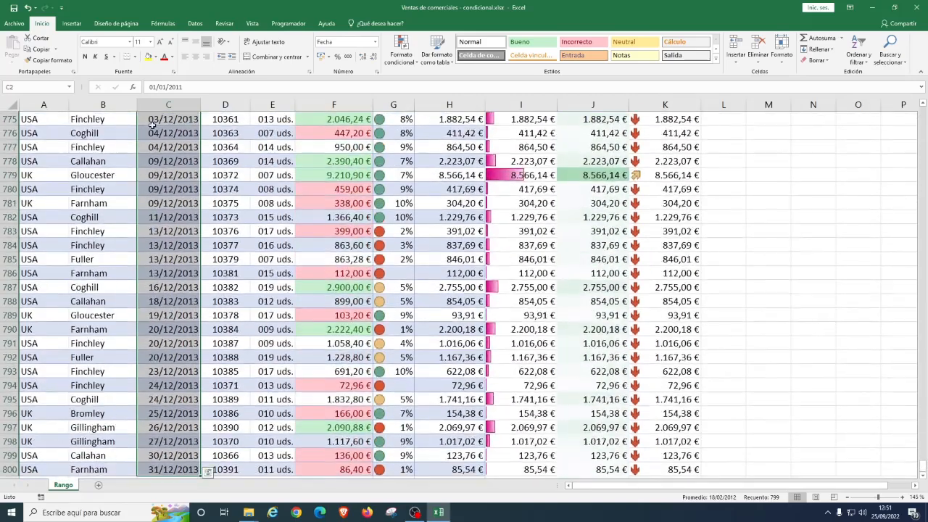
{"action": "left_click", "coordinate": [406, 58]}
{"action": "mouse_move", "coordinate": [495, 85]}
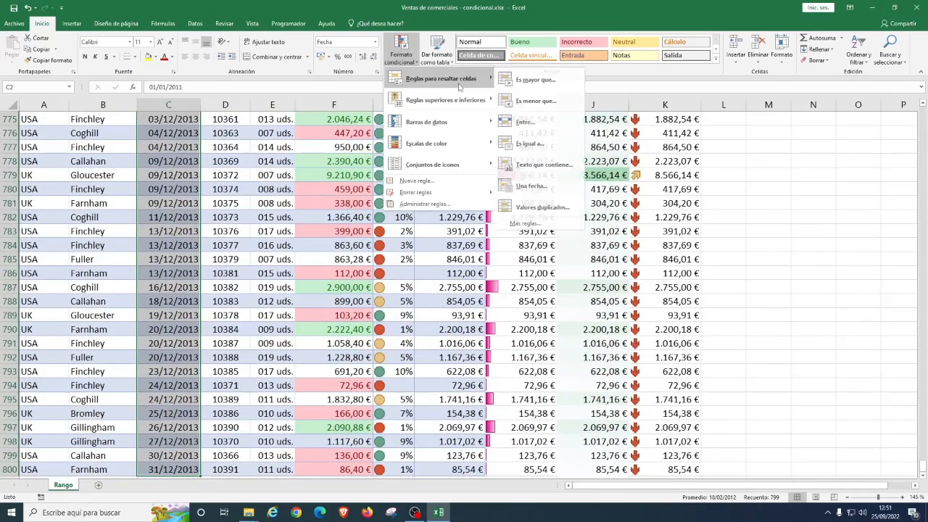
{"action": "left_click", "coordinate": [534, 185]}
{"action": "left_click", "coordinate": [587, 193]}
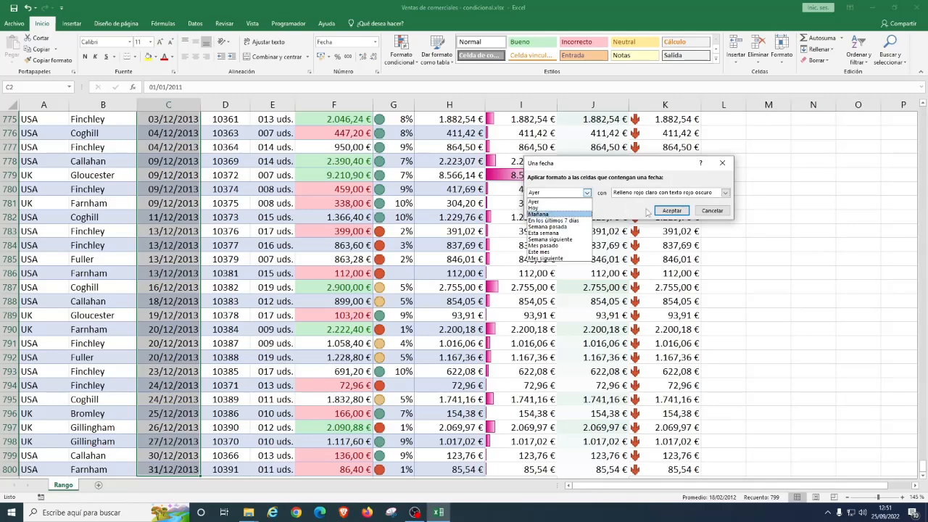
{"action": "left_click", "coordinate": [711, 213]}
{"action": "left_click", "coordinate": [711, 213]}
Highlight the F. venta dates in C2:C800 that are less than 17/02/2012 with light red fill and dark red text.
{"action": "left_click", "coordinate": [400, 55]}
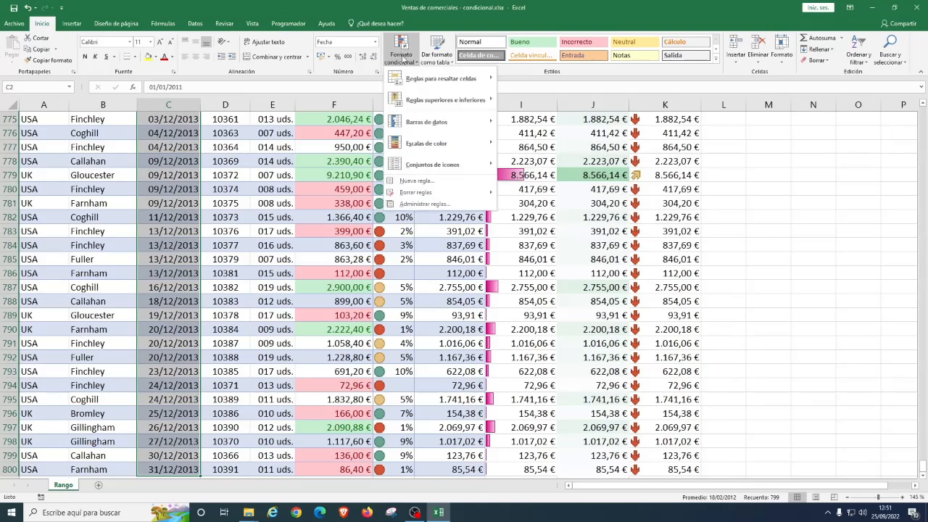
{"action": "mouse_move", "coordinate": [464, 78]}
{"action": "scroll", "coordinate": [168, 288], "scroll_direction": "down", "scroll_amount": 10}
{"action": "scroll", "coordinate": [161, 274], "scroll_direction": "up", "scroll_amount": 20}
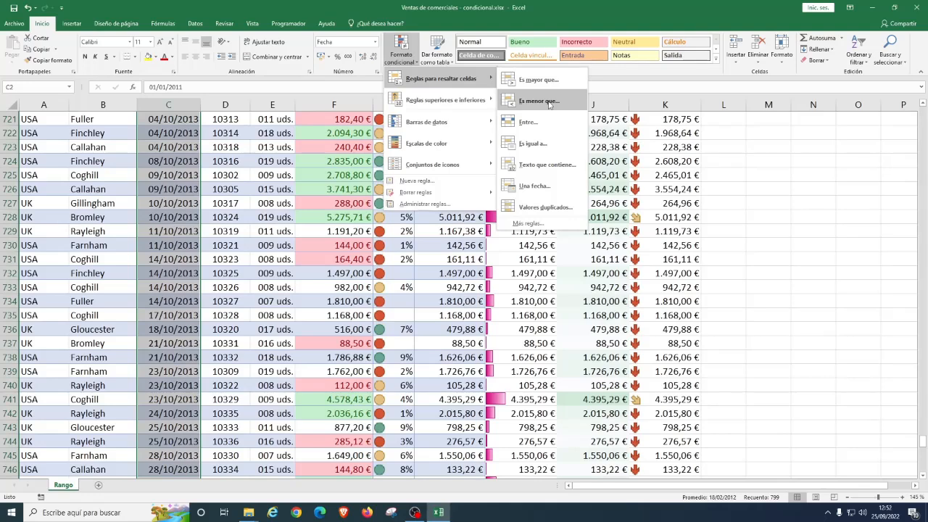
{"action": "left_click", "coordinate": [549, 105]}
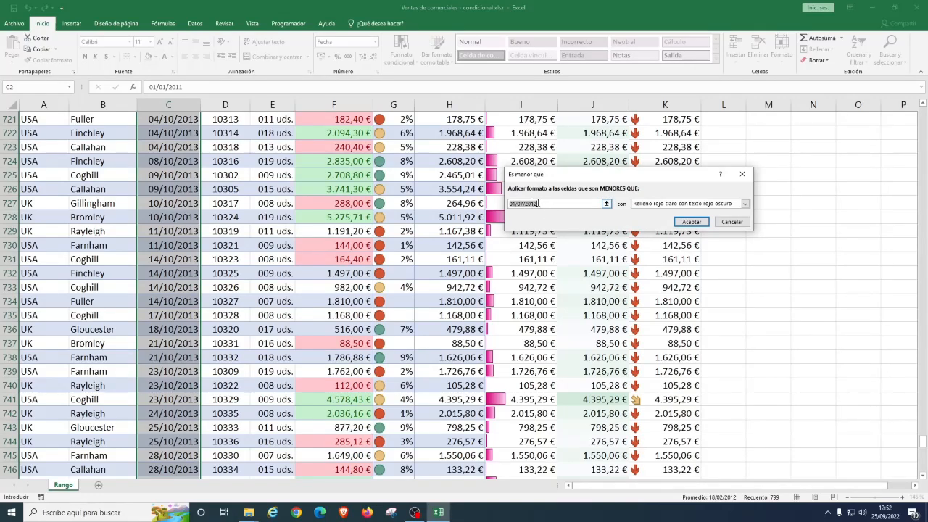
{"action": "key", "text": "shift+Home"}
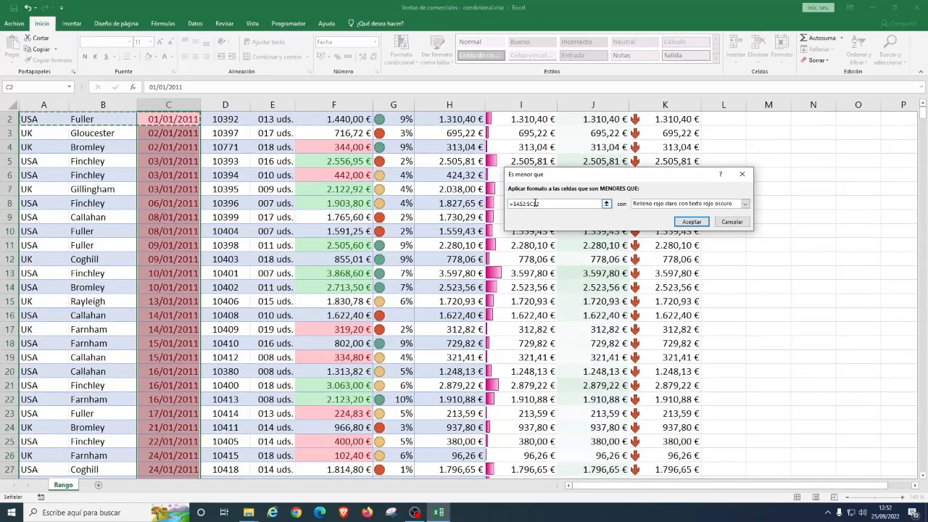
{"action": "key", "text": "BackSpace"}
{"action": "key", "text": "BackSpace"}
{"action": "key", "text": "BackSpace"}
{"action": "key", "text": "BackSpace"}
{"action": "key", "text": "BackSpace"}
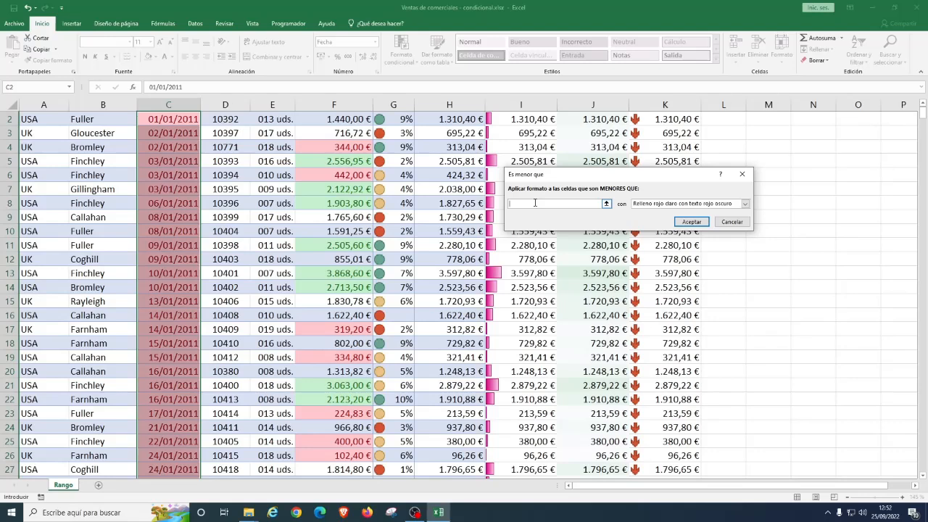
{"action": "type", "text": "17/"}
{"action": "type", "text": "02/20"}
{"action": "type", "text": "11"}
{"action": "left_click", "coordinate": [691, 221]}
Inspect the F. venta highlighting around the 17/02/2012 cutoff and select cell C489.
{"action": "scroll", "coordinate": [296, 265], "scroll_direction": "down", "scroll_amount": 10}
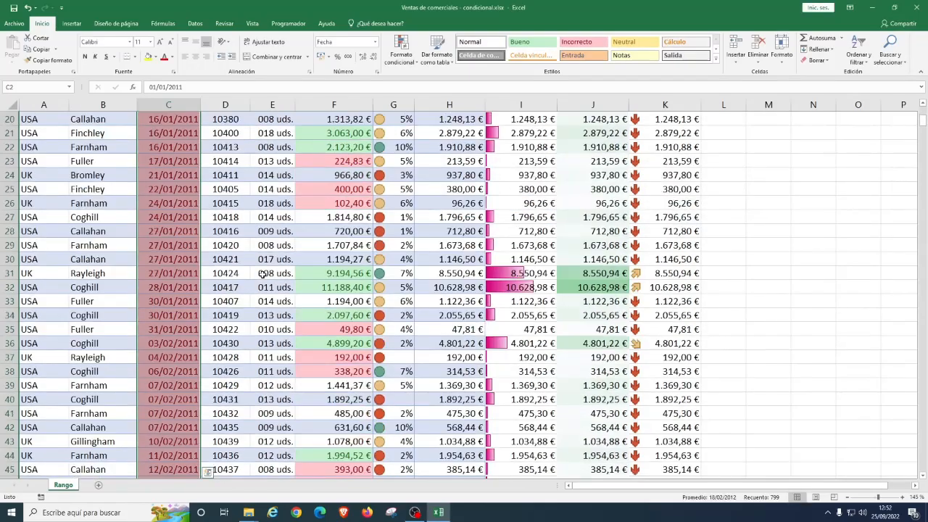
{"action": "left_click_drag", "start_coordinate": [922, 129], "coordinate": [910, 319]}
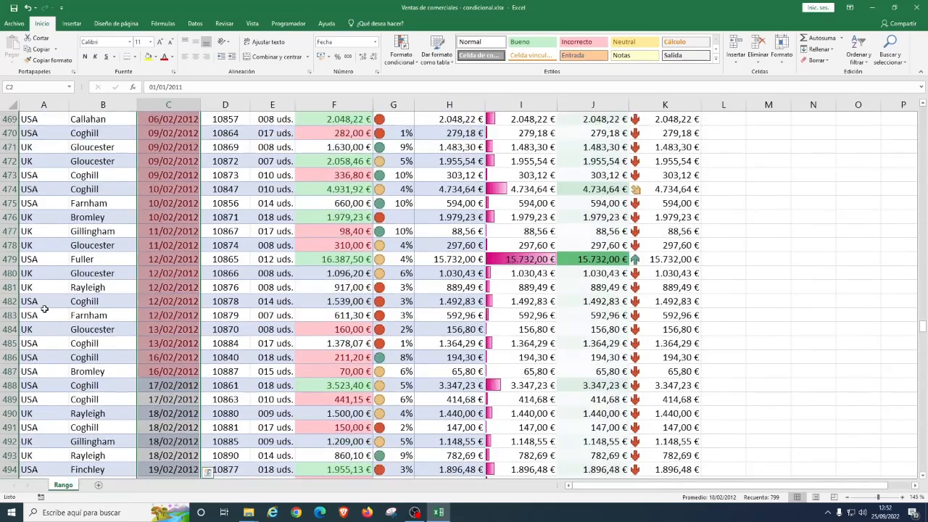
{"action": "scroll", "coordinate": [192, 348], "scroll_direction": "down", "scroll_amount": 2}
{"action": "left_click", "coordinate": [174, 339]}
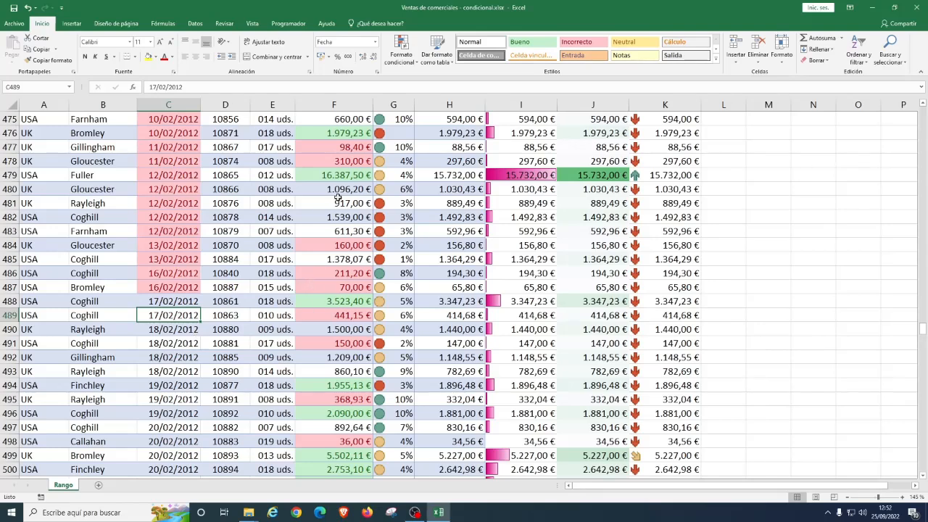
Open the conditional formatting rules manager and review all the rules of this sheet (Esta hoja).
{"action": "left_click", "coordinate": [403, 63]}
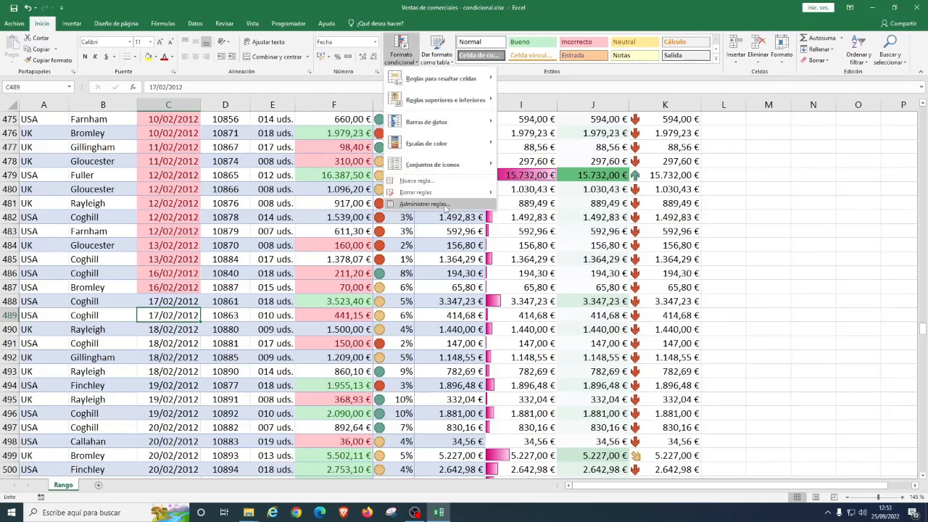
{"action": "mouse_move", "coordinate": [455, 194]}
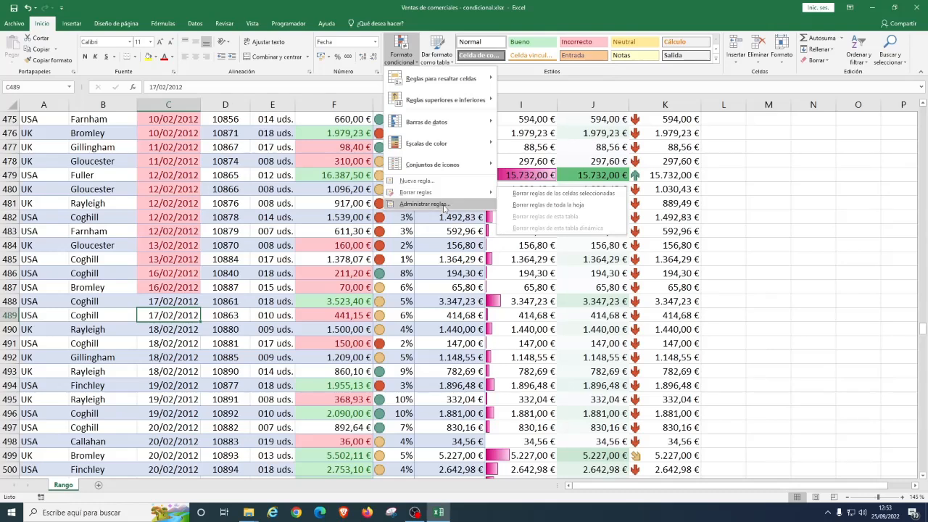
{"action": "left_click", "coordinate": [427, 203]}
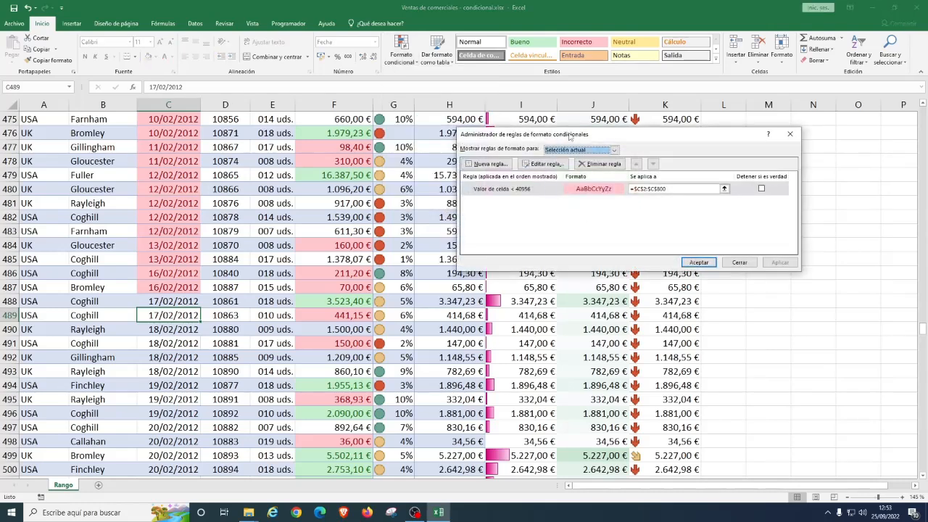
{"action": "left_click_drag", "start_coordinate": [571, 136], "coordinate": [538, 143]}
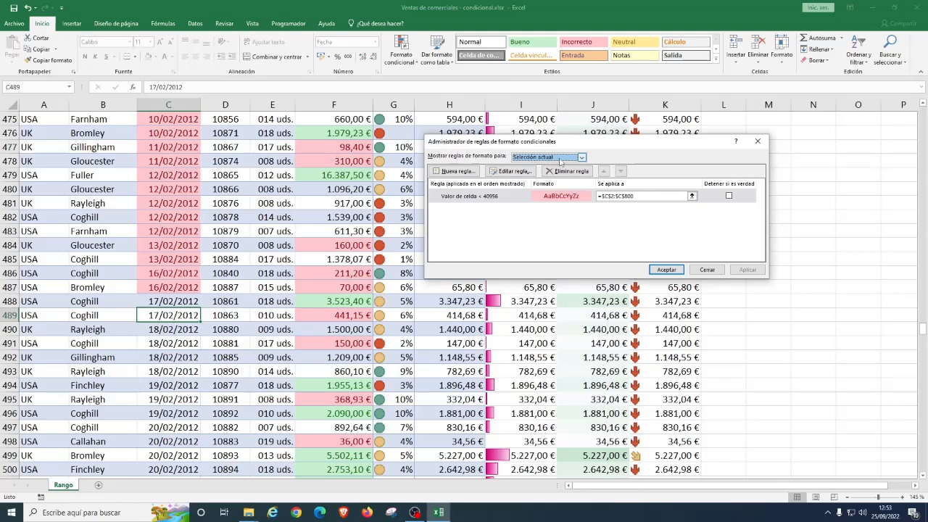
{"action": "left_click", "coordinate": [581, 157]}
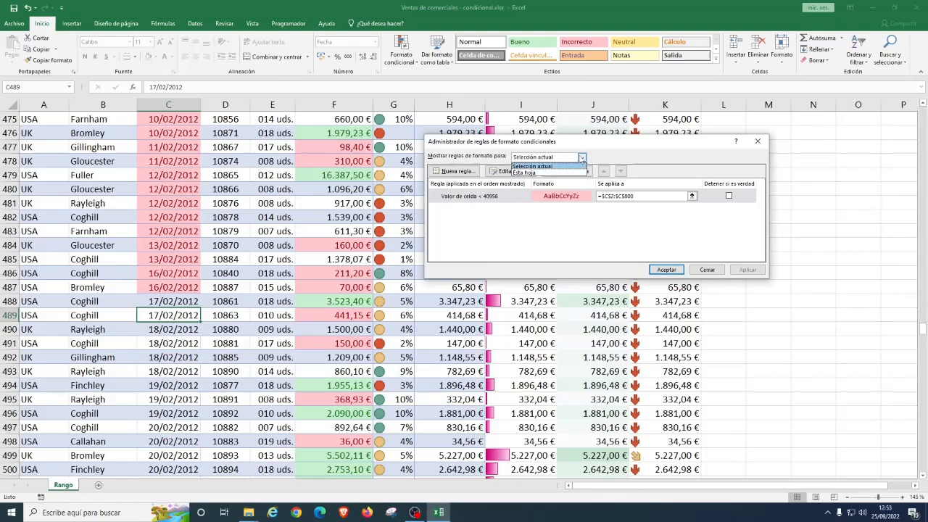
{"action": "left_click", "coordinate": [538, 173]}
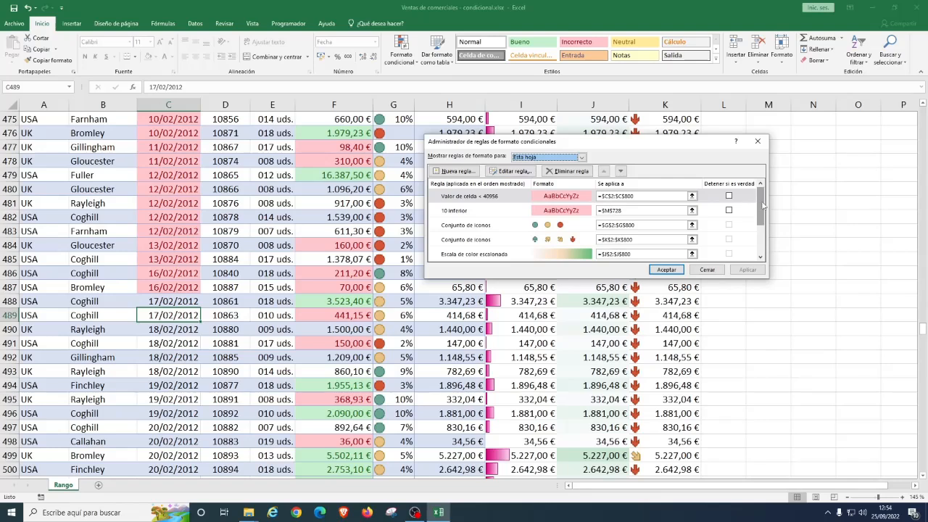
{"action": "scroll", "coordinate": [760, 223], "scroll_direction": "down", "scroll_amount": 1}
{"action": "scroll", "coordinate": [760, 224], "scroll_direction": "down", "scroll_amount": 1}
{"action": "scroll", "coordinate": [761, 218], "scroll_direction": "up", "scroll_amount": 2}
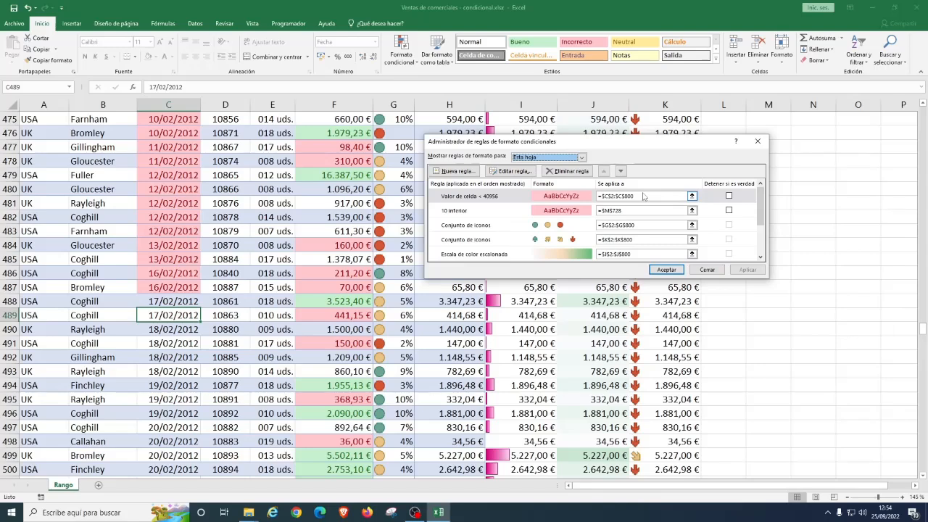
Check the cell ranges that the bottom 10 rule and the two icon set rules apply to.
{"action": "left_click", "coordinate": [652, 210]}
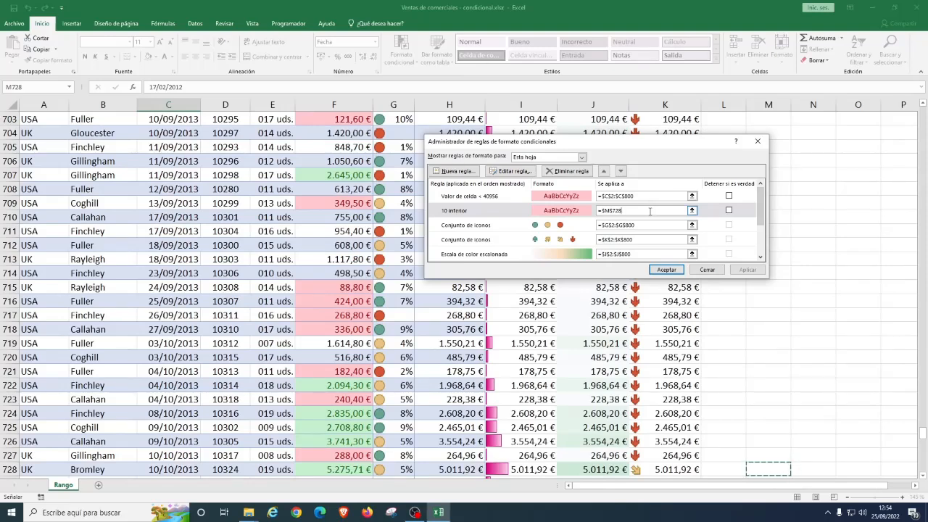
{"action": "left_click", "coordinate": [652, 225]}
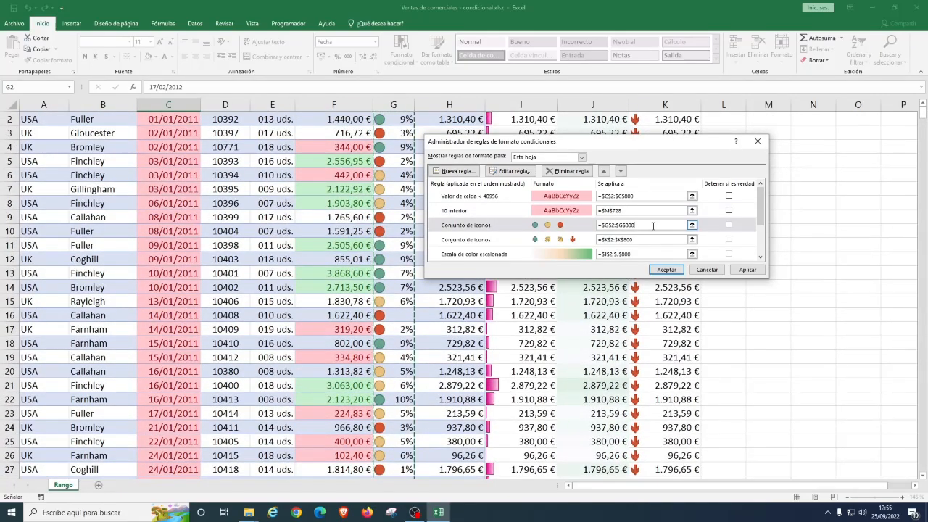
{"action": "left_click", "coordinate": [655, 240]}
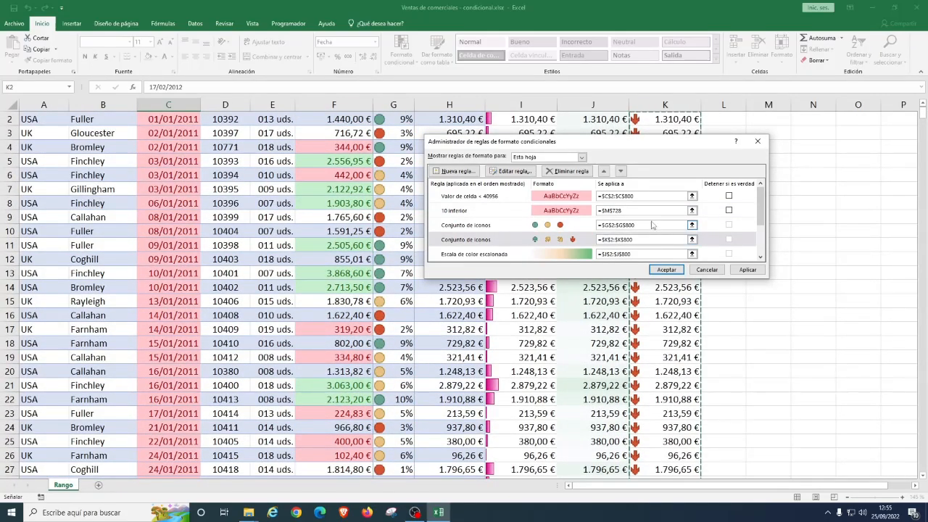
{"action": "scroll", "coordinate": [656, 239], "scroll_direction": "down", "scroll_amount": 2}
{"action": "mouse_move", "coordinate": [757, 220]}
{"action": "left_mouse_down"}
{"action": "mouse_move", "coordinate": [760, 245]}
{"action": "mouse_move", "coordinate": [760, 217]}
{"action": "left_mouse_up"}
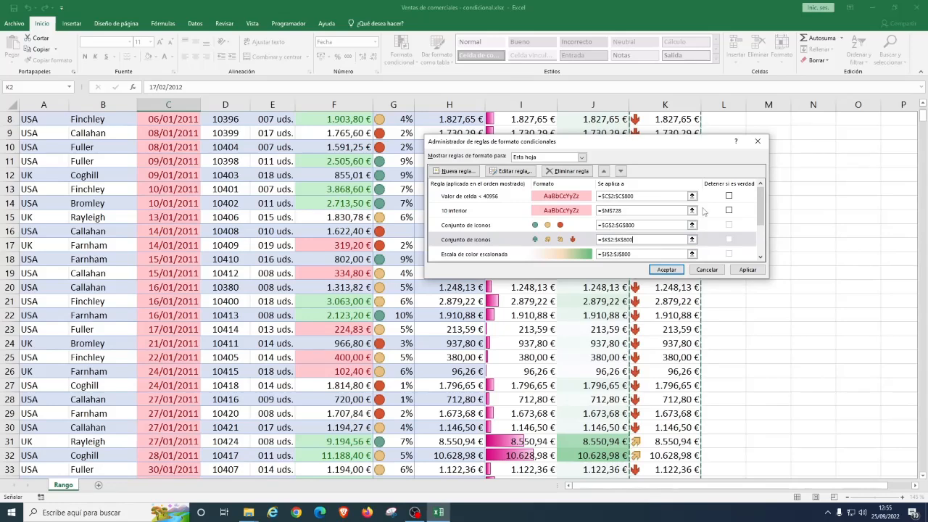
Delete the bottom 10 rule of M728 and the less-than date rule of C2:C800.
{"action": "left_click", "coordinate": [503, 212]}
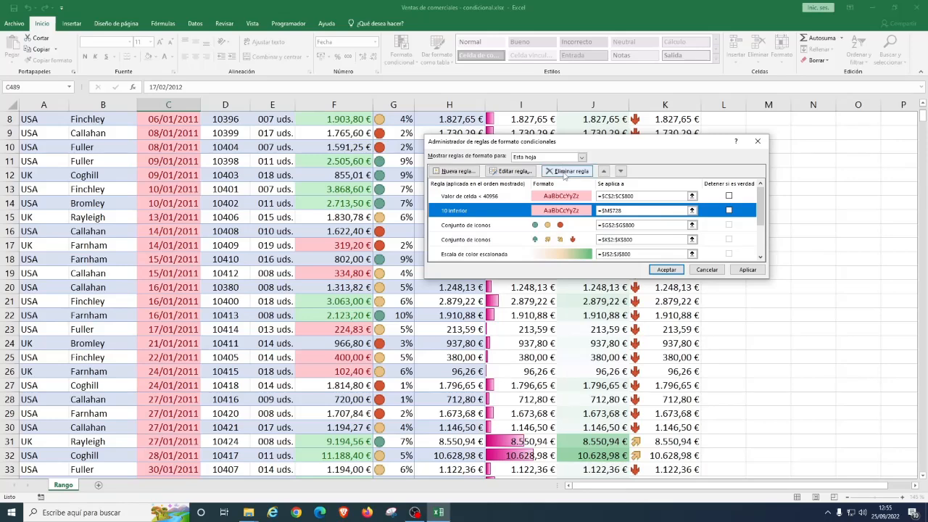
{"action": "left_click", "coordinate": [567, 171]}
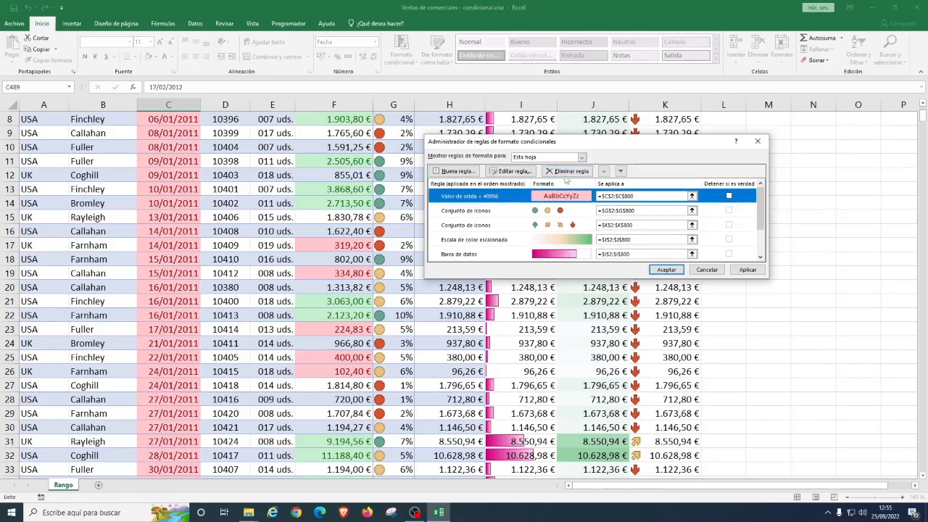
{"action": "left_click", "coordinate": [563, 171]}
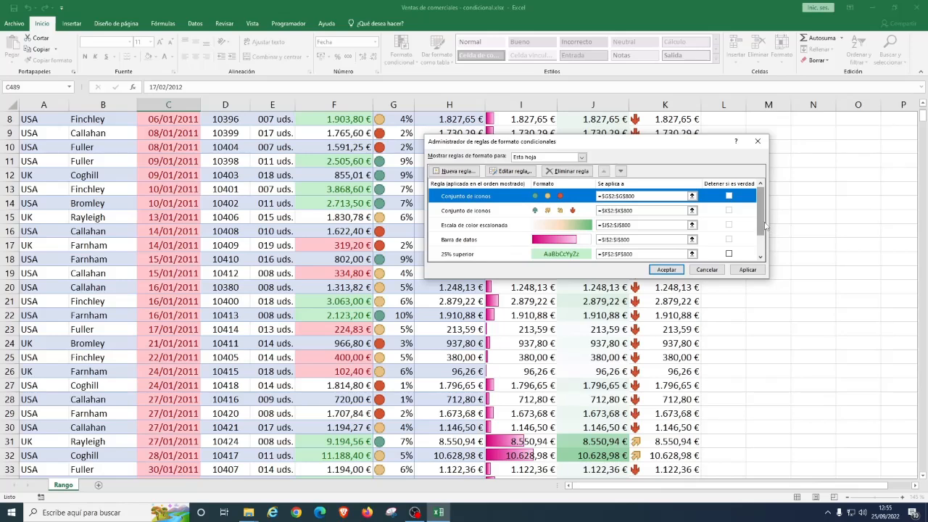
Raise the 25% inferior rule of F2:F800 above the 25% superior rule in the order of priority.
{"action": "left_click_drag", "start_coordinate": [758, 227], "coordinate": [759, 247]}
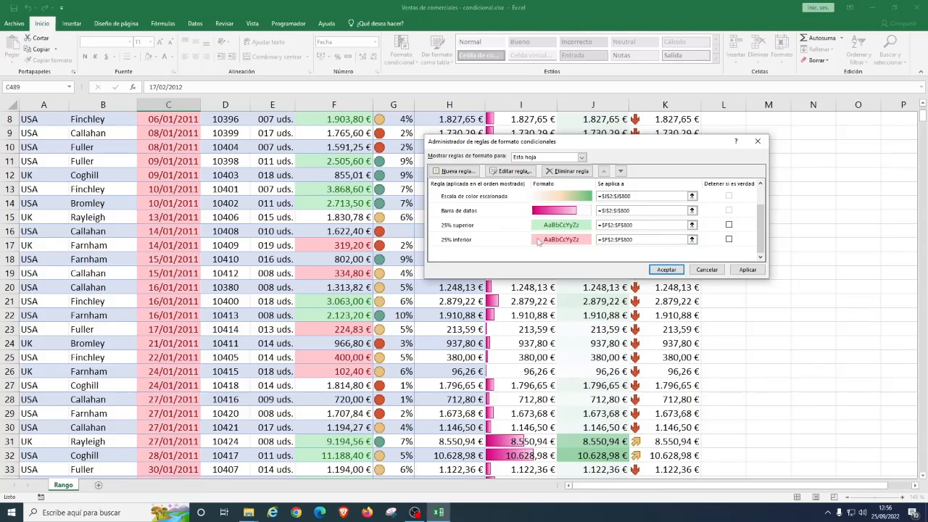
{"action": "left_click", "coordinate": [503, 244]}
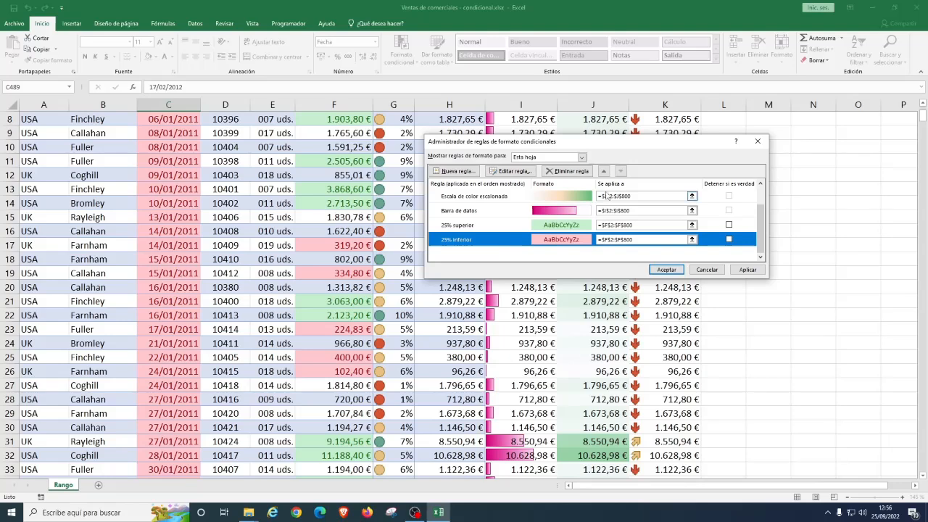
{"action": "left_click", "coordinate": [604, 171]}
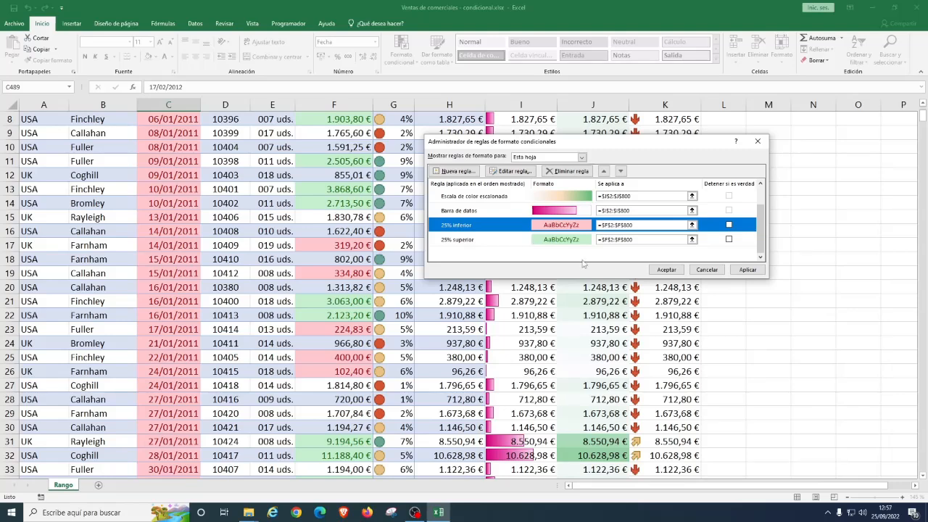
Delete the 25% inferior and 25% superior rules of F2:F800.
{"action": "mouse_move", "coordinate": [759, 229]}
{"action": "left_mouse_down"}
{"action": "mouse_move", "coordinate": [759, 204]}
{"action": "mouse_move", "coordinate": [762, 227]}
{"action": "left_mouse_up"}
{"action": "scroll", "coordinate": [534, 210], "scroll_direction": "up", "scroll_amount": 1}
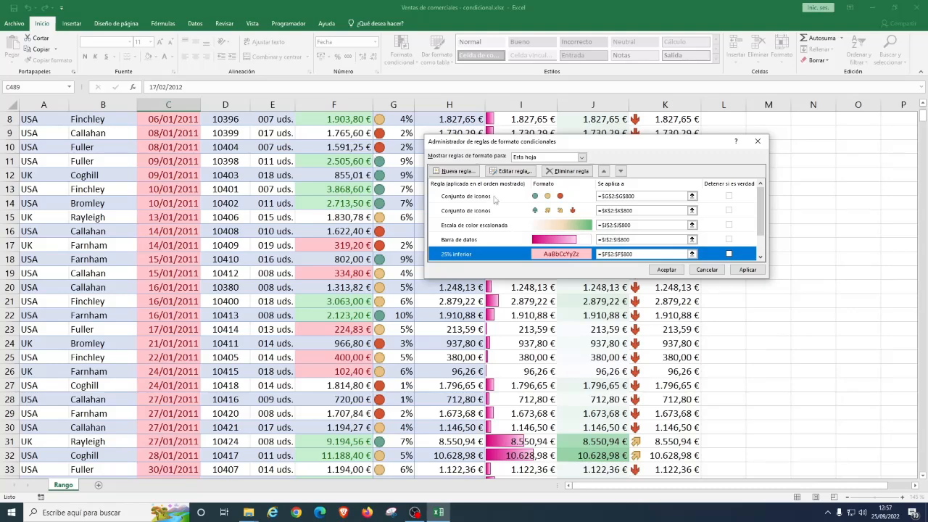
{"action": "scroll", "coordinate": [758, 218], "scroll_direction": "down", "scroll_amount": 1}
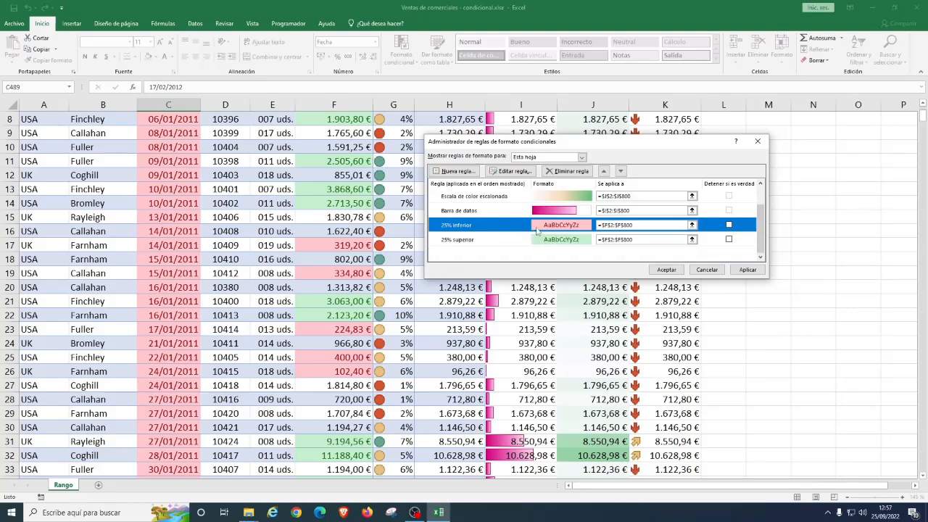
{"action": "left_click", "coordinate": [558, 171]}
{"action": "left_click", "coordinate": [518, 239]}
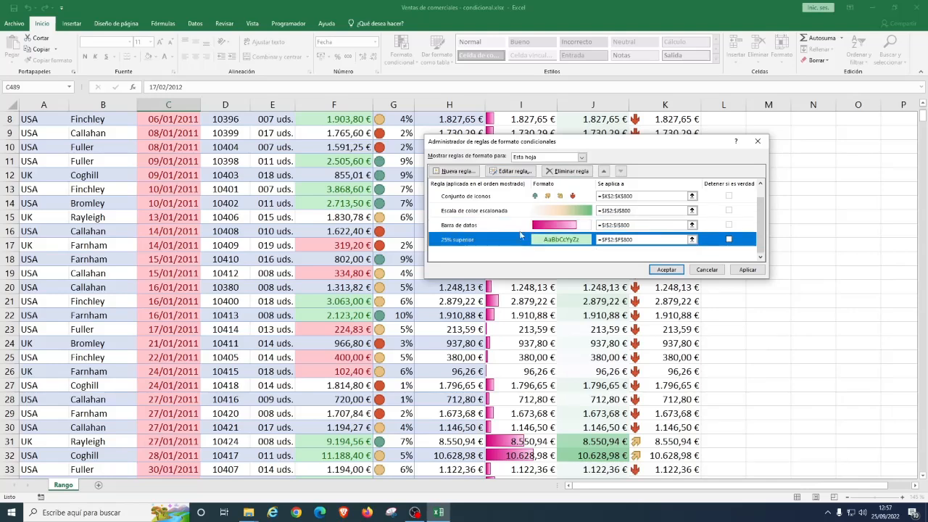
{"action": "left_click", "coordinate": [563, 171]}
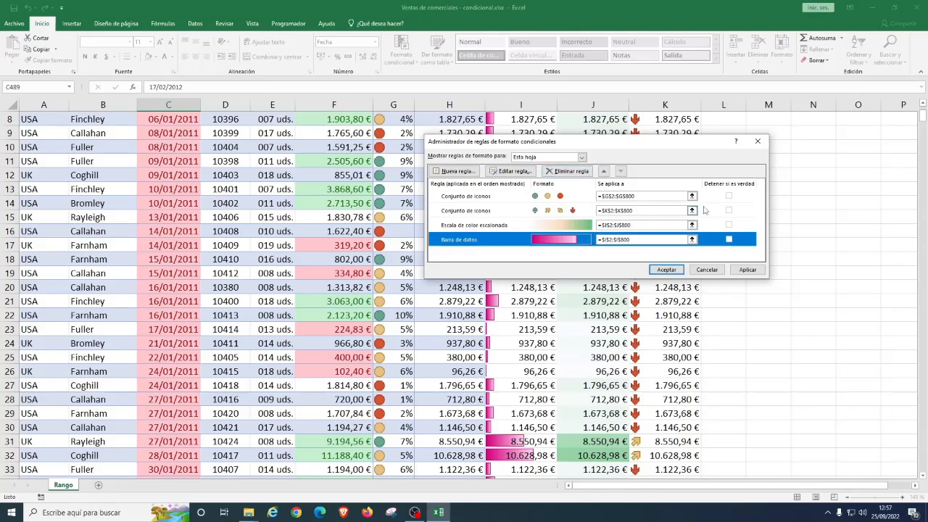
Open the four-arrow icon set rule of K2:K800 for editing and review its icon choices and threshold types.
{"action": "left_click", "coordinate": [476, 212]}
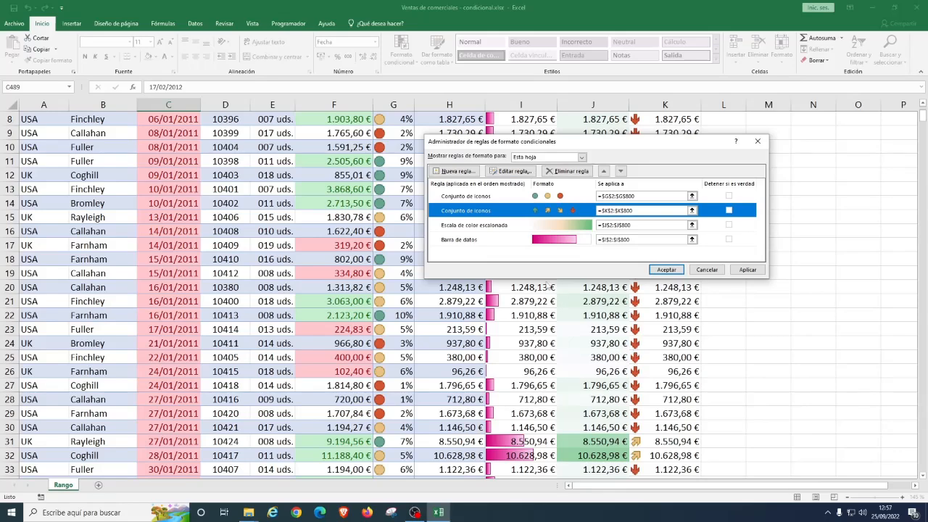
{"action": "left_click", "coordinate": [510, 171]}
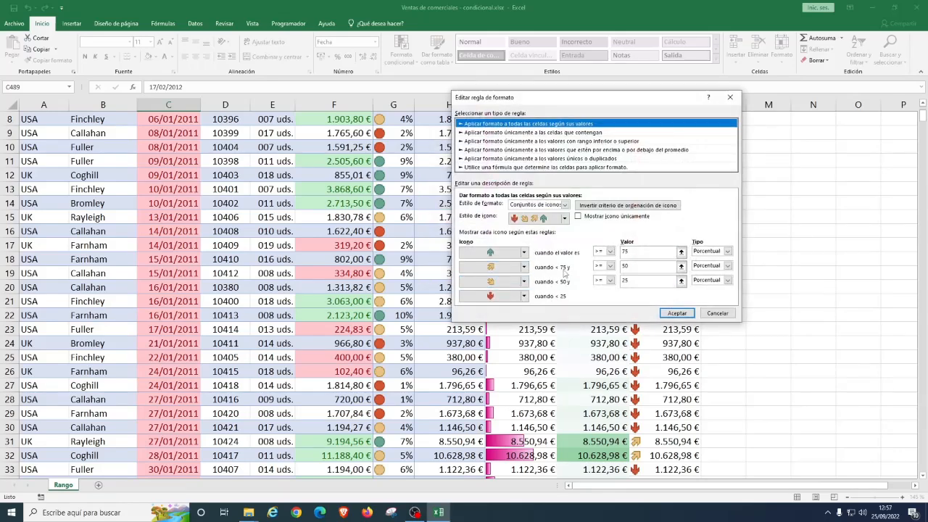
{"action": "left_click_drag", "start_coordinate": [577, 99], "coordinate": [563, 71]}
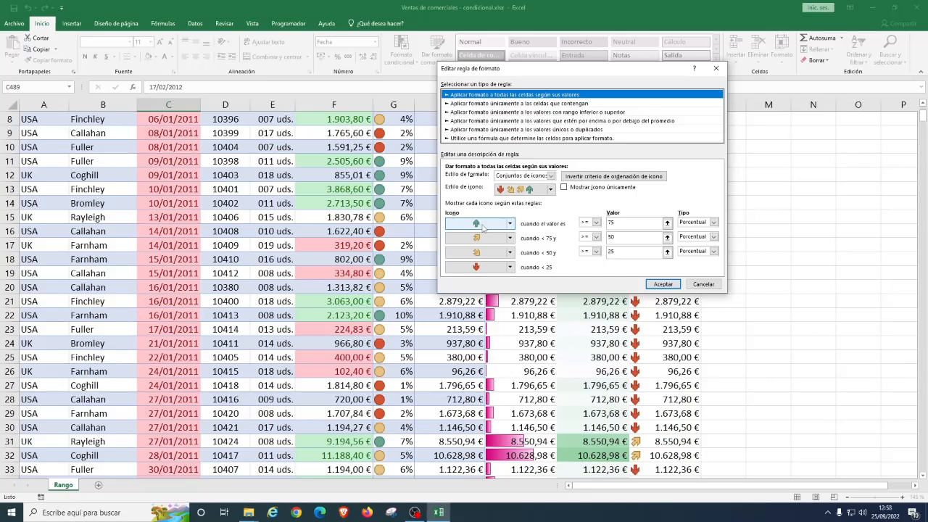
{"action": "left_click", "coordinate": [611, 237]}
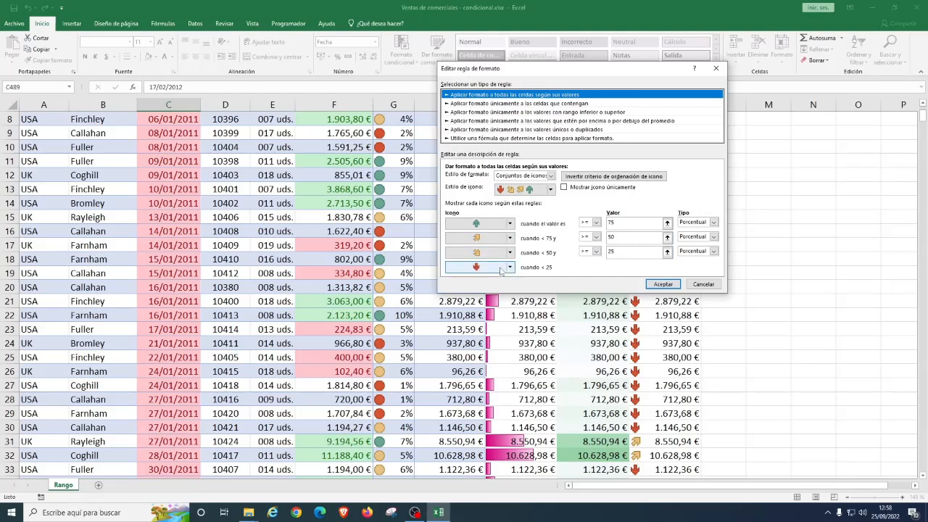
{"action": "left_click", "coordinate": [511, 269]}
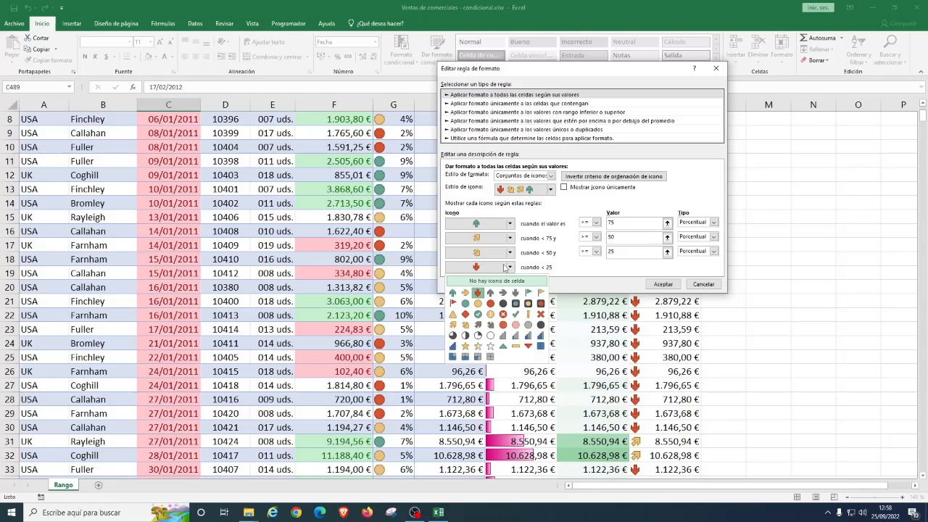
{"action": "left_click", "coordinate": [619, 256]}
{"action": "left_click", "coordinate": [713, 250]}
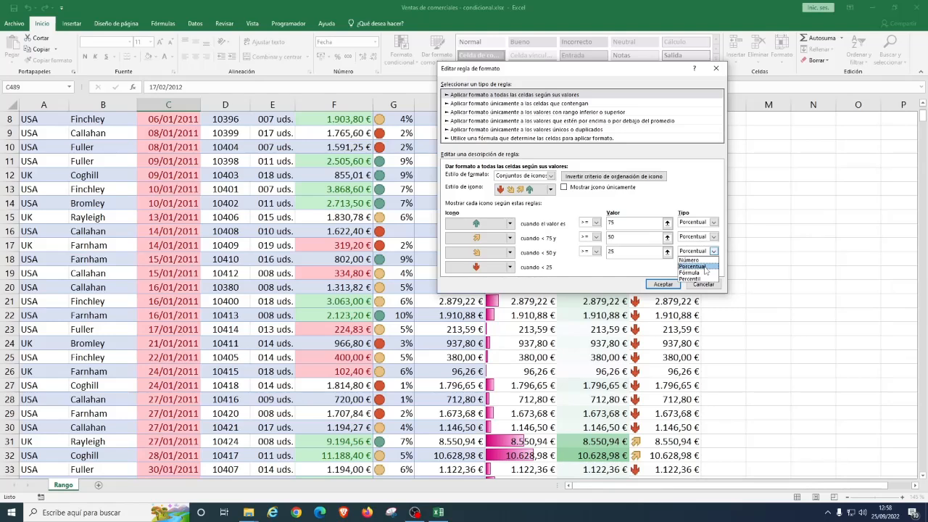
{"action": "left_click", "coordinate": [714, 253]}
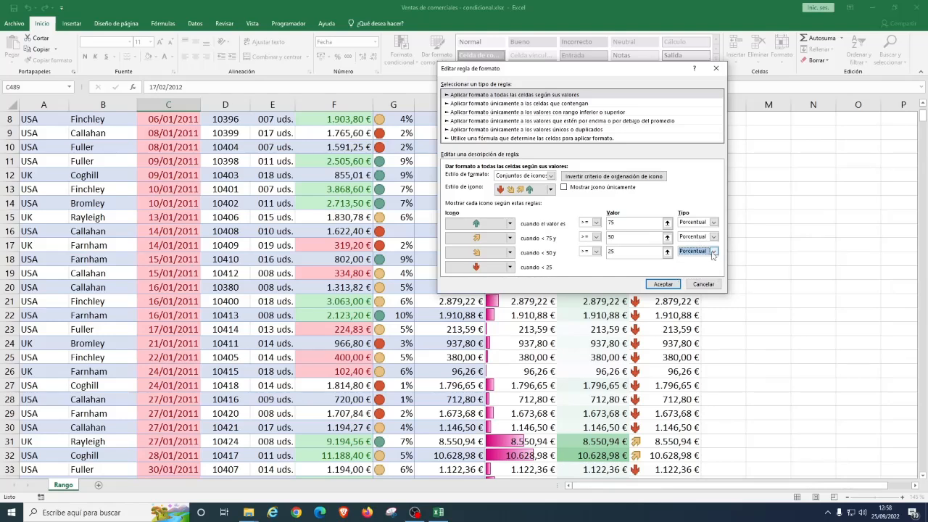
Set all three threshold types of the K2:K800 icon set rule to Percentil and apply the rule changes.
{"action": "left_click", "coordinate": [713, 253]}
{"action": "left_click", "coordinate": [703, 279]}
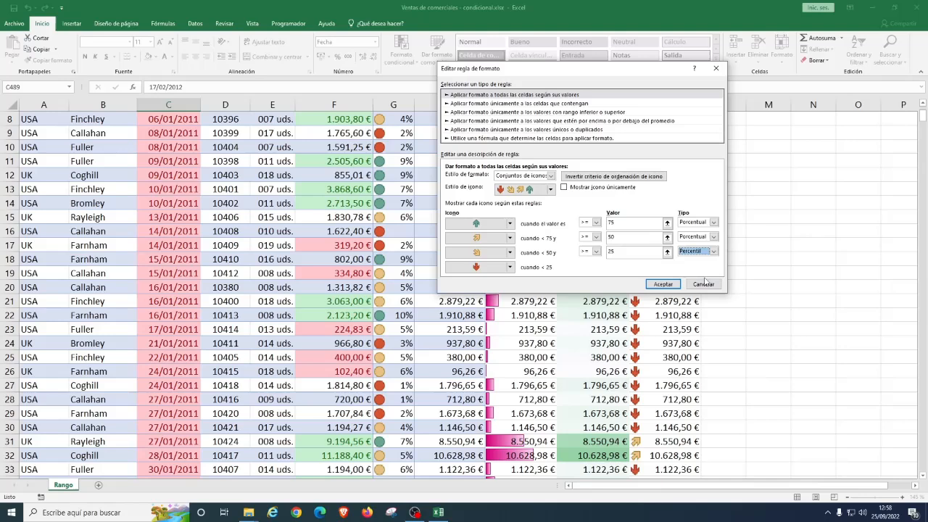
{"action": "left_click", "coordinate": [714, 236]}
{"action": "left_click", "coordinate": [698, 265]}
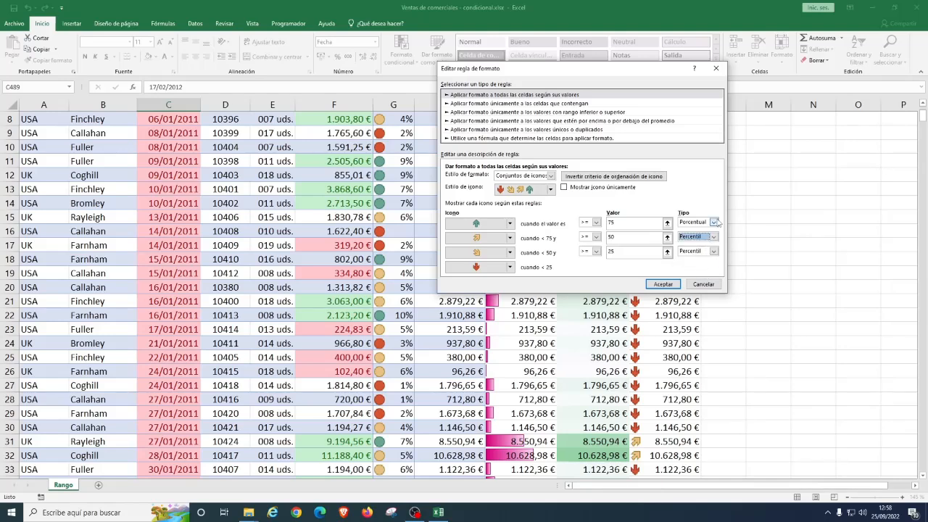
{"action": "left_click", "coordinate": [714, 221]}
{"action": "left_click", "coordinate": [693, 250]}
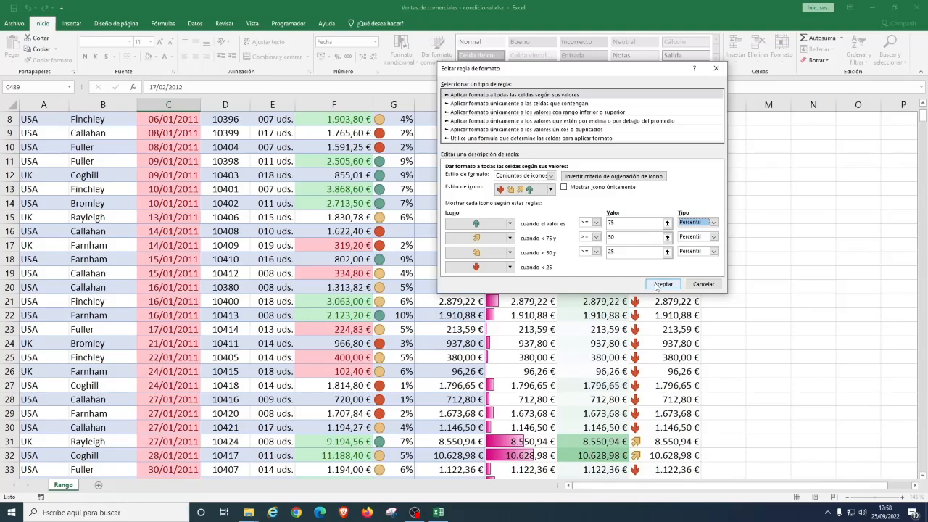
{"action": "left_click", "coordinate": [661, 284]}
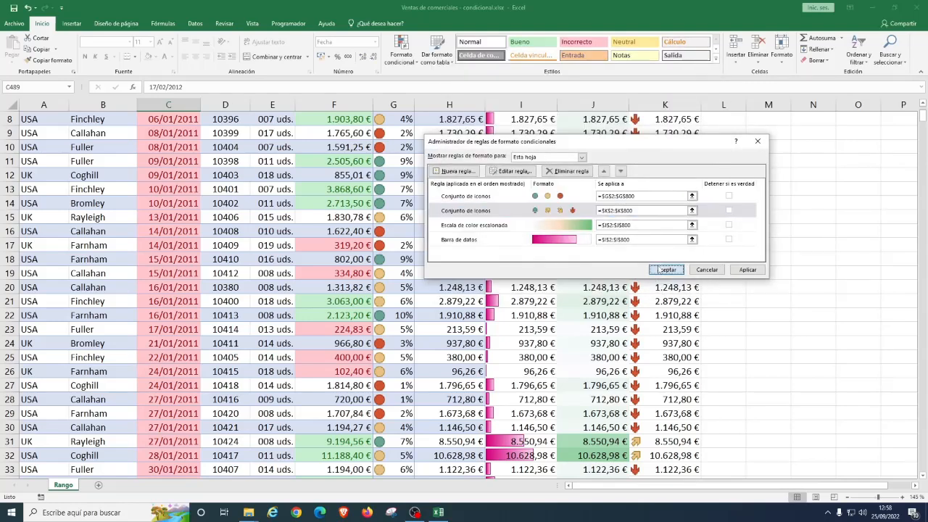
{"action": "left_click", "coordinate": [658, 267]}
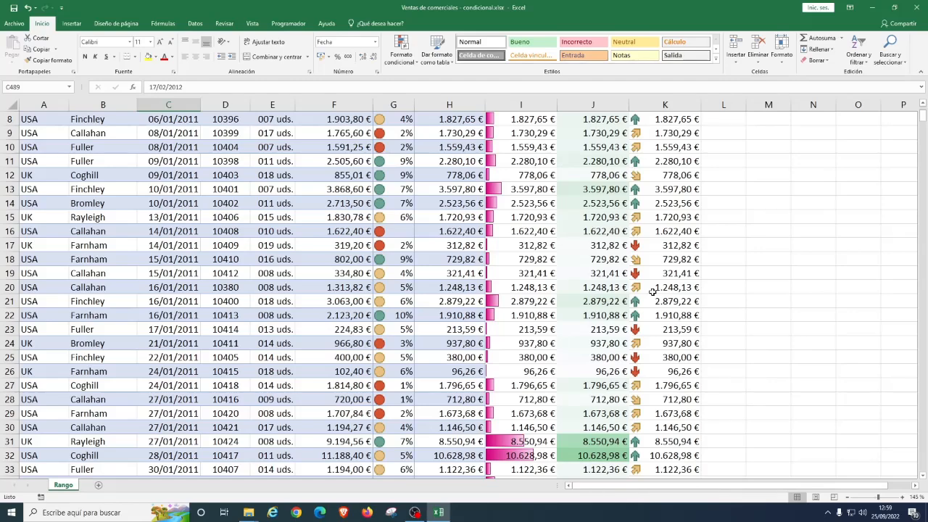
Undo the last changes to the conditional formatting rules.
{"action": "key", "text": "ctrl+z"}
{"action": "key", "text": "ctrl+z"}
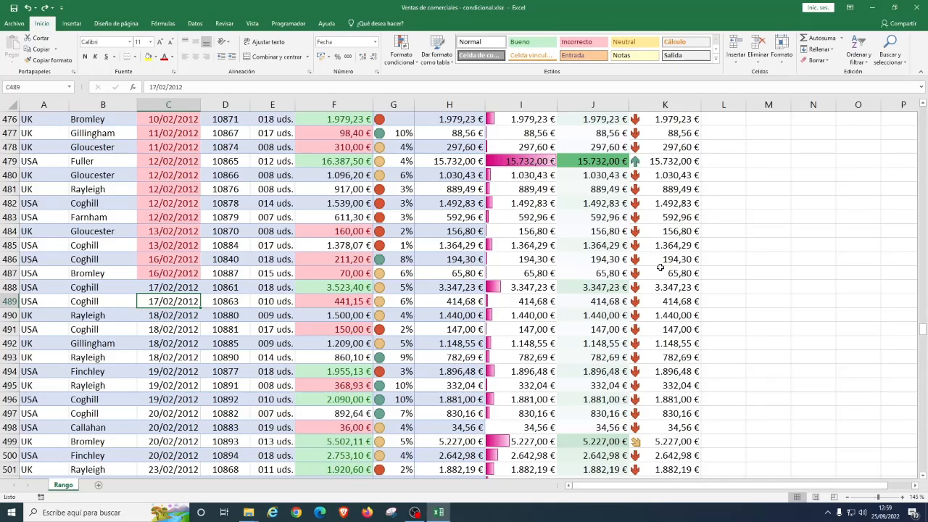
List the conditional formatting rules of the whole sheet and open the icon set rule of K2:K800 for editing.
{"action": "left_click", "coordinate": [401, 53]}
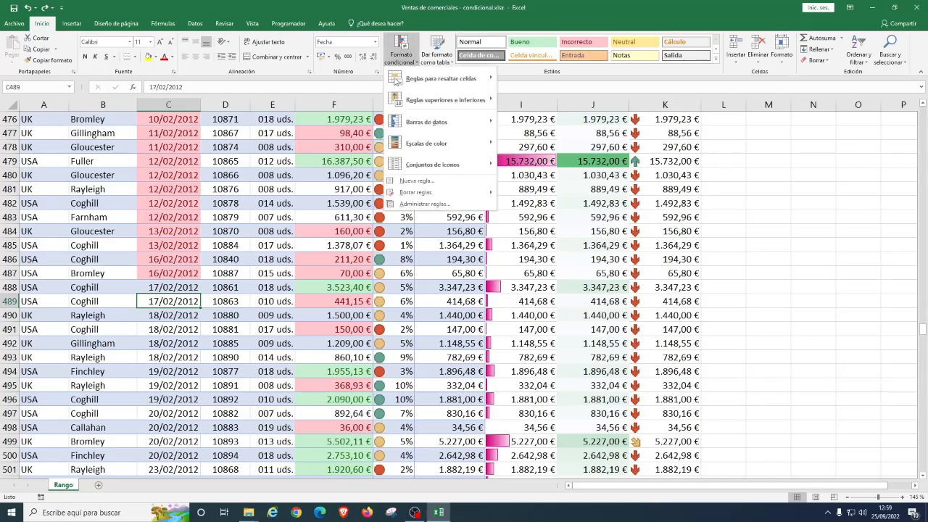
{"action": "left_click", "coordinate": [424, 204]}
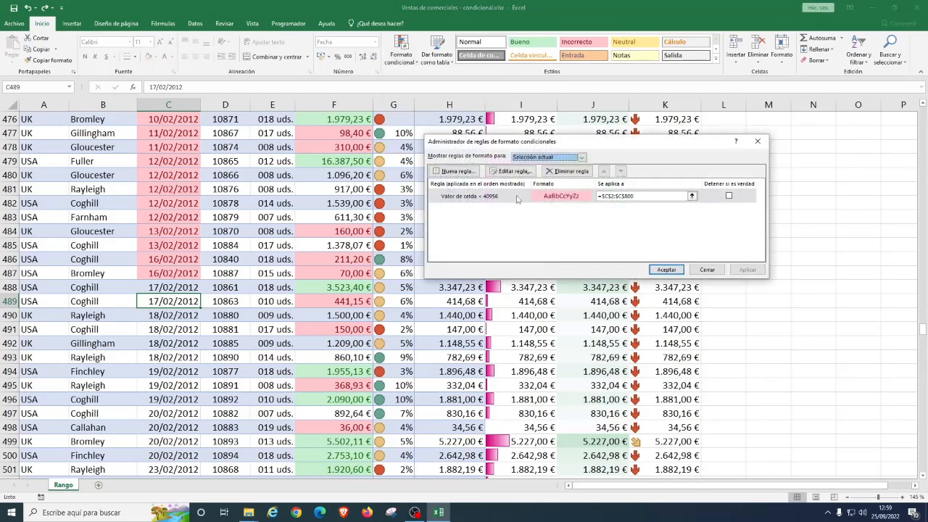
{"action": "left_click", "coordinate": [547, 157]}
{"action": "left_click", "coordinate": [536, 173]}
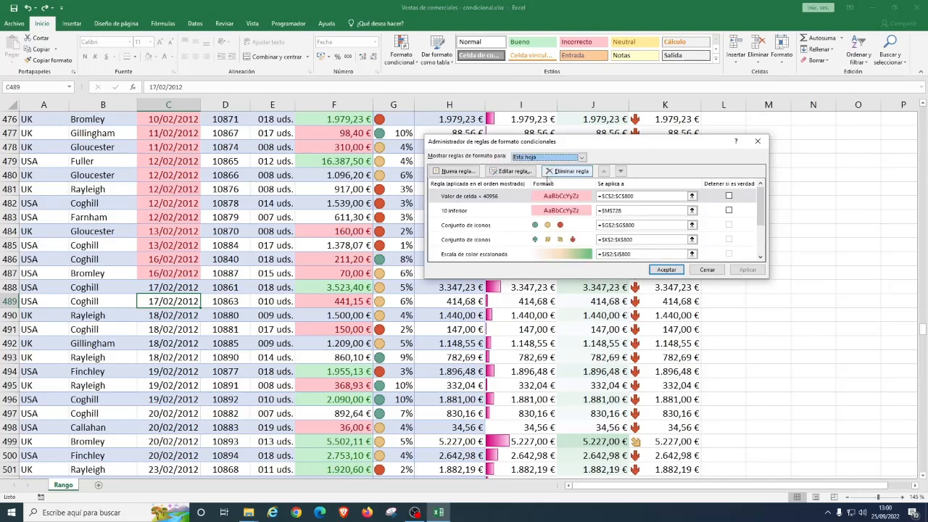
{"action": "left_click_drag", "start_coordinate": [759, 211], "coordinate": [761, 260]}
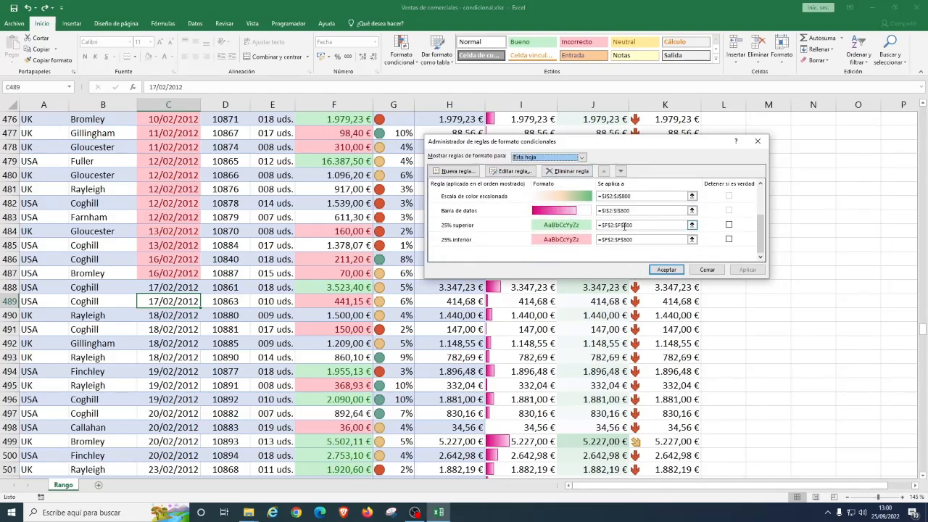
{"action": "left_click", "coordinate": [760, 185]}
{"action": "left_click", "coordinate": [760, 185]}
{"action": "left_click", "coordinate": [760, 185]}
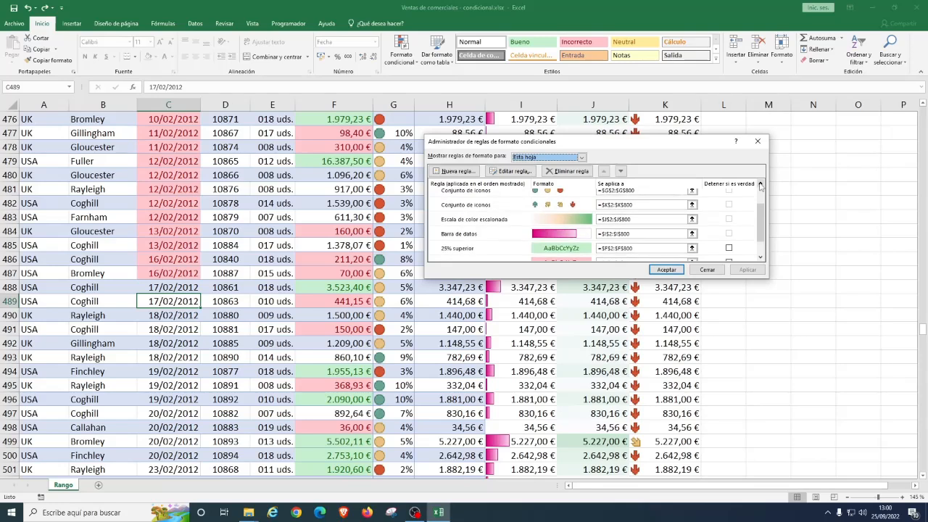
{"action": "left_click", "coordinate": [492, 207]}
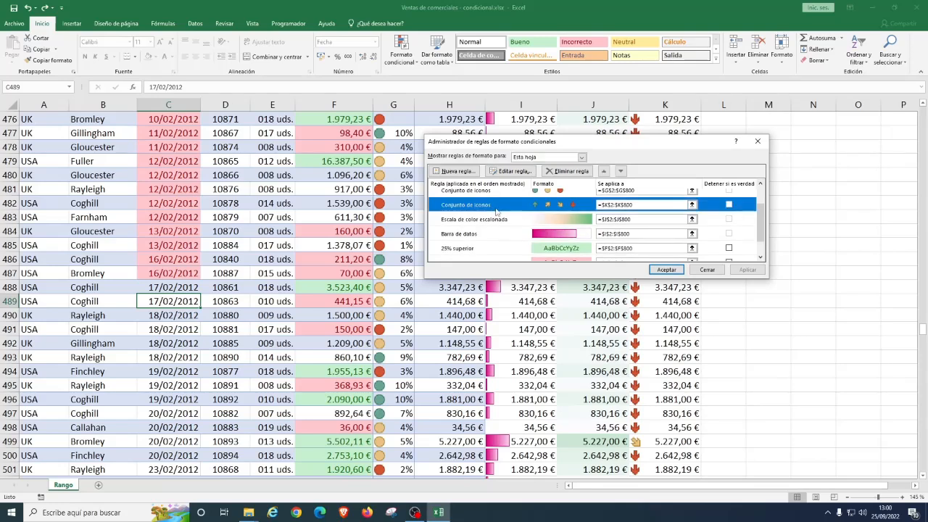
{"action": "left_click", "coordinate": [511, 170]}
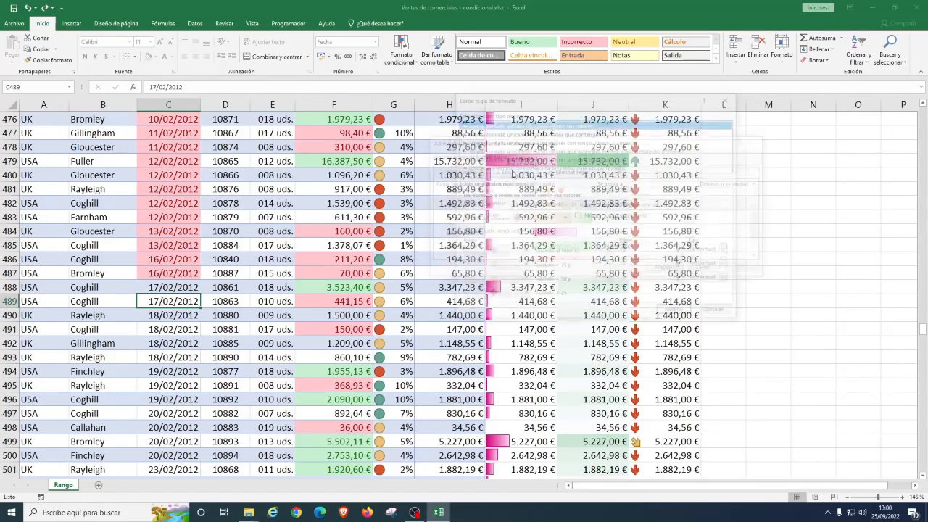
Set the type of all three icon thresholds to Número.
{"action": "left_click", "coordinate": [724, 251]}
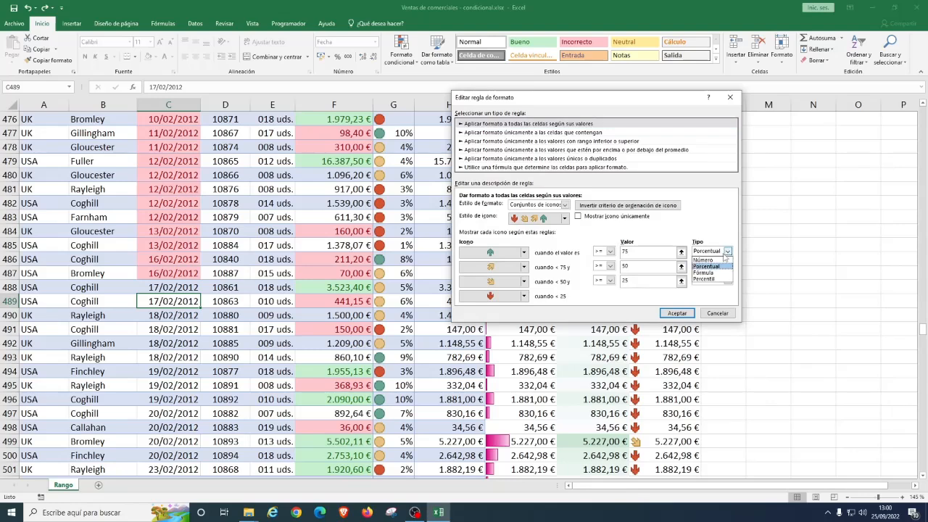
{"action": "left_click", "coordinate": [707, 259]}
{"action": "left_click", "coordinate": [727, 266]}
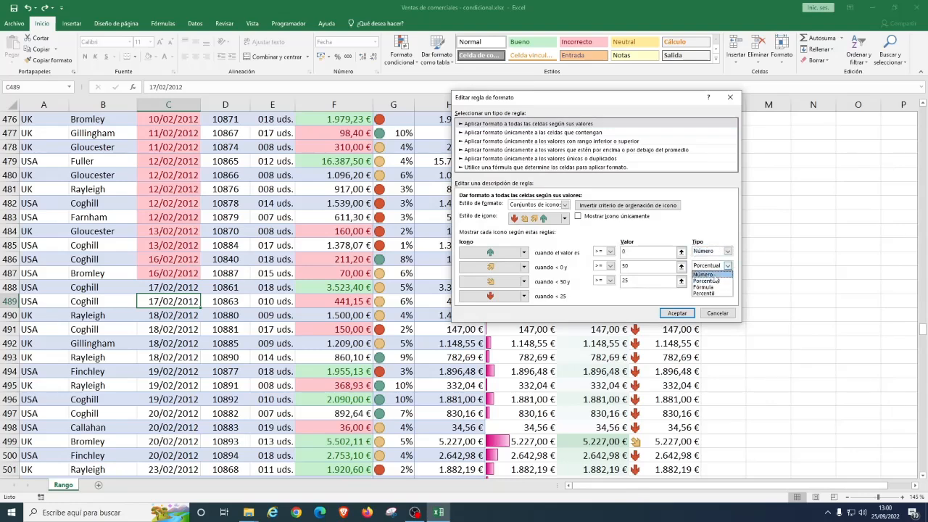
{"action": "left_click", "coordinate": [714, 274]}
{"action": "left_click", "coordinate": [727, 281]}
{"action": "left_click", "coordinate": [704, 289]}
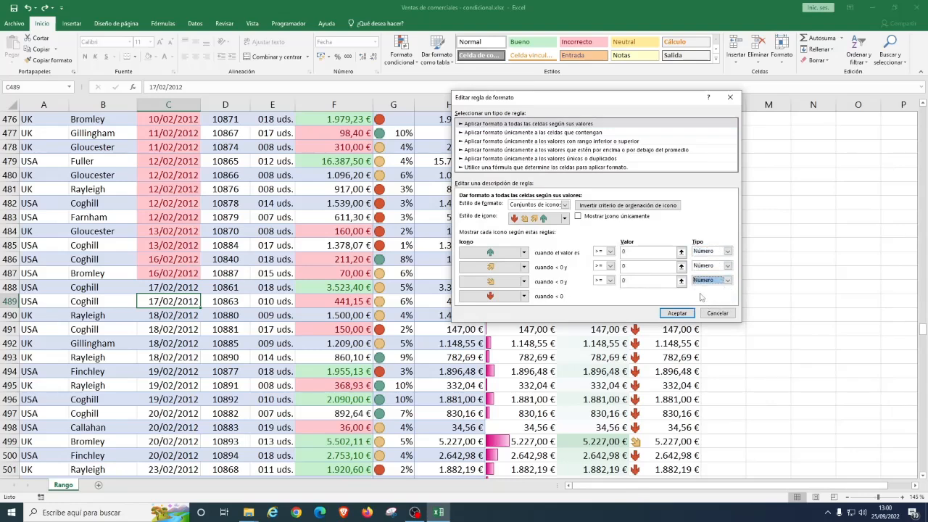
Set the lowest icon threshold to 2500 and the middle one to 10000.
{"action": "left_click", "coordinate": [641, 281]}
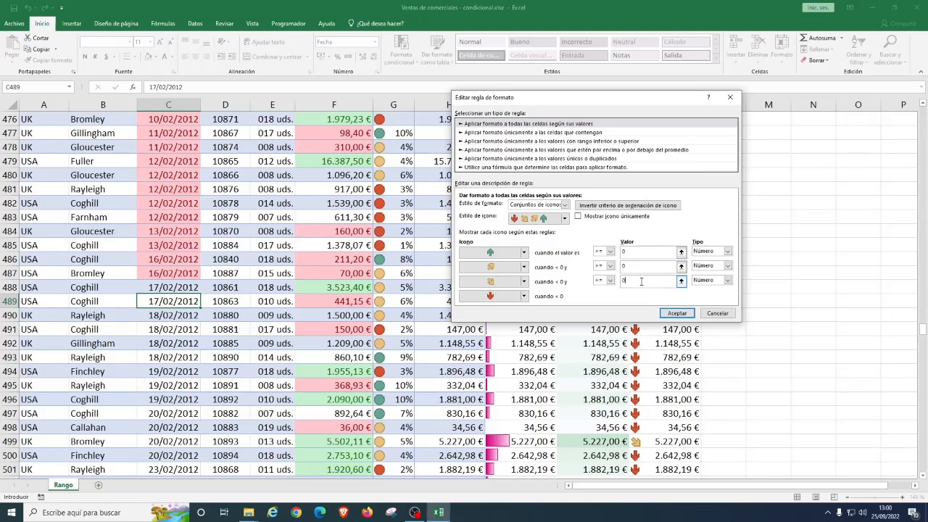
{"action": "key", "text": "BackSpace"}
{"action": "type", "text": "10000"}
{"action": "left_click", "coordinate": [635, 268]}
{"action": "double_click", "coordinate": [641, 280]}
{"action": "type", "text": "2500"}
{"action": "left_click", "coordinate": [653, 266]}
{"action": "key", "text": "BackSpace"}
{"action": "type", "text": "10000"}
Set the green up arrow's threshold to the number 12500 and apply the edited rule to the sheet.
{"action": "left_click", "coordinate": [641, 252]}
{"action": "type", "text": "12500"}
{"action": "left_click", "coordinate": [728, 252]}
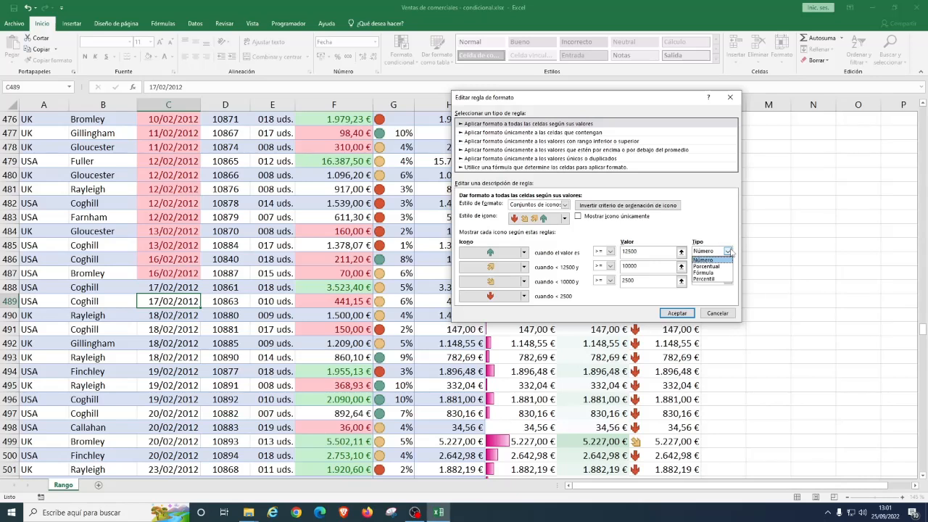
{"action": "left_click", "coordinate": [702, 260]}
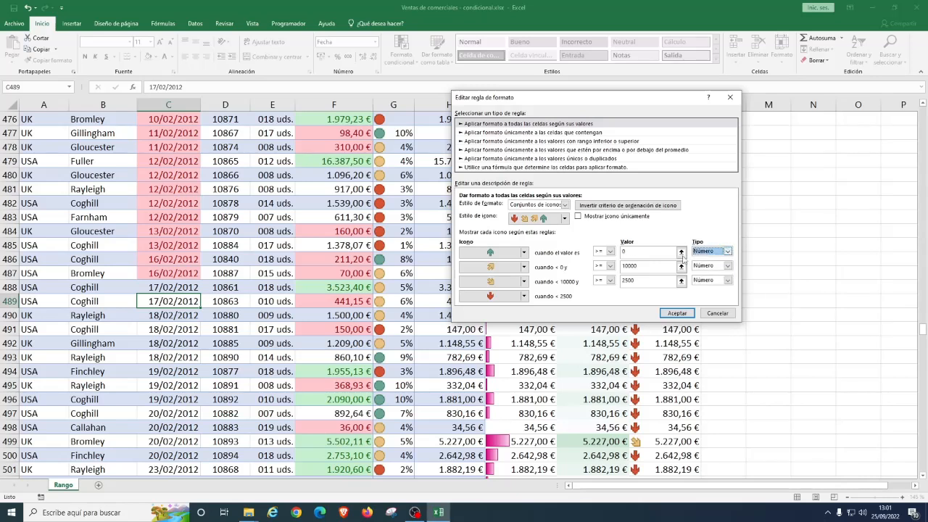
{"action": "double_click", "coordinate": [634, 253]}
{"action": "type", "text": "12500"}
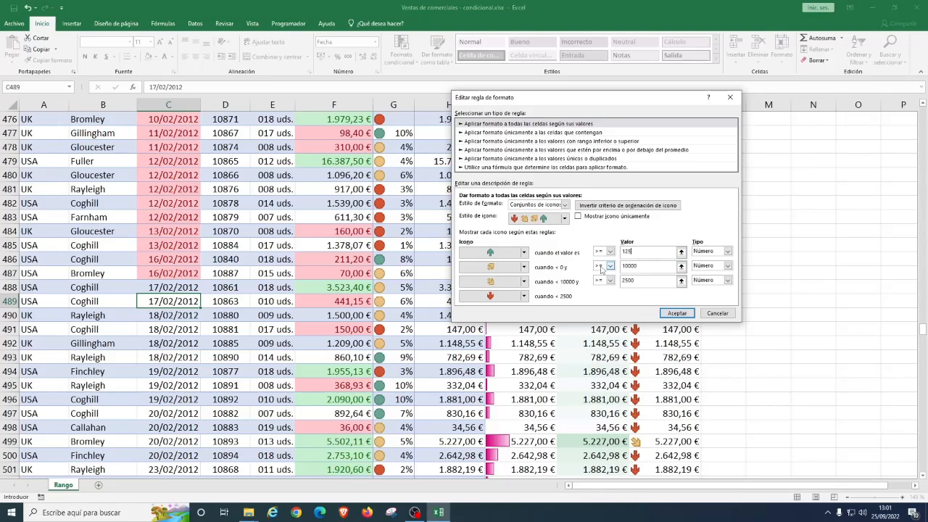
{"action": "left_click", "coordinate": [642, 266]}
{"action": "left_click", "coordinate": [681, 313]}
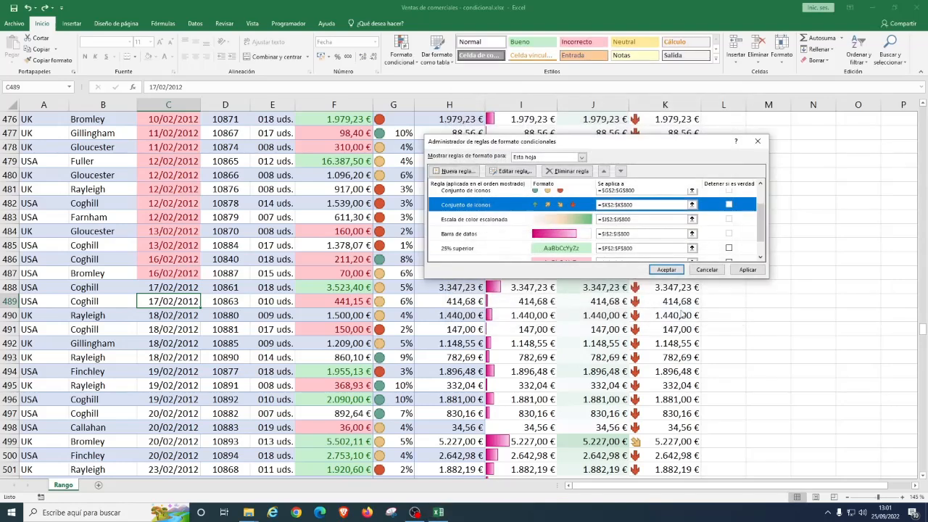
{"action": "left_click", "coordinate": [670, 269]}
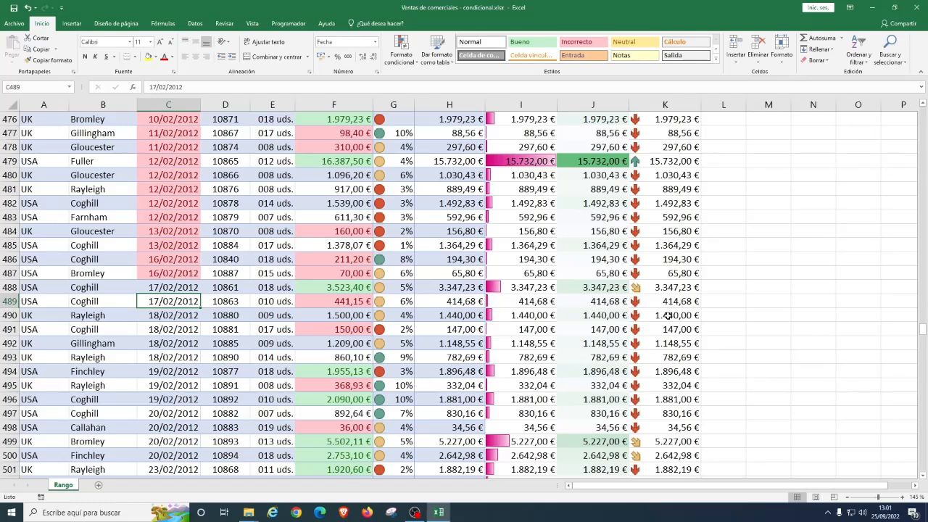
{"action": "left_click", "coordinate": [302, 201]}
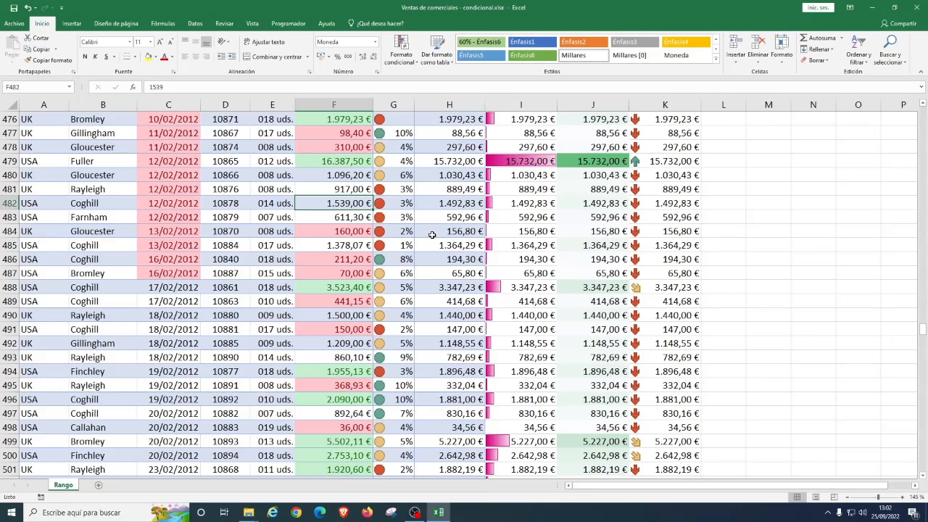
{"action": "left_click", "coordinate": [655, 288]}
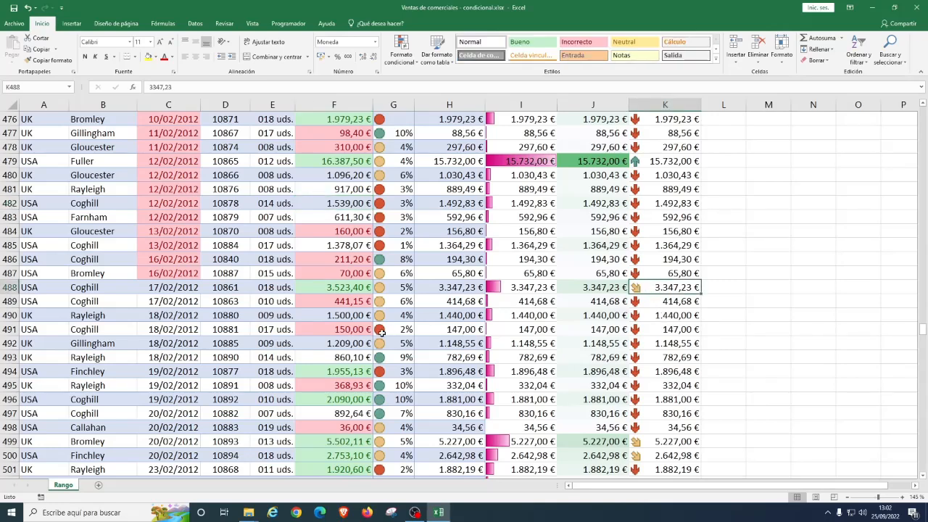
{"action": "left_click", "coordinate": [389, 261]}
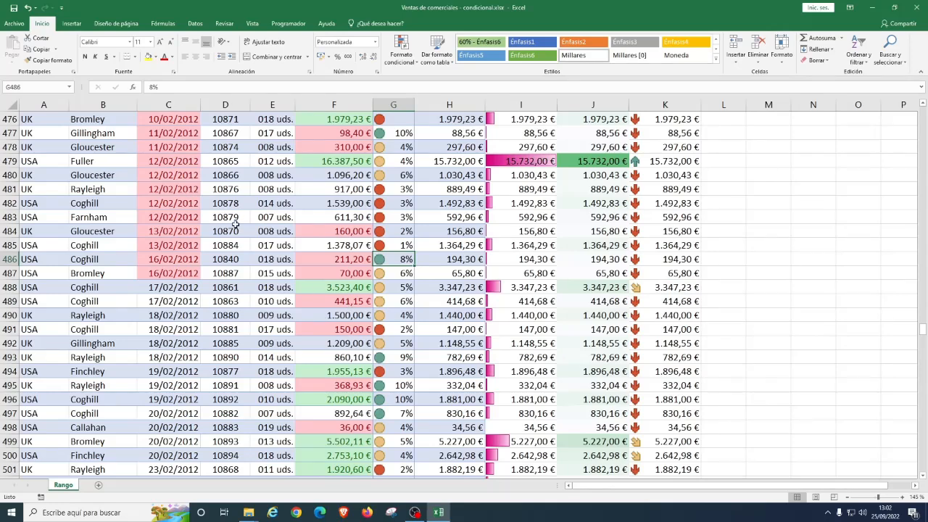
{"action": "left_click", "coordinate": [301, 262]}
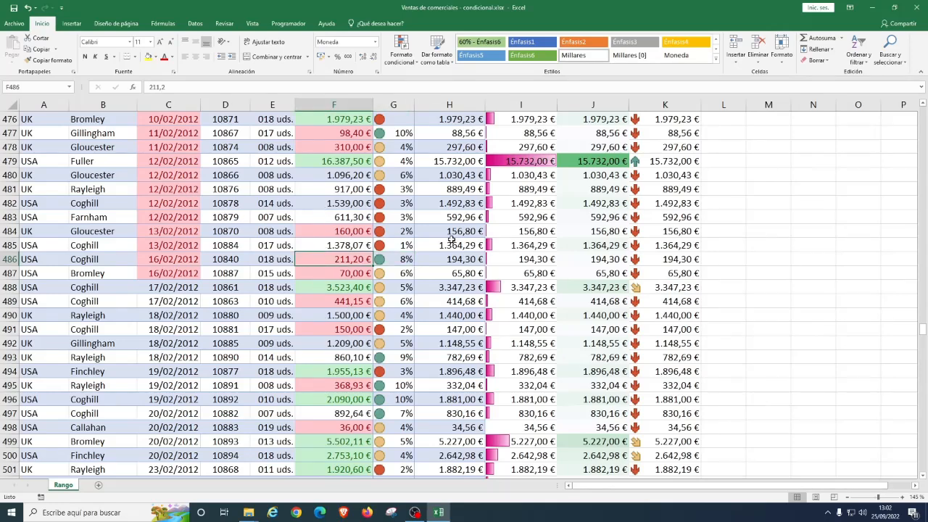